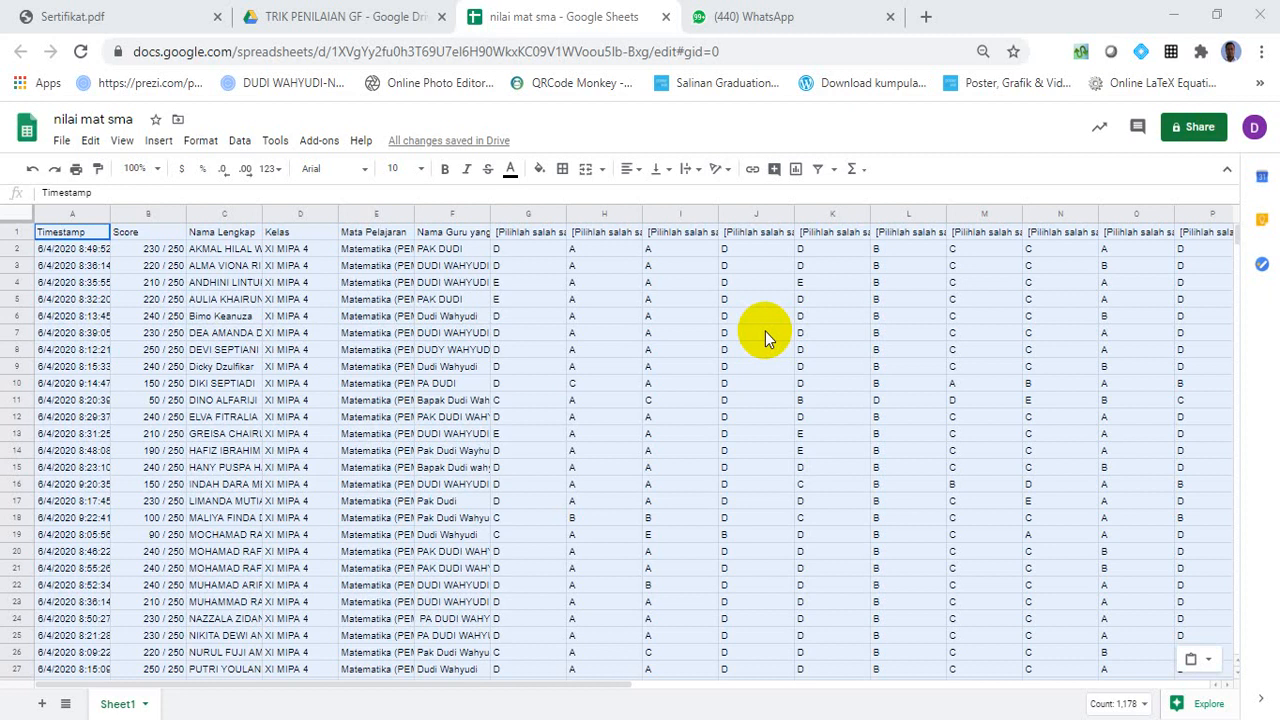
Check the TRIK PENILAIAN GF folder in Drive and examine the Score column of the nilai mat sma spreadsheet.
left_click(316, 18)
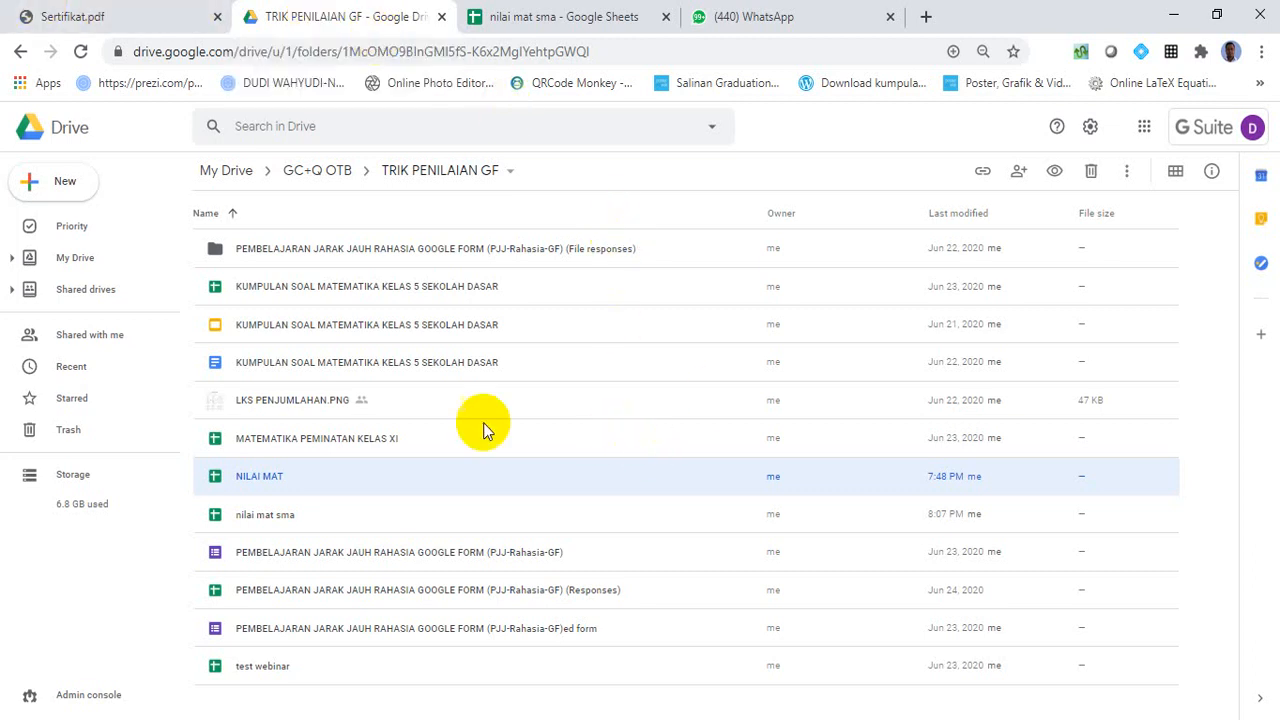
left_click(535, 26)
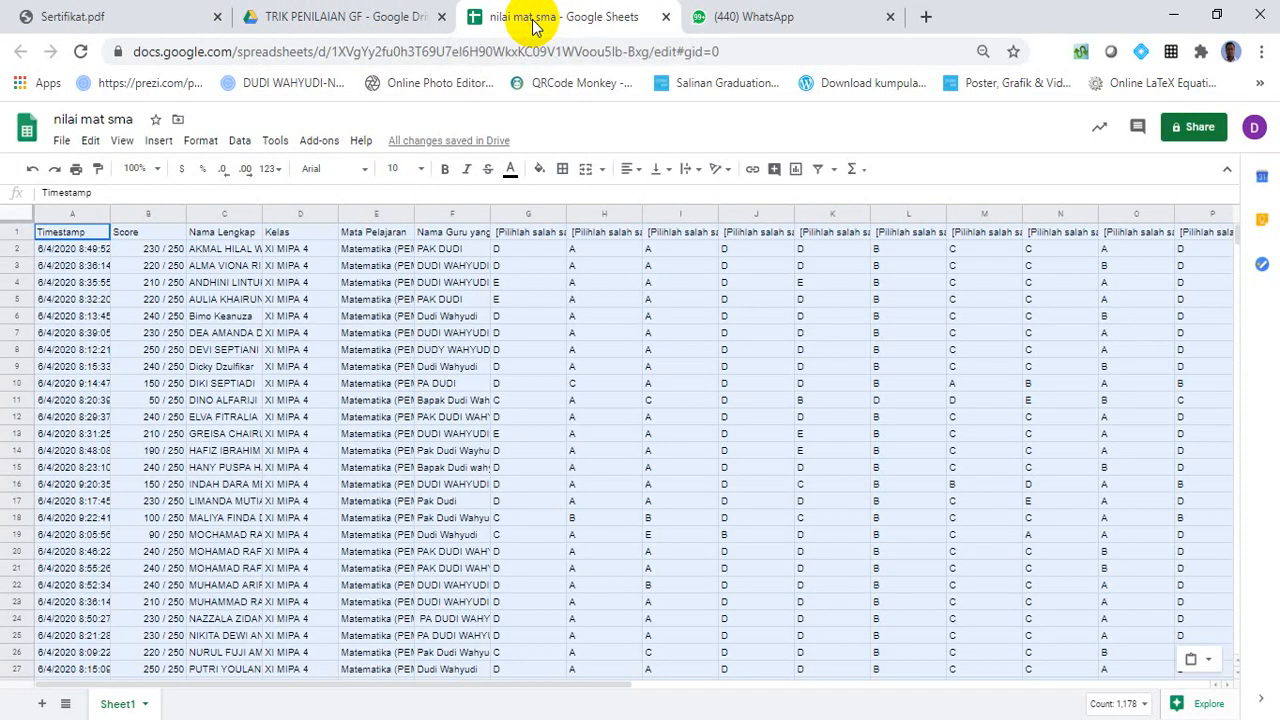
left_click(150, 217)
left_click(150, 217)
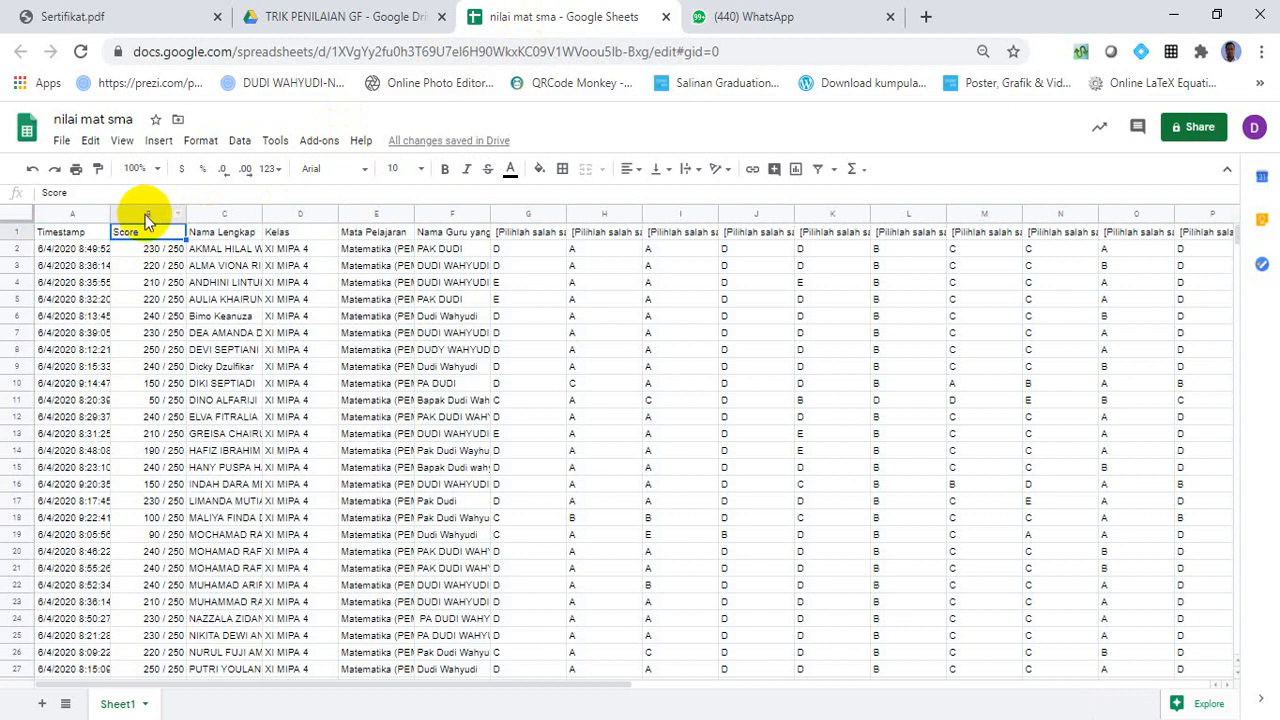
left_click(142, 213)
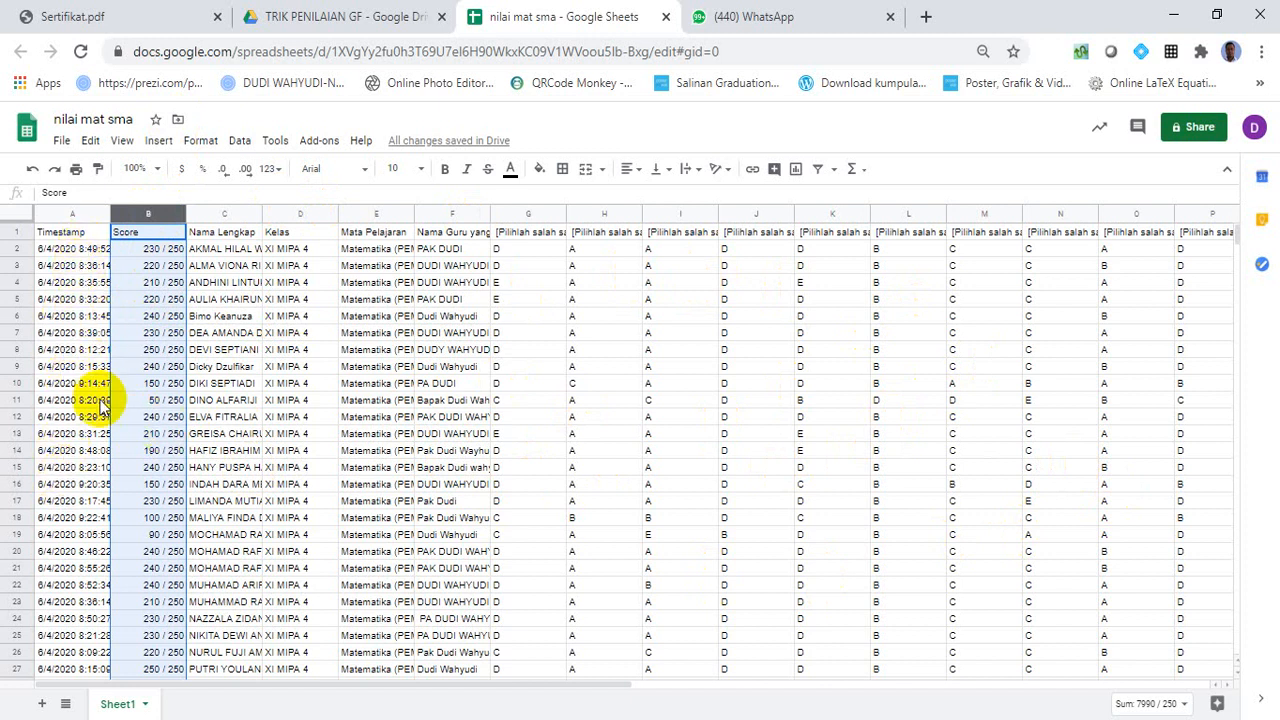
left_click(536, 349)
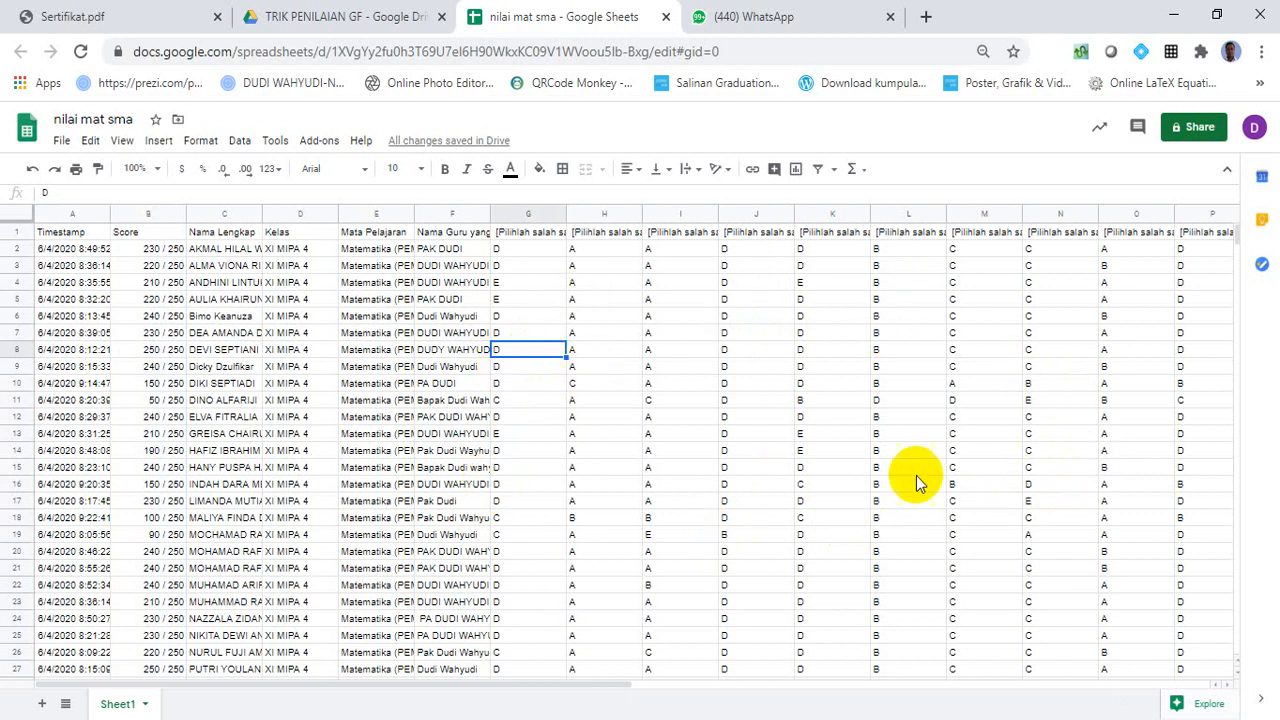
left_click(123, 287)
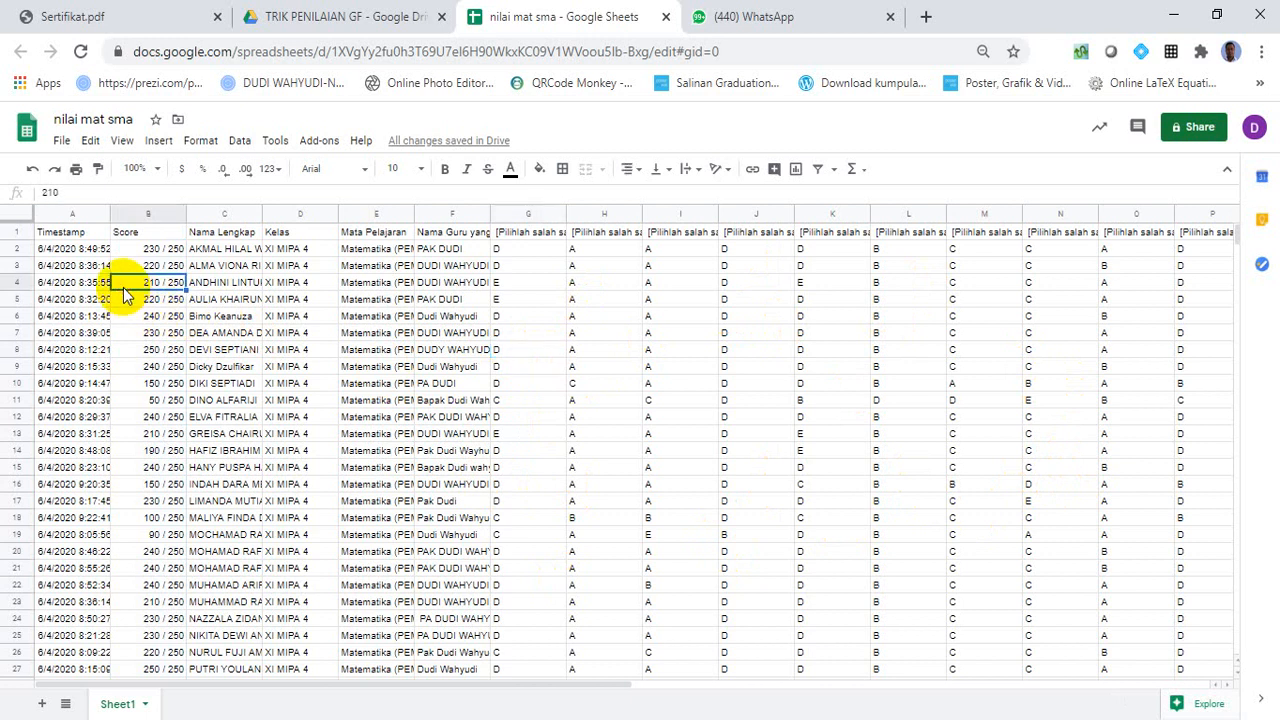
Insert one empty row directly below the header row, above the first student response.
left_click(15, 248)
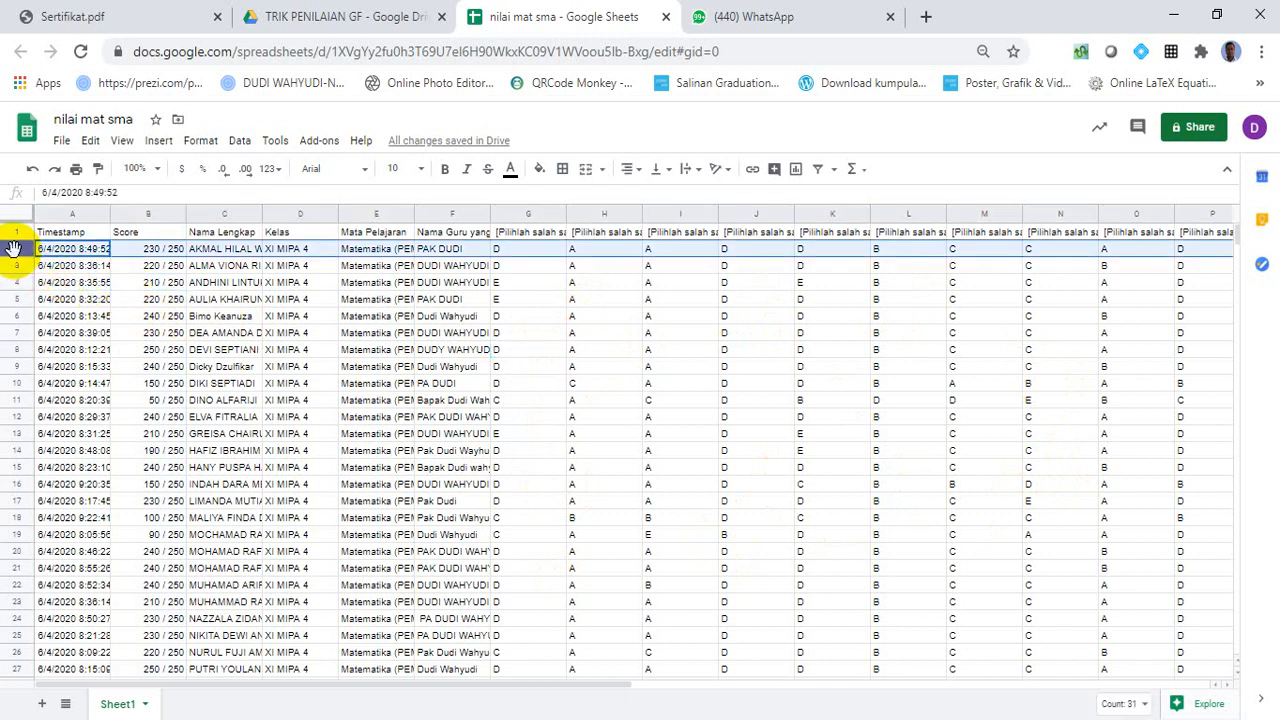
right_click(13, 248)
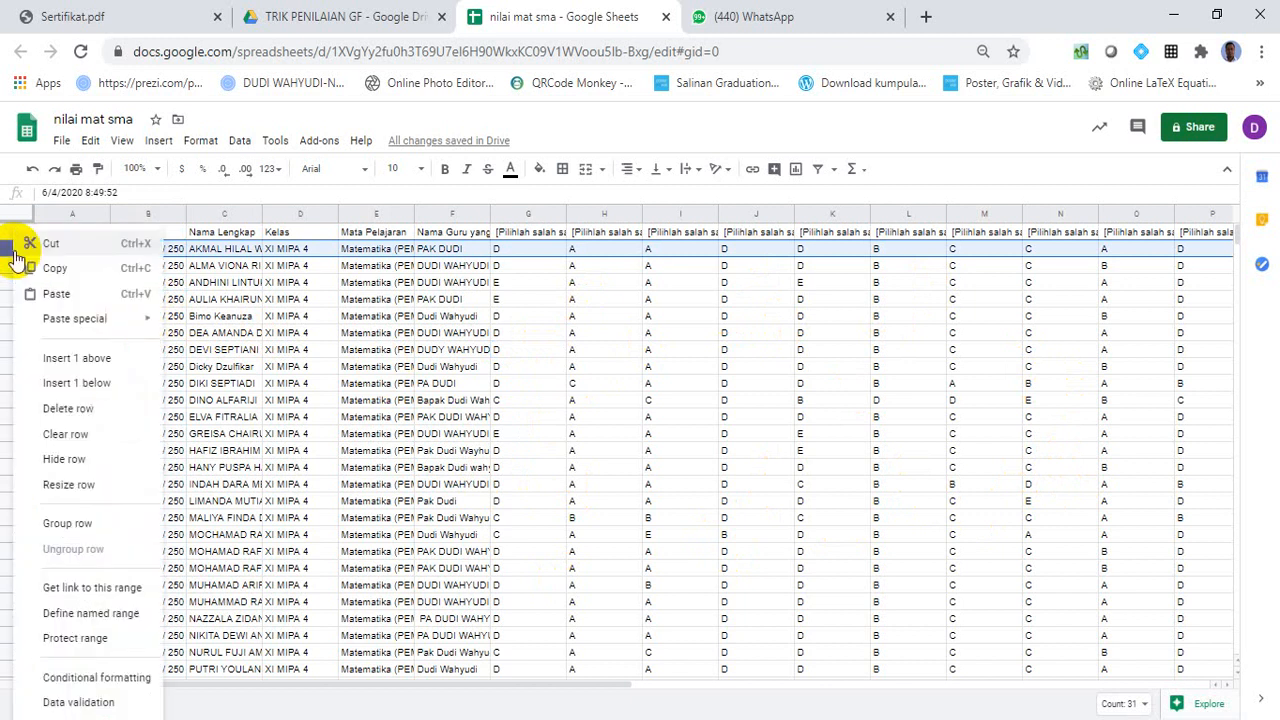
left_click(113, 360)
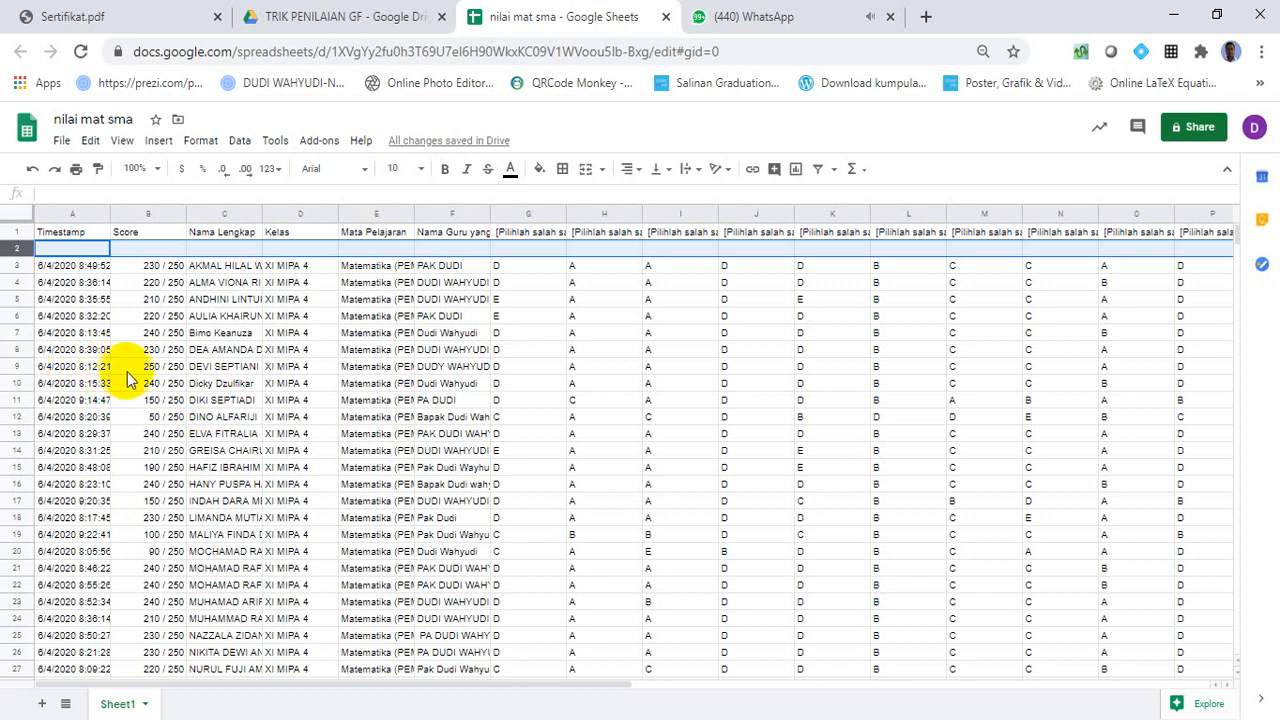
Copy the entire 250 / 250 response in row 9 into the empty row 2.
left_click(19, 366)
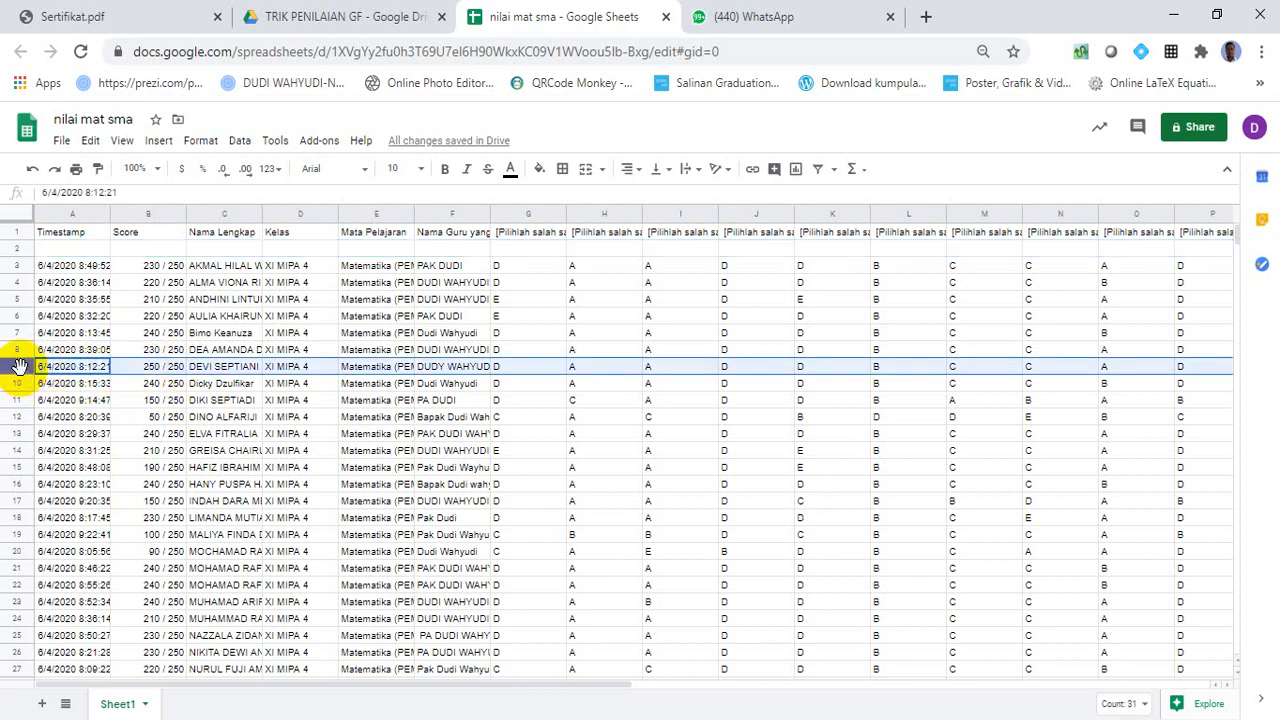
key("ctrl+c")
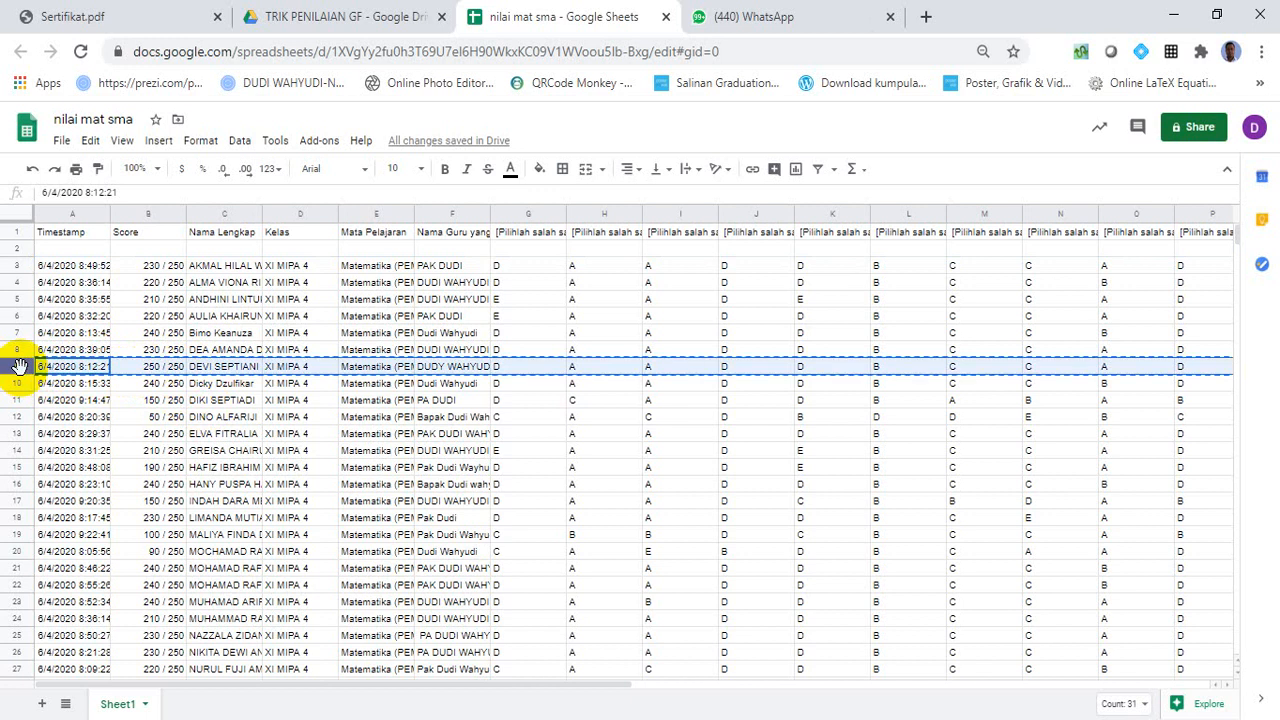
left_click(15, 248)
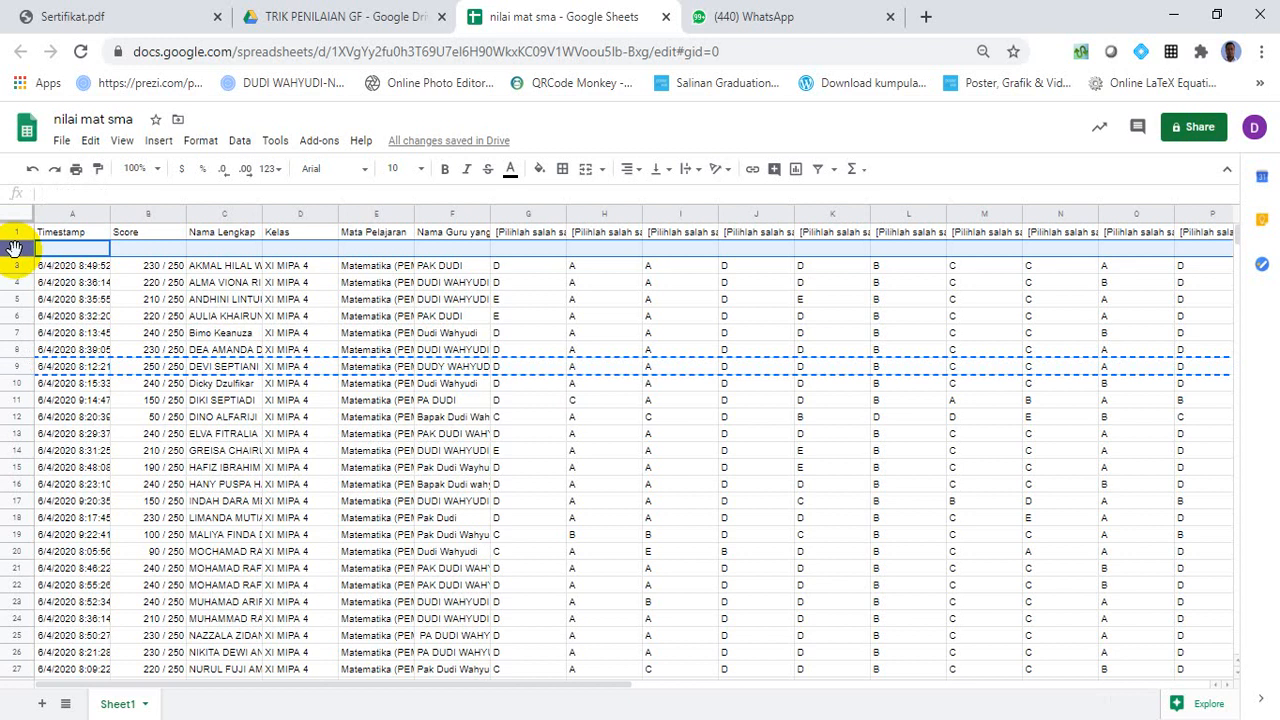
key("ctrl+v")
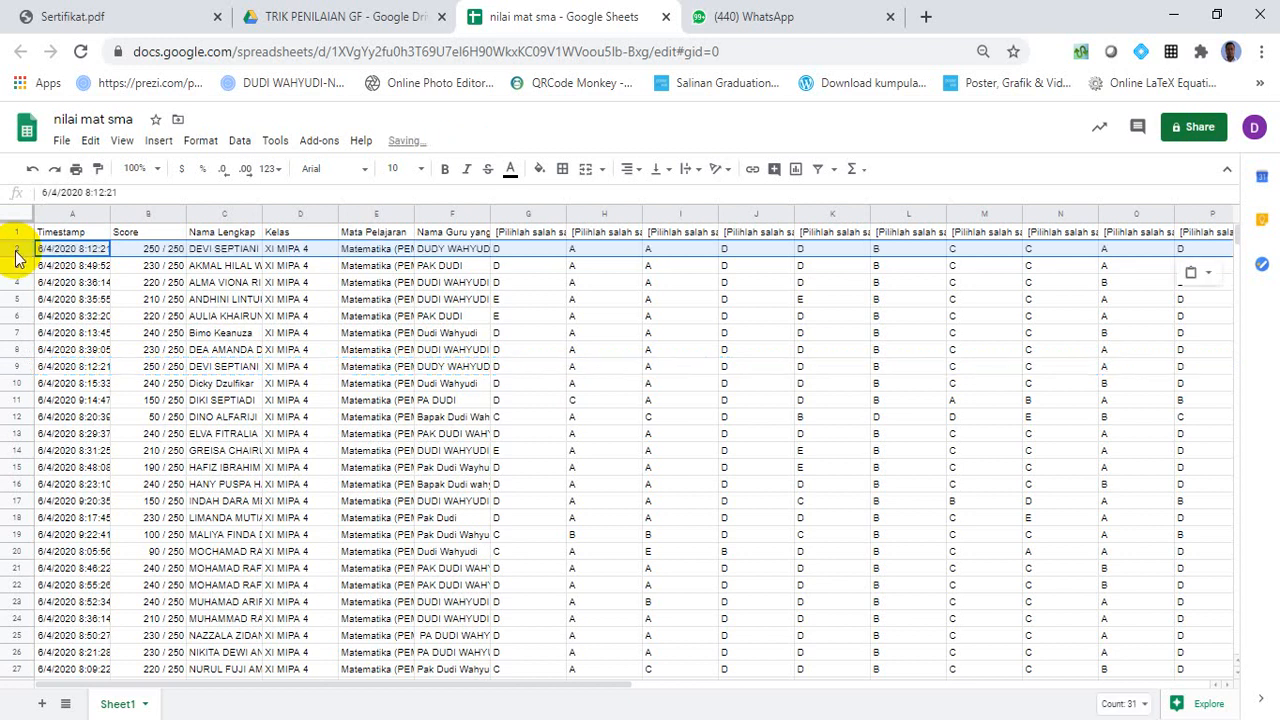
Replace the student name in row 2 of the Nama Lengkap column with KUNCI JAWABAN.
left_click(224, 256)
double_click(224, 250)
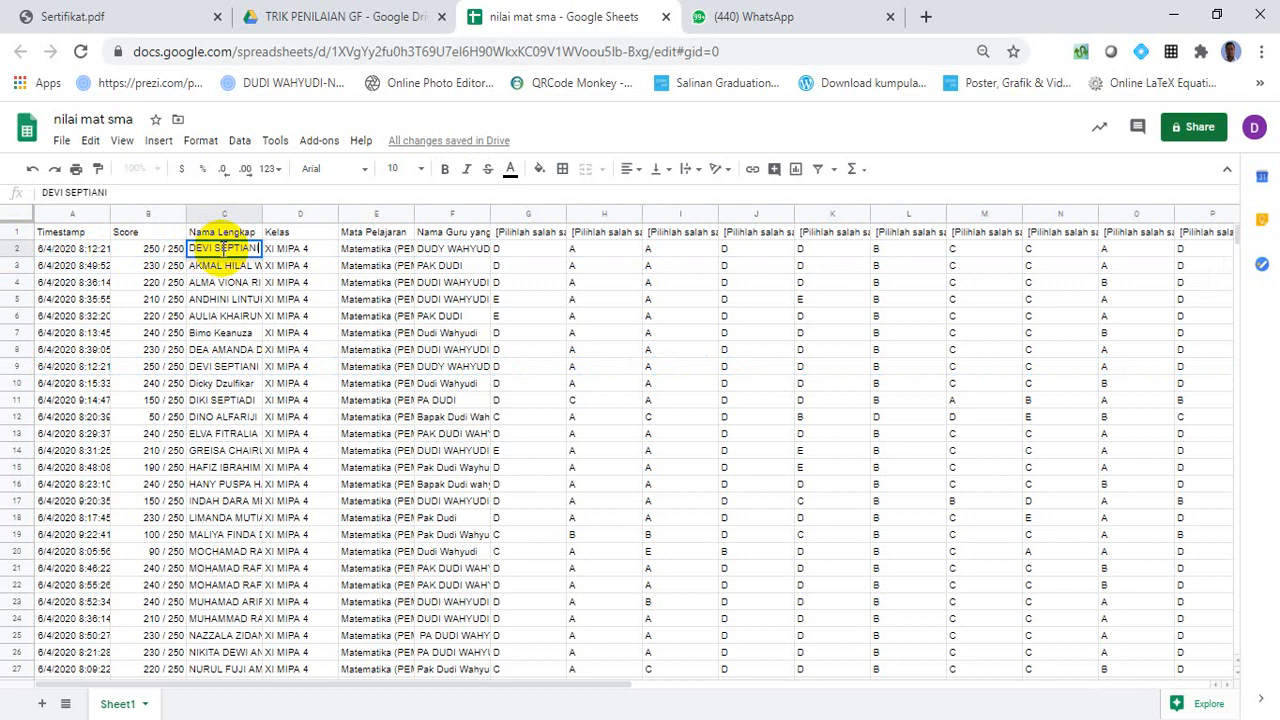
key("ctrl+a")
type("KUN")
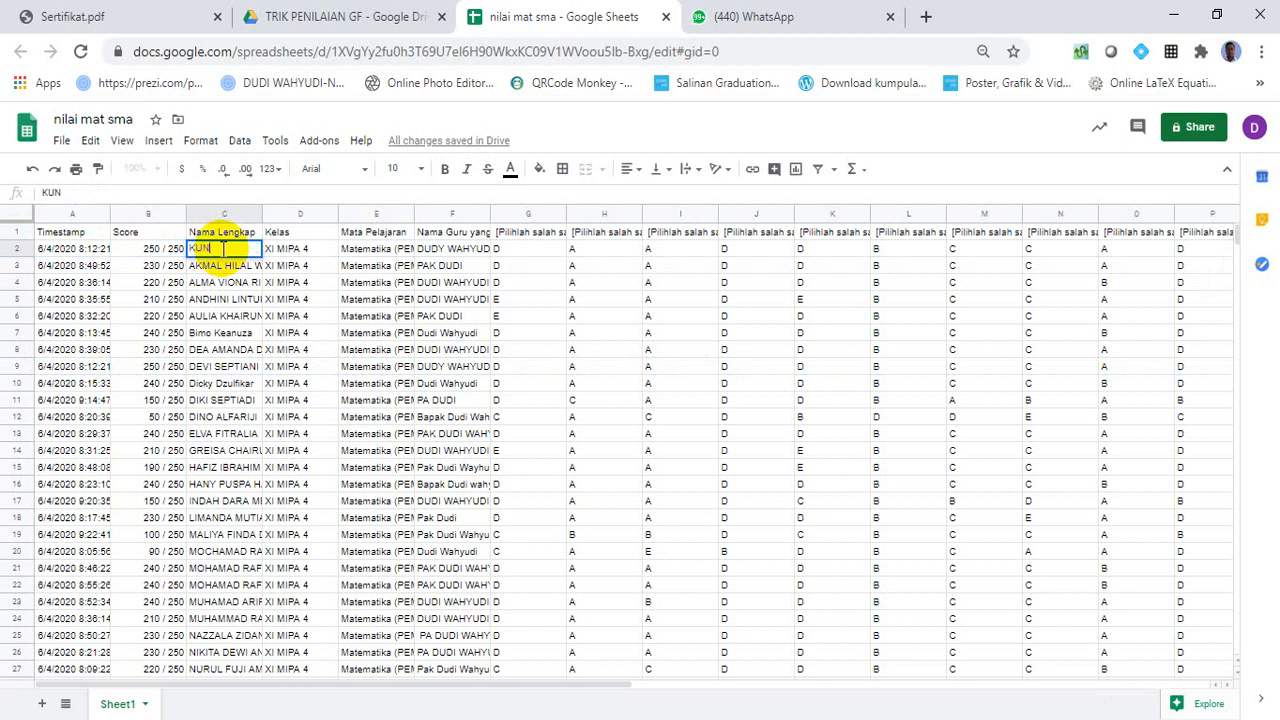
type("CI JAWABAN")
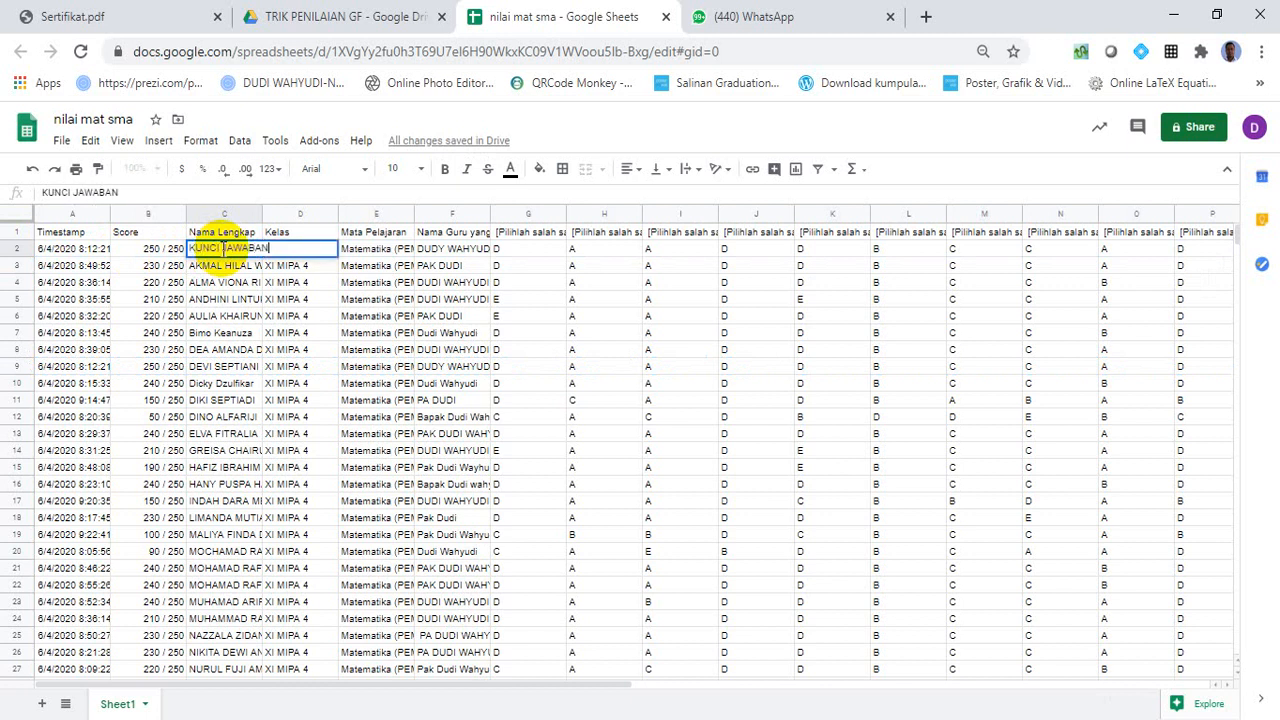
left_click(328, 384)
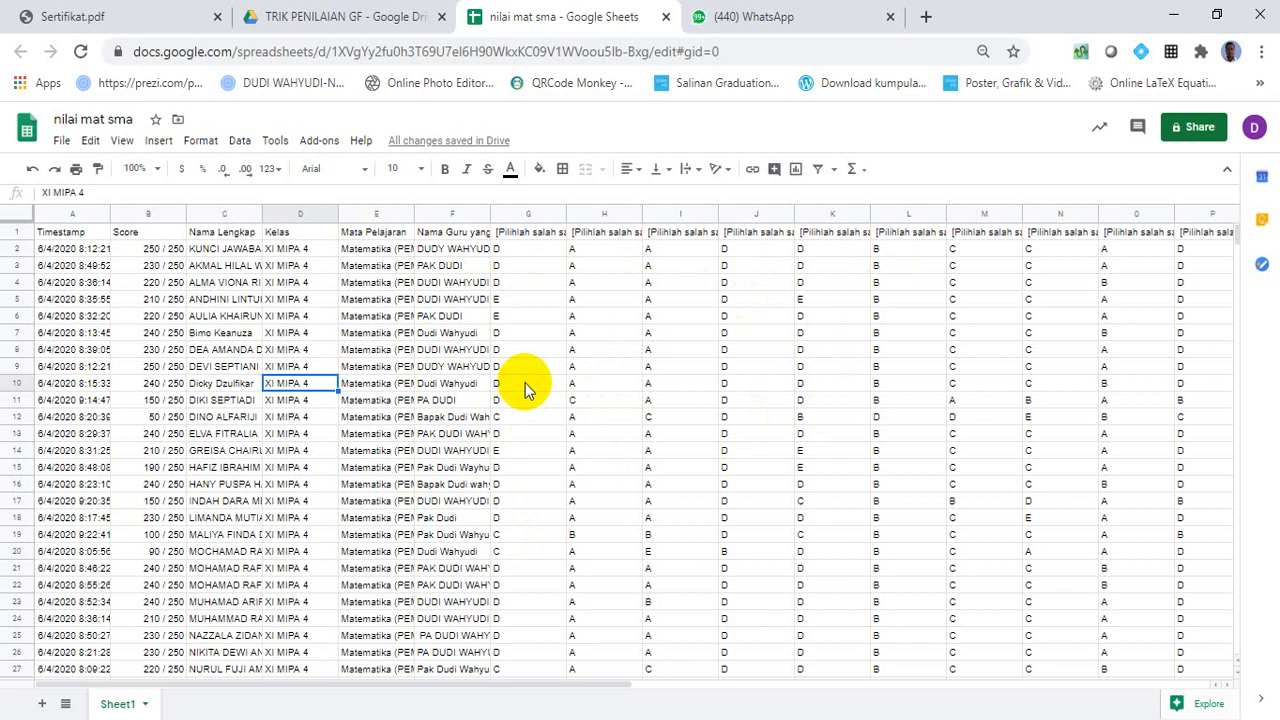
Search the add-on marketplace for Flubaroo to check whether it is installed, and close the marketplace.
left_click(319, 141)
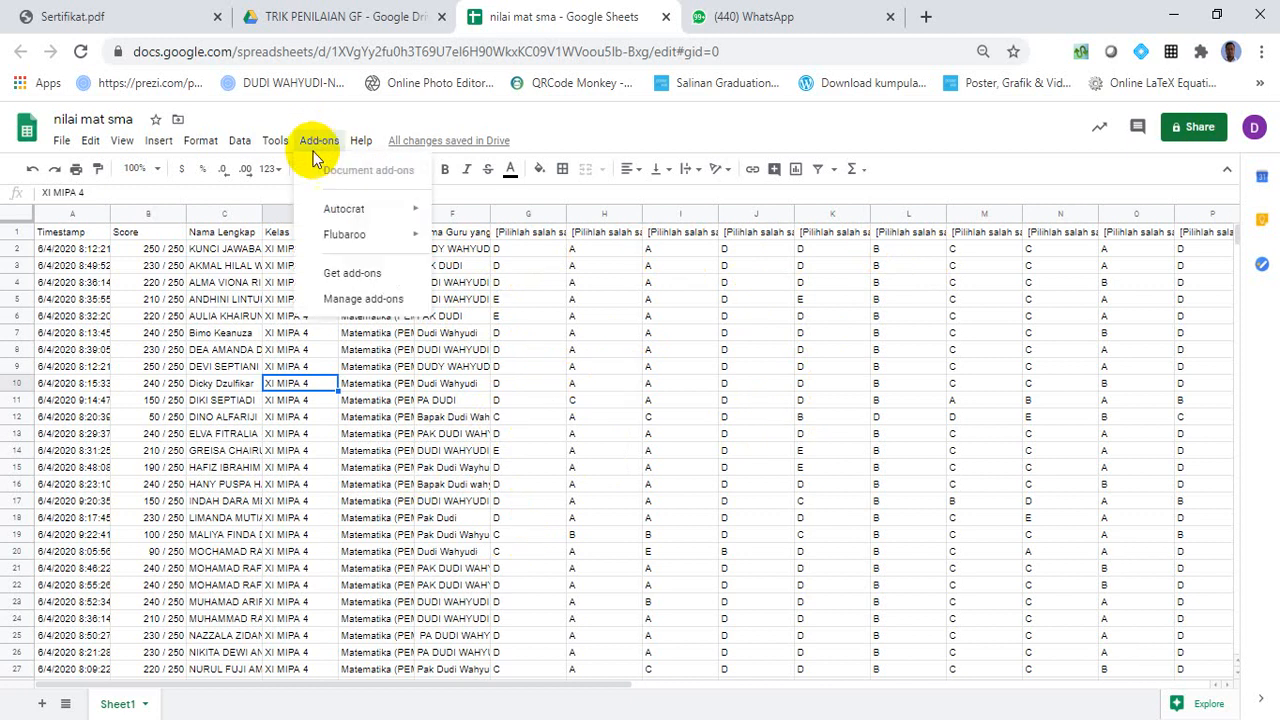
mouse_move(336, 236)
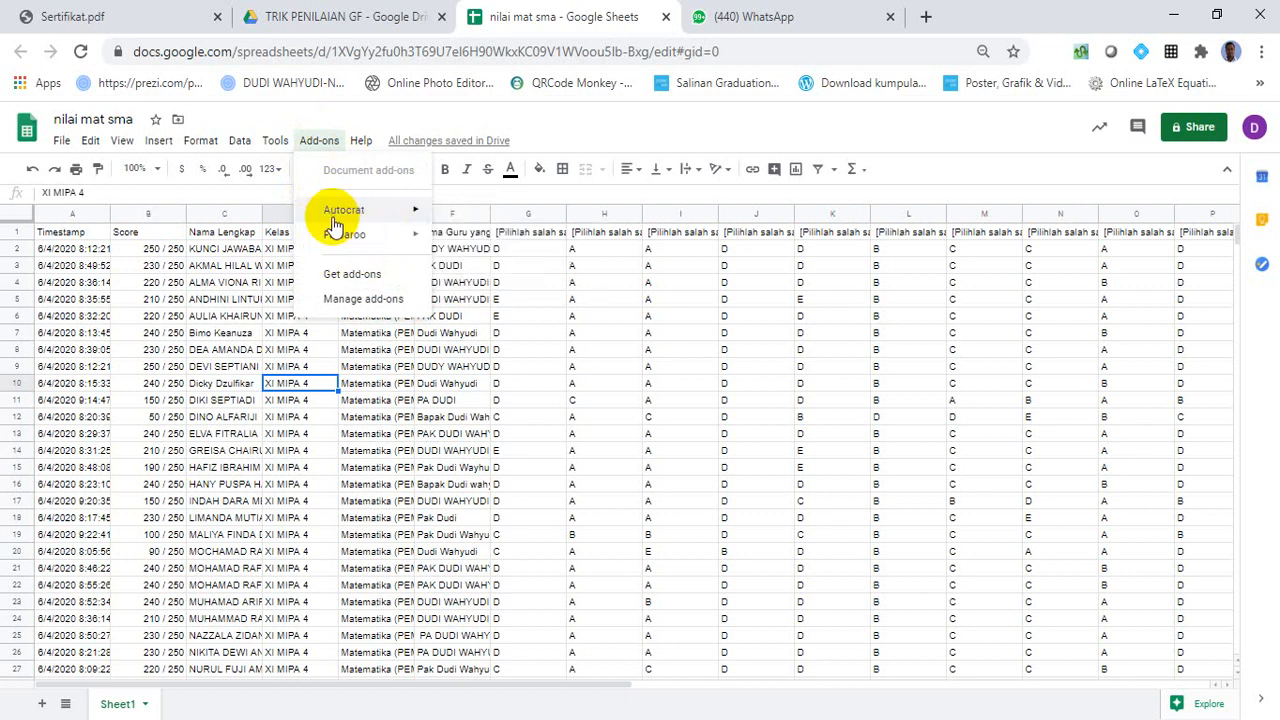
left_click(334, 280)
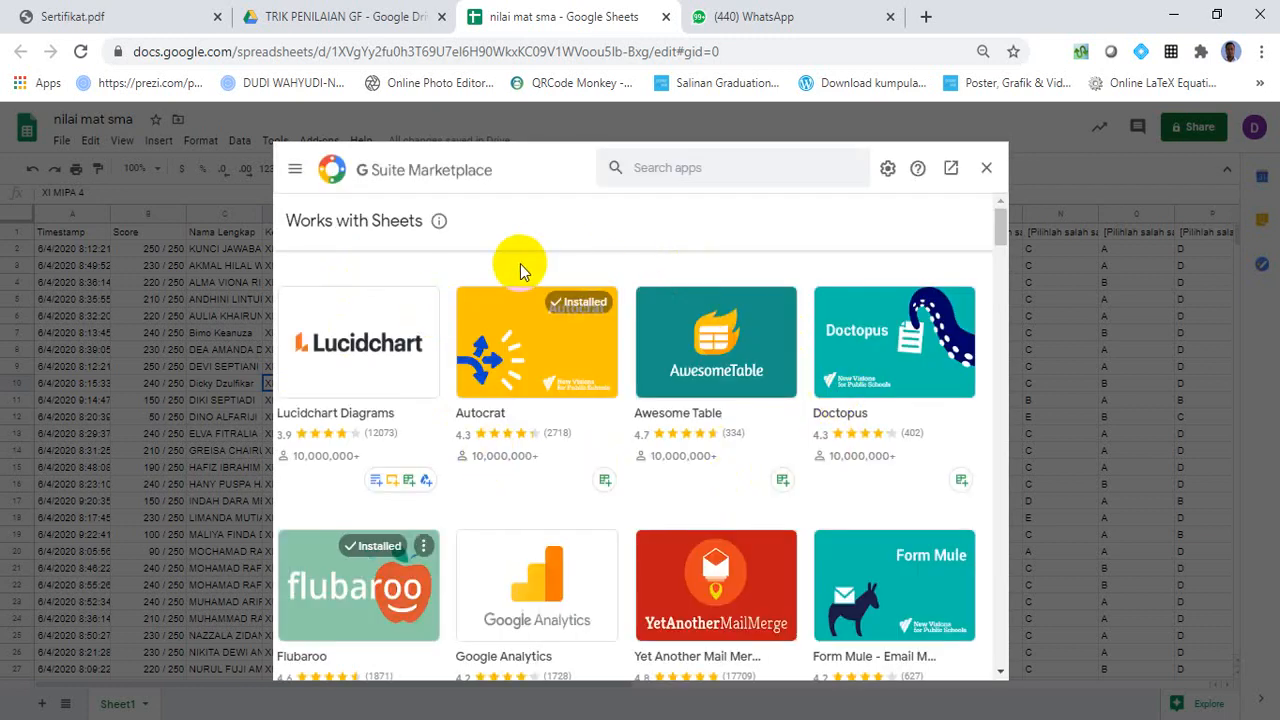
left_click(669, 169)
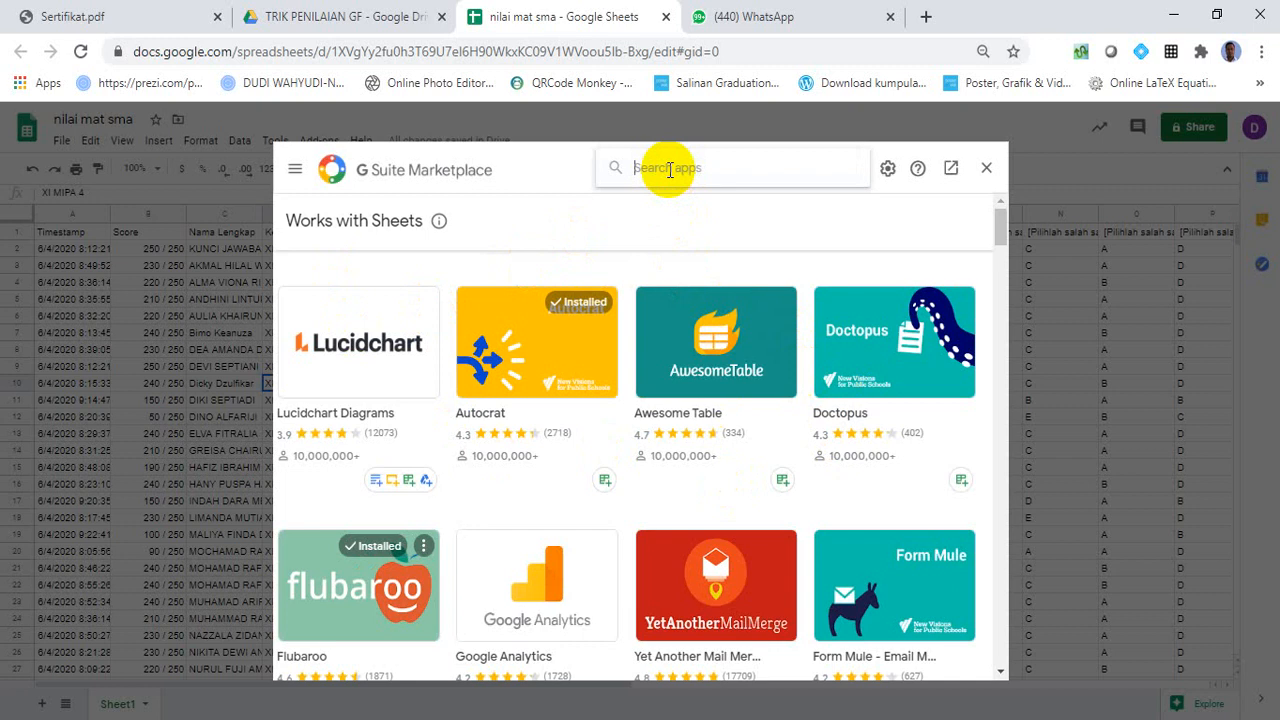
type("FL")
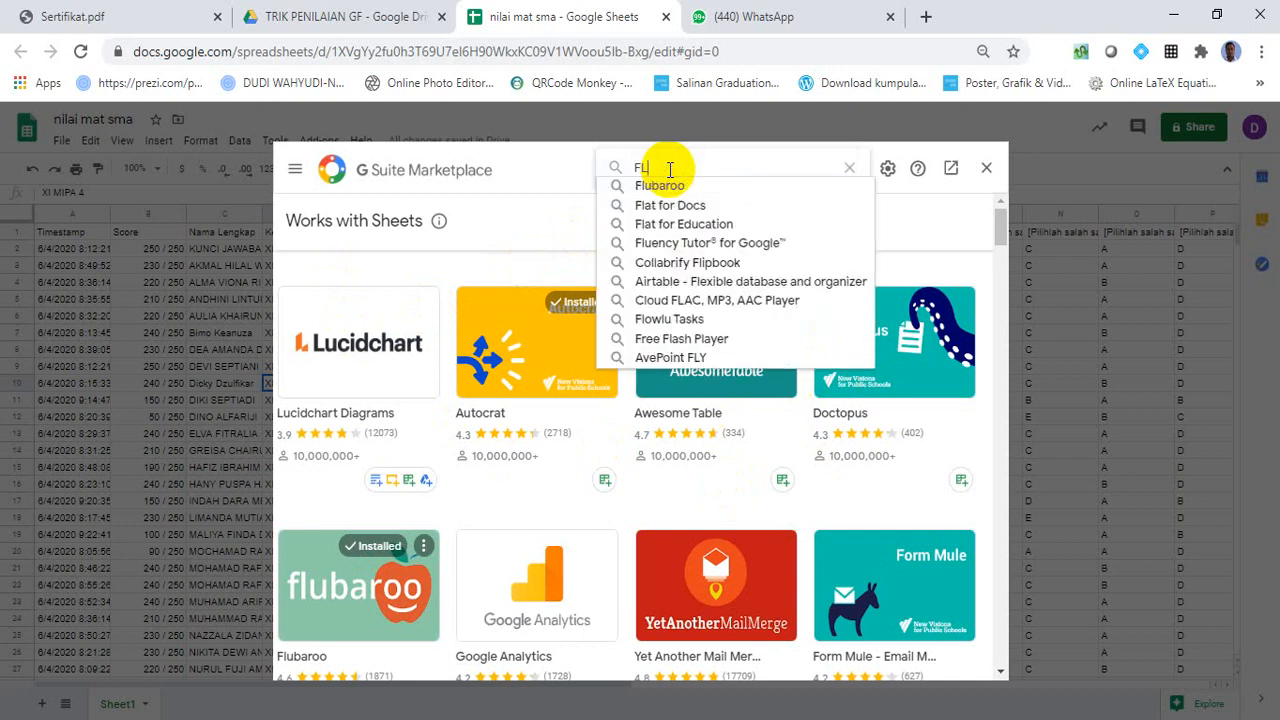
type("UBAROO")
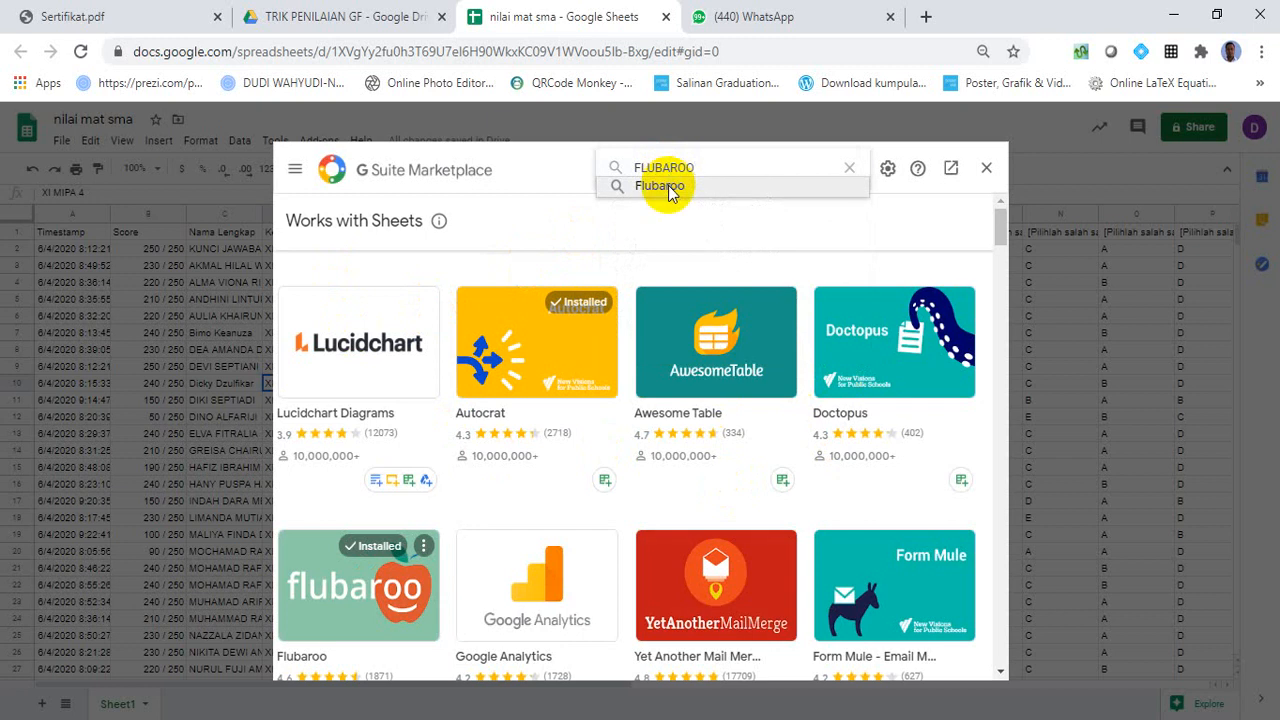
left_click(668, 186)
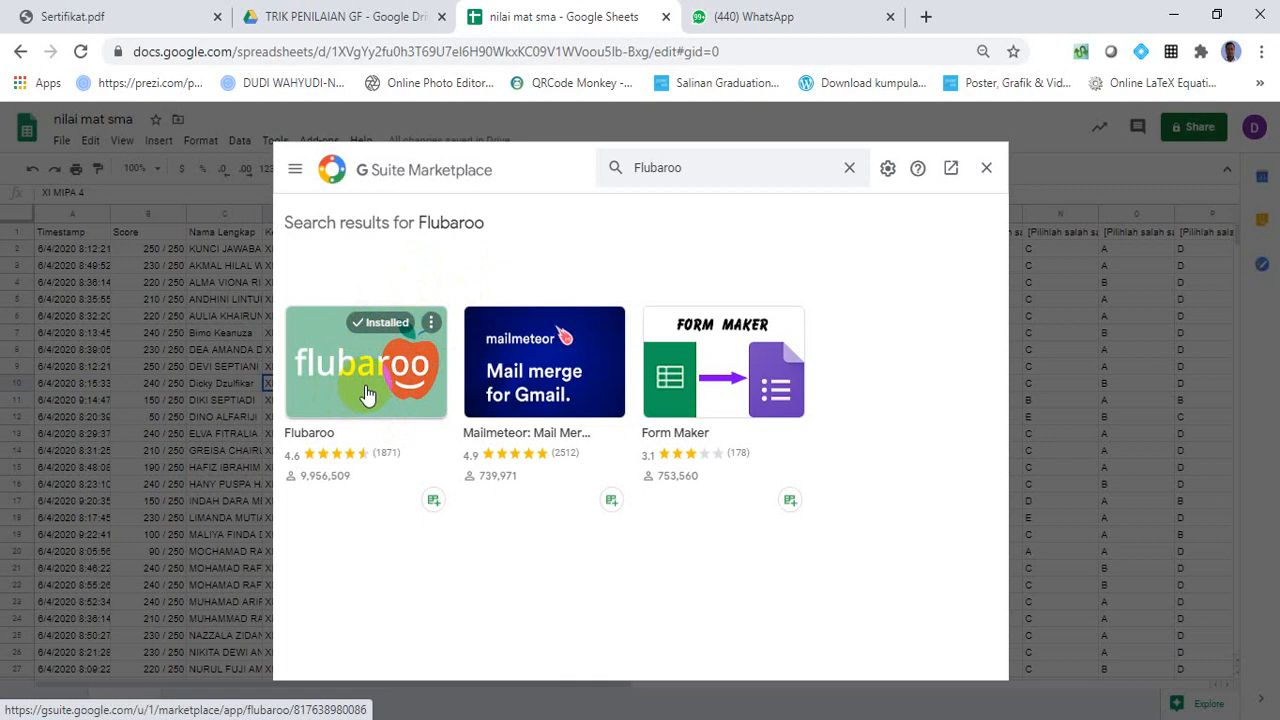
left_click(982, 168)
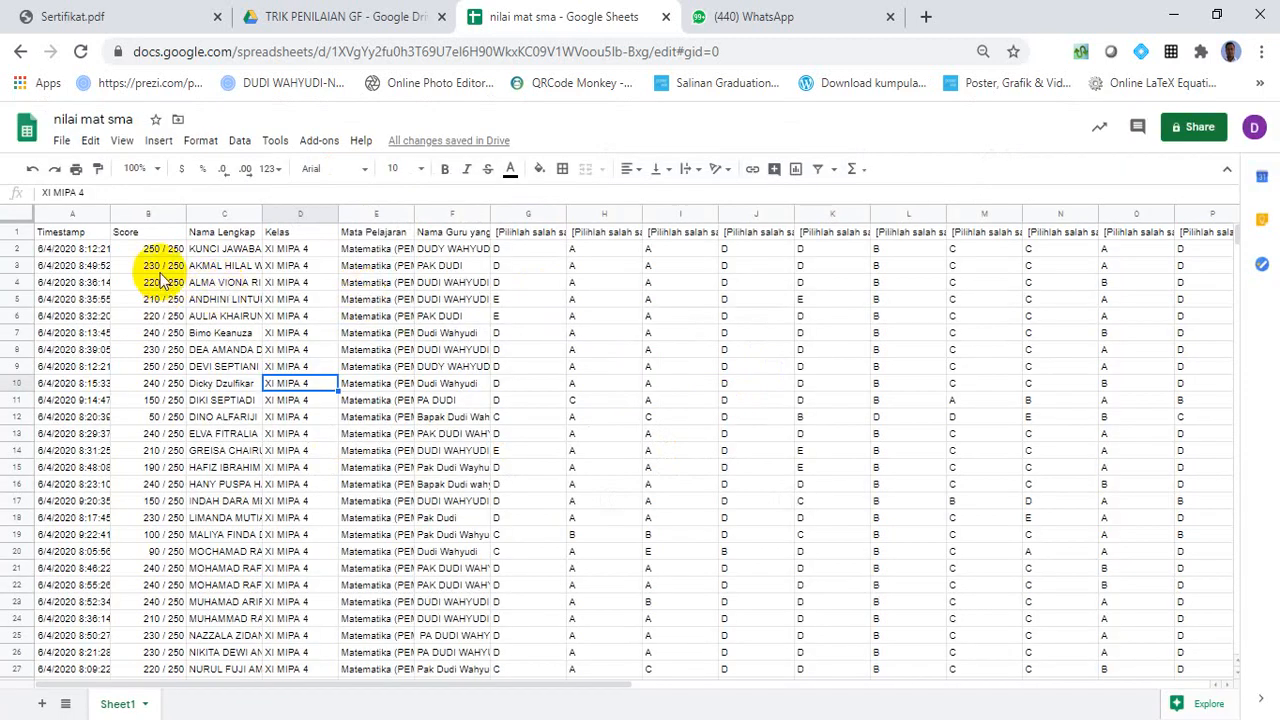
Enable the Flubaroo add-on for this sheet and dismiss its notification.
left_click(319, 140)
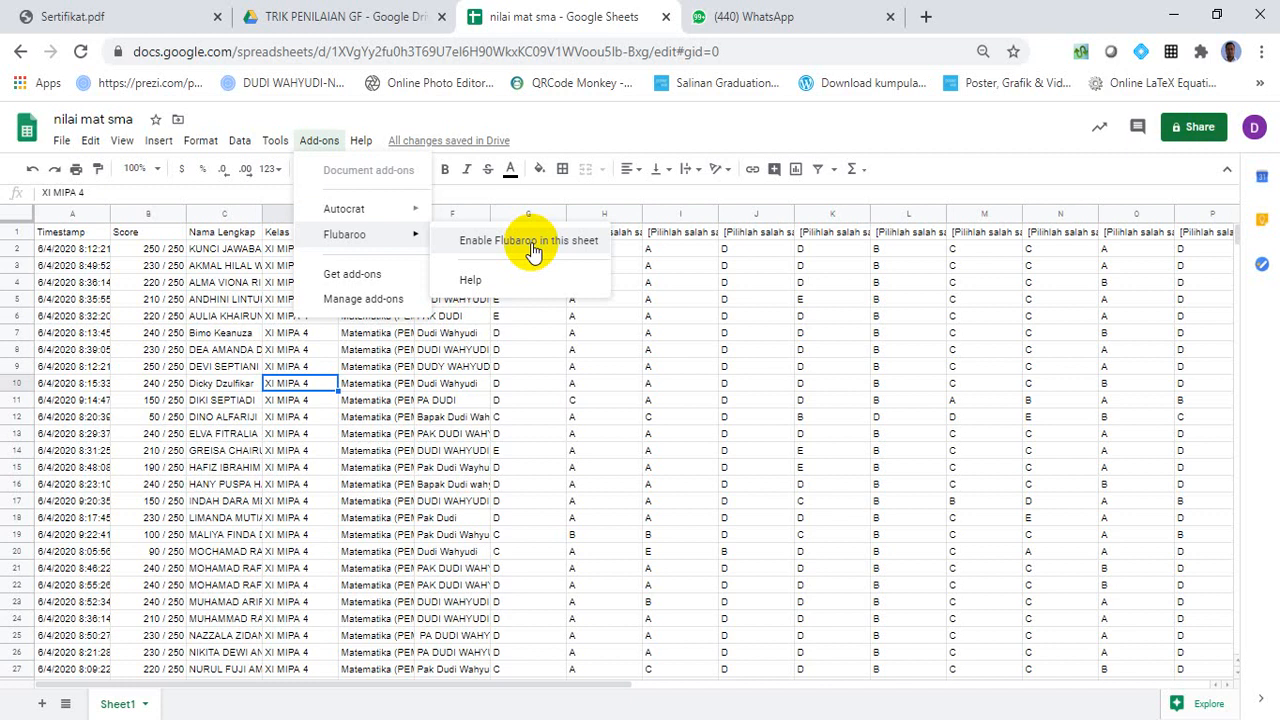
left_click(531, 243)
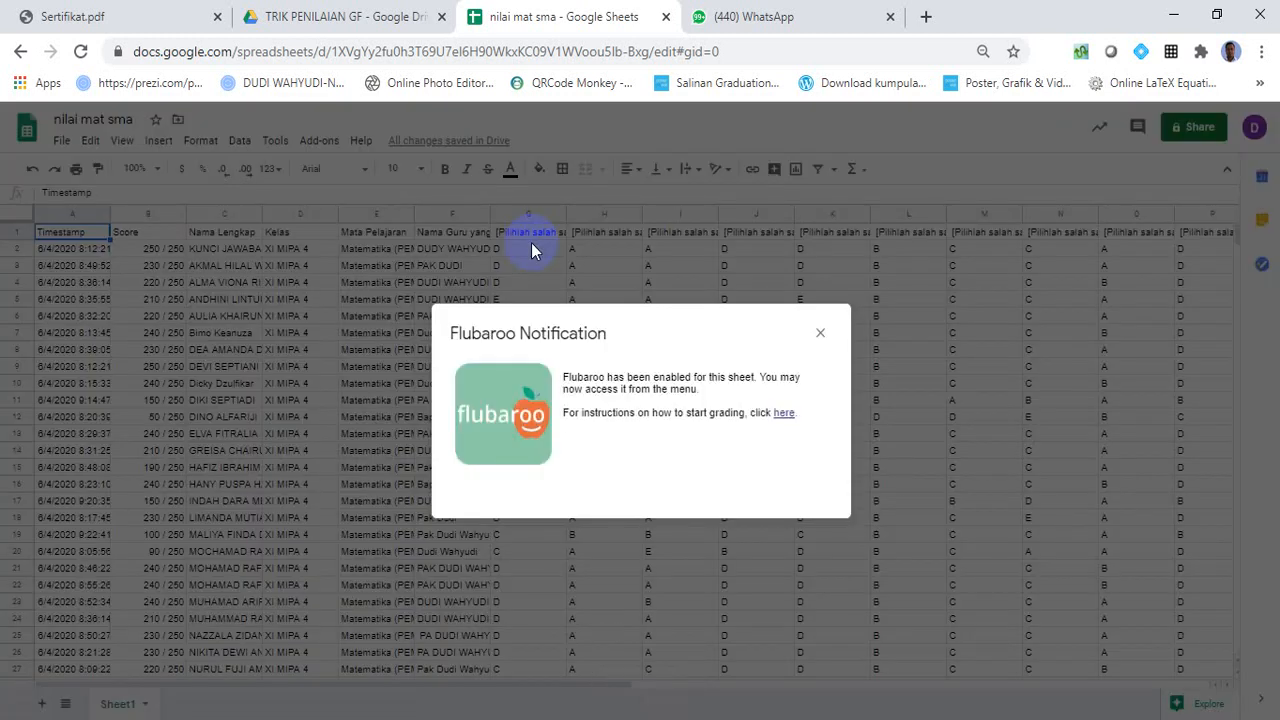
left_click(820, 334)
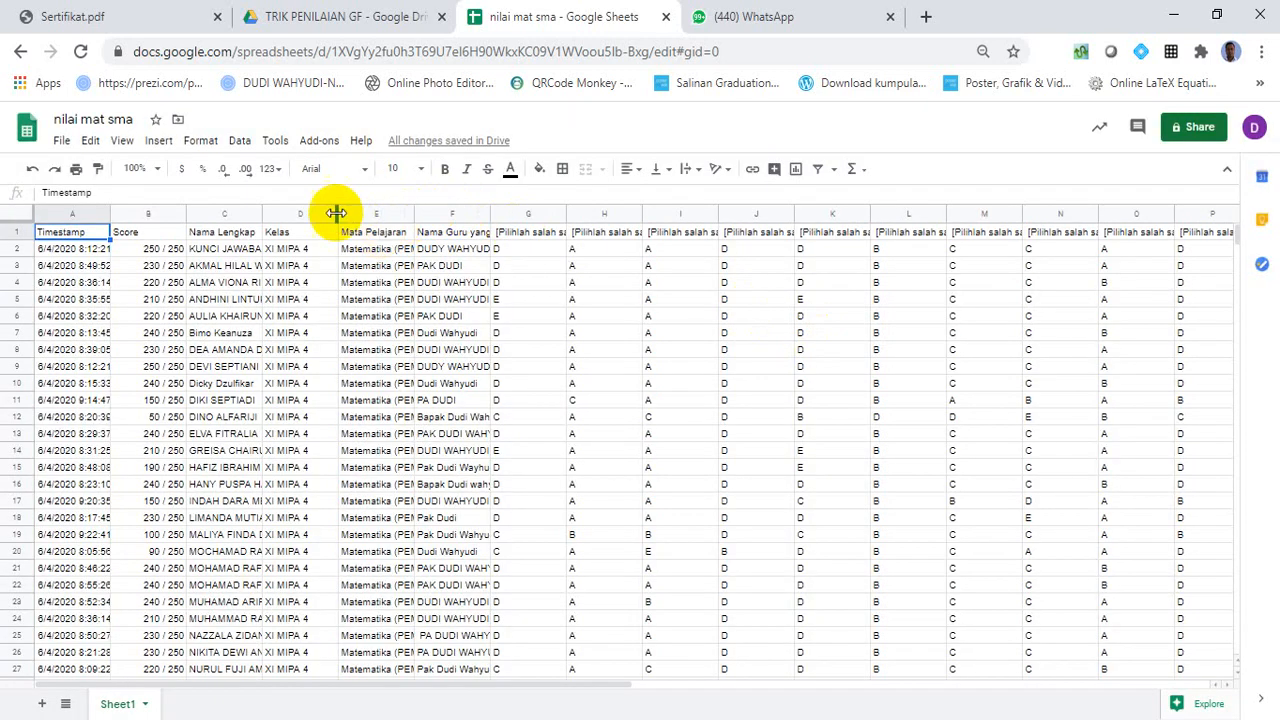
In Flubaroo's advanced options, set the percentage below which student info is highlighted in red to 75.0% and submit.
left_click(323, 149)
mouse_move(398, 238)
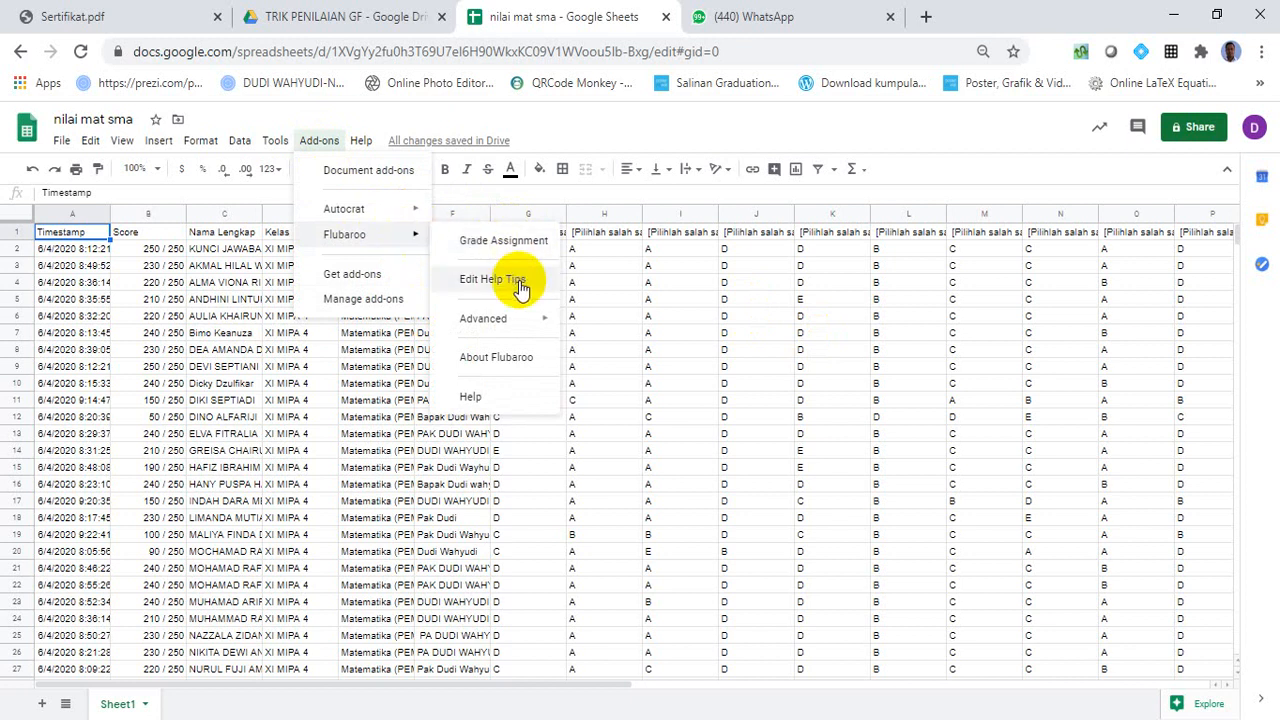
mouse_move(529, 327)
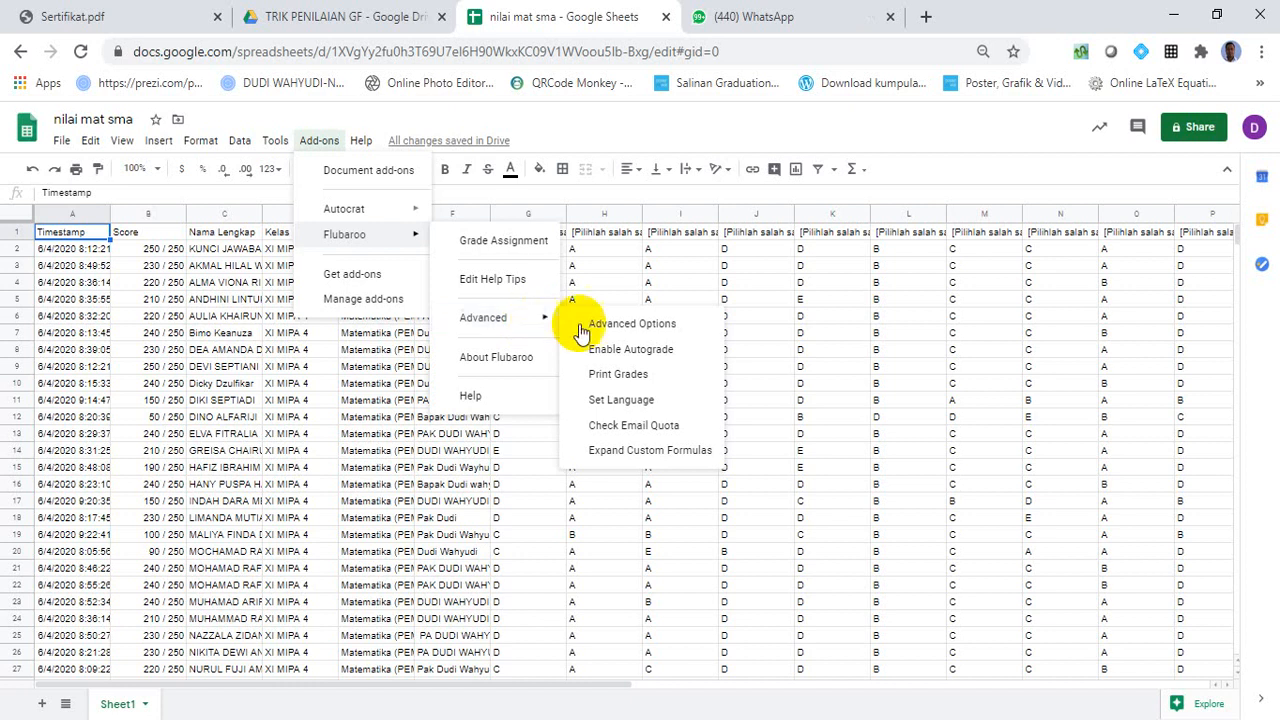
left_click(663, 330)
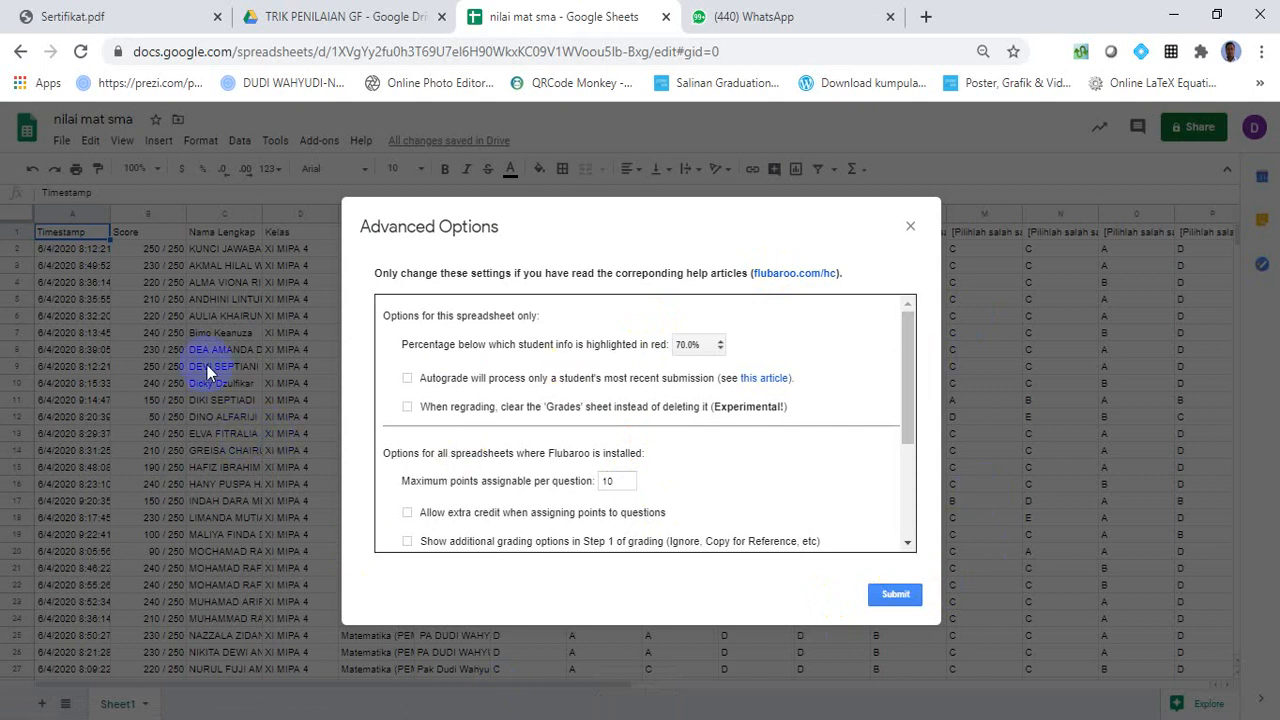
left_click(722, 344)
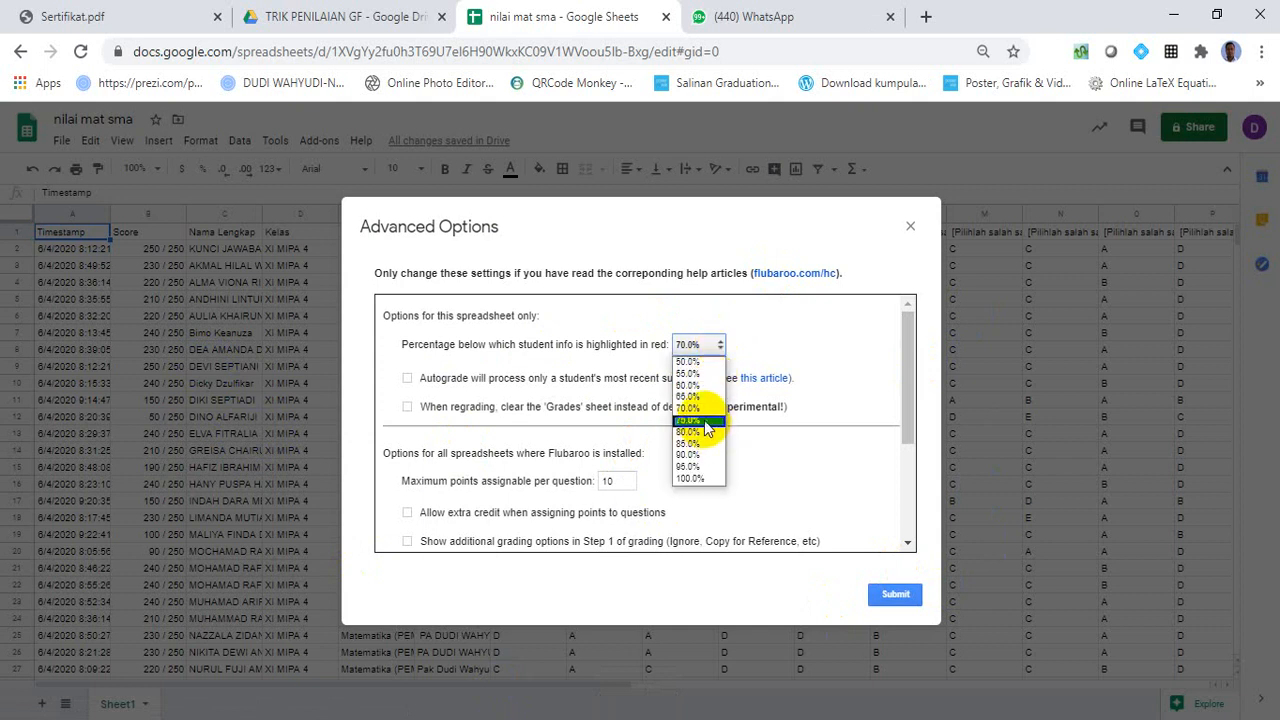
left_click(704, 420)
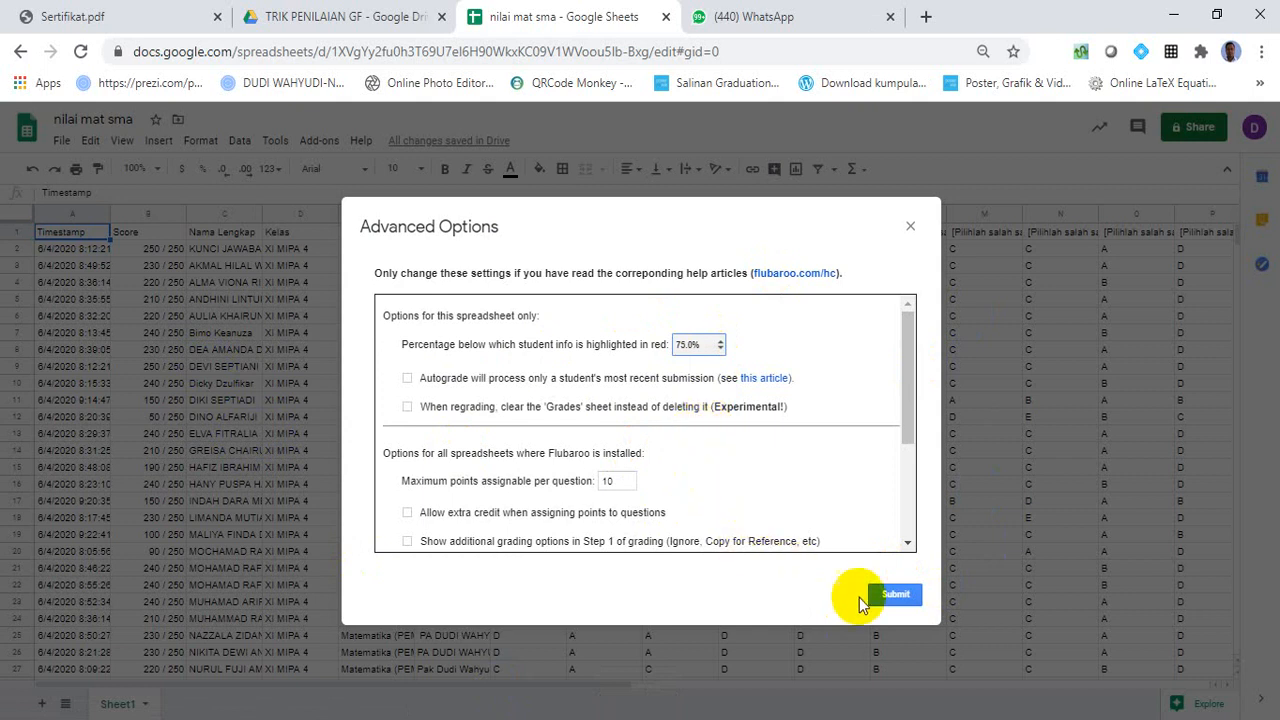
left_click(888, 595)
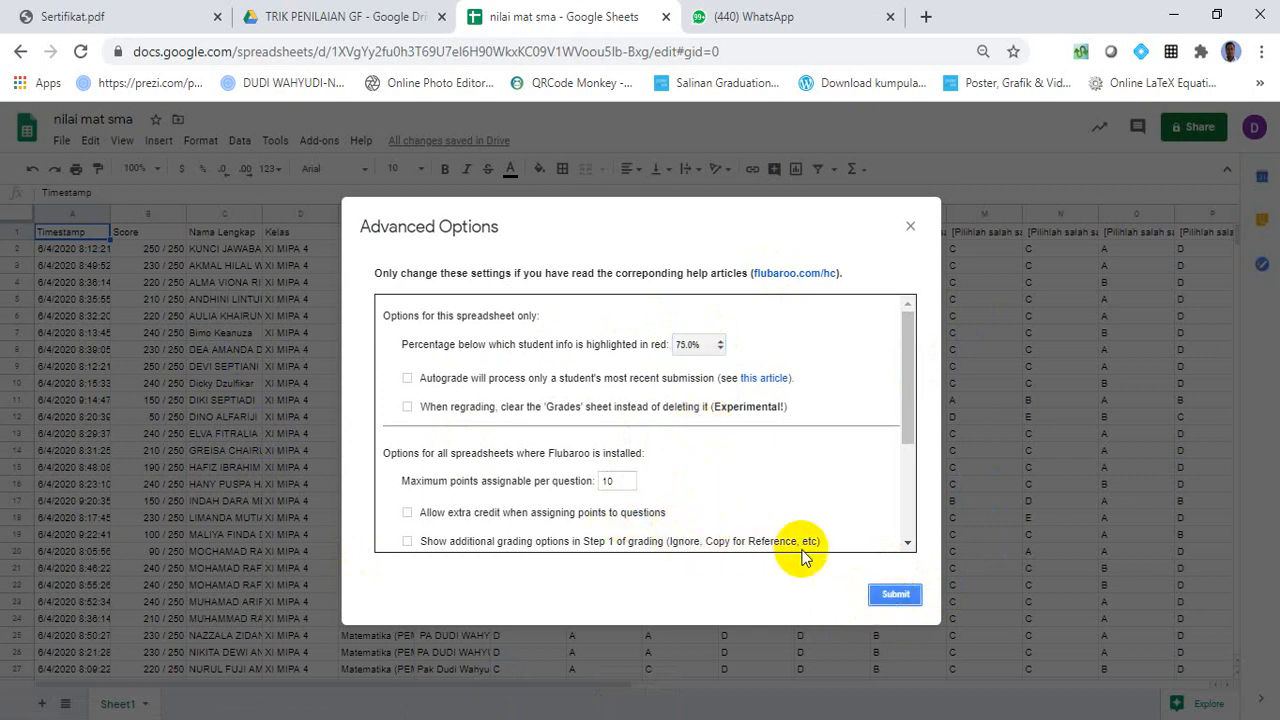
left_click(893, 594)
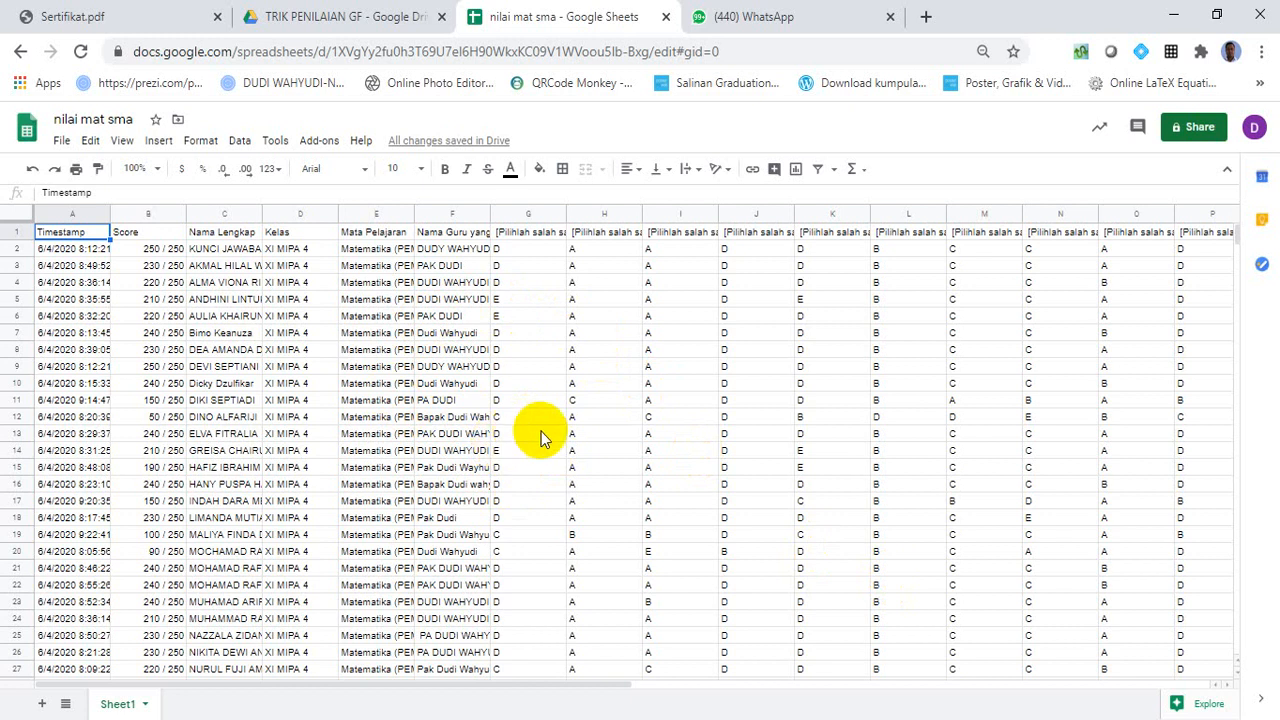
Start grading the assignment with Flubaroo and set Score, Nama Lengkap, Kelas and Mata Pelajaran to Identifies Student.
left_click(310, 139)
mouse_move(384, 243)
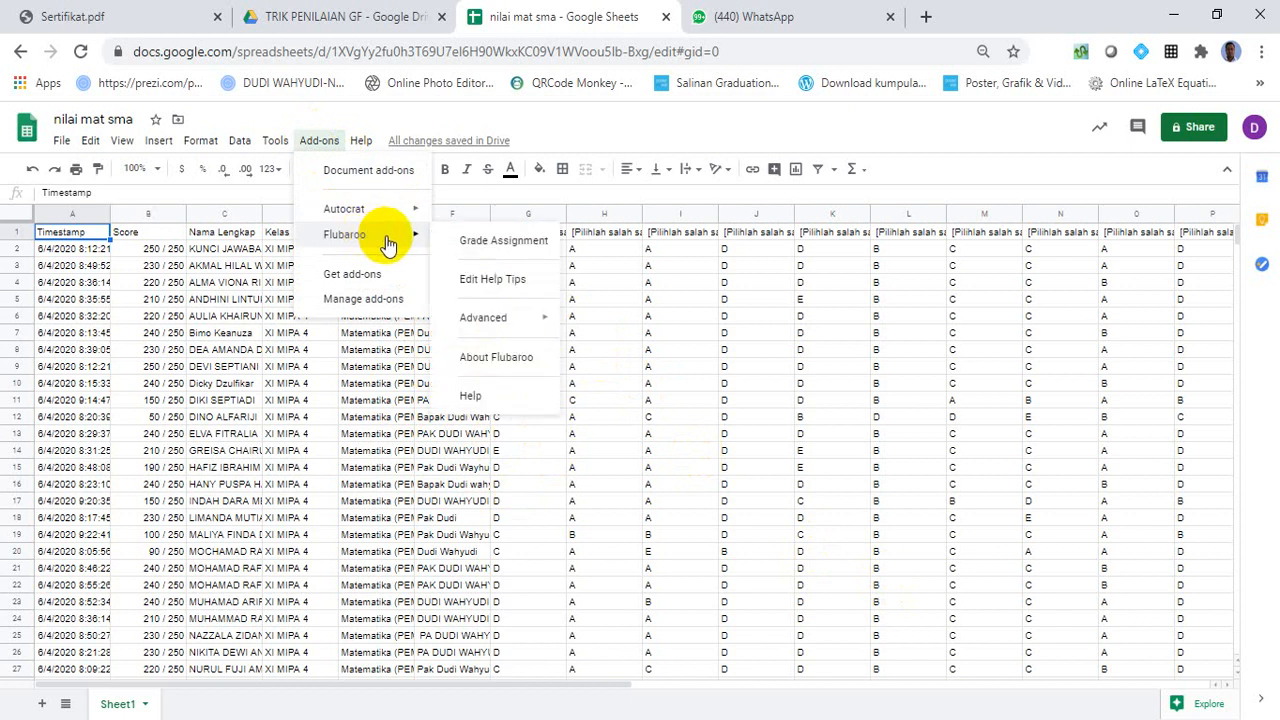
left_click(497, 242)
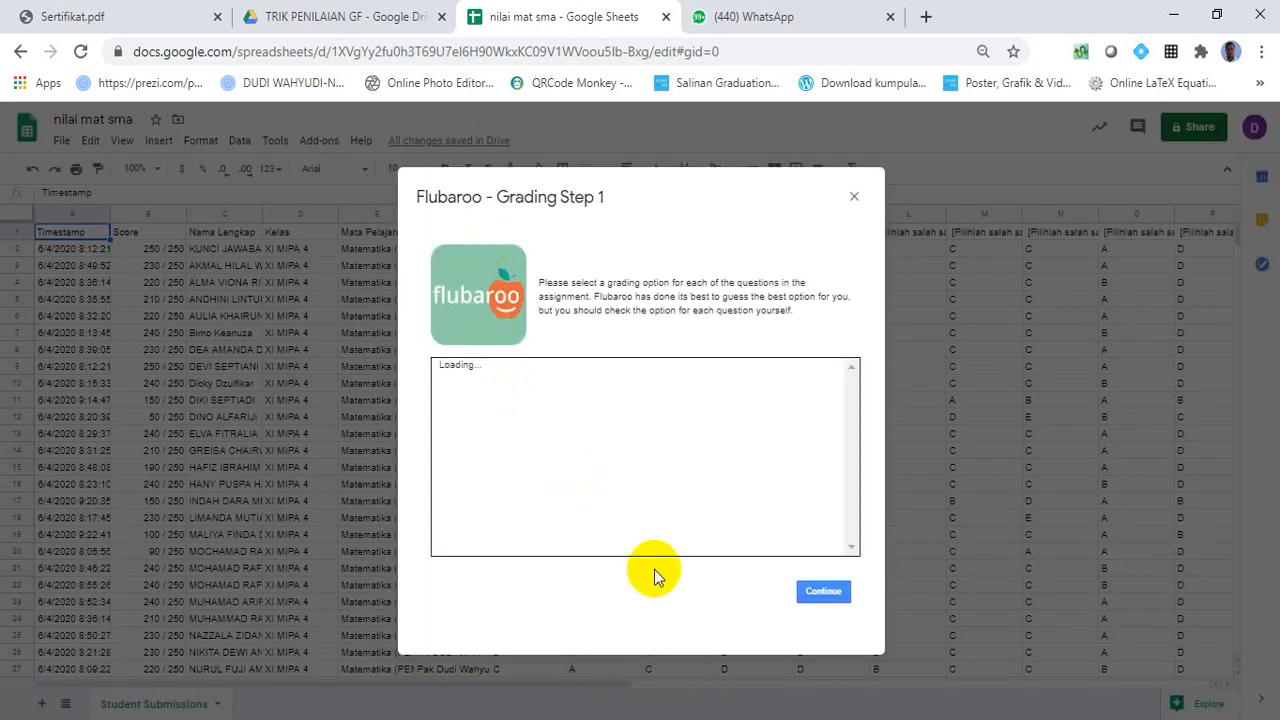
mouse_move(848, 386)
left_mouse_down()
mouse_move(846, 423)
mouse_move(848, 392)
left_mouse_up()
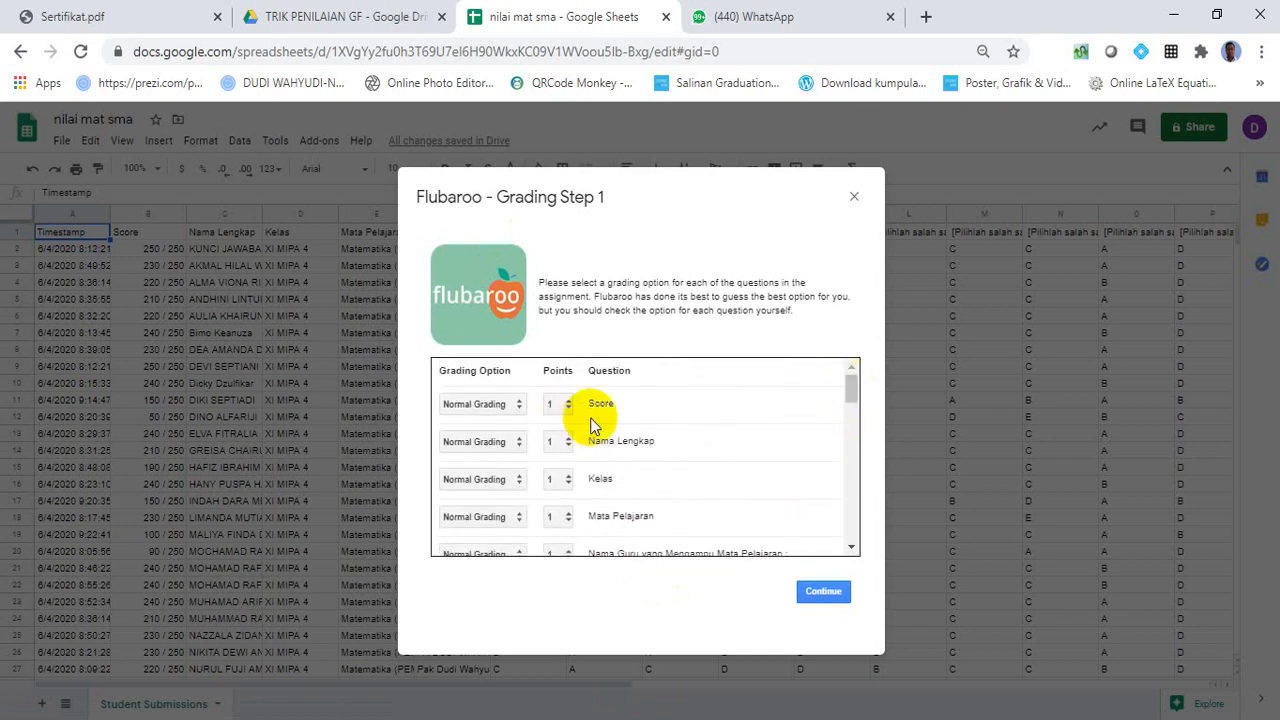
left_click(517, 405)
left_click(508, 428)
left_click(519, 442)
left_click(512, 464)
left_click(512, 480)
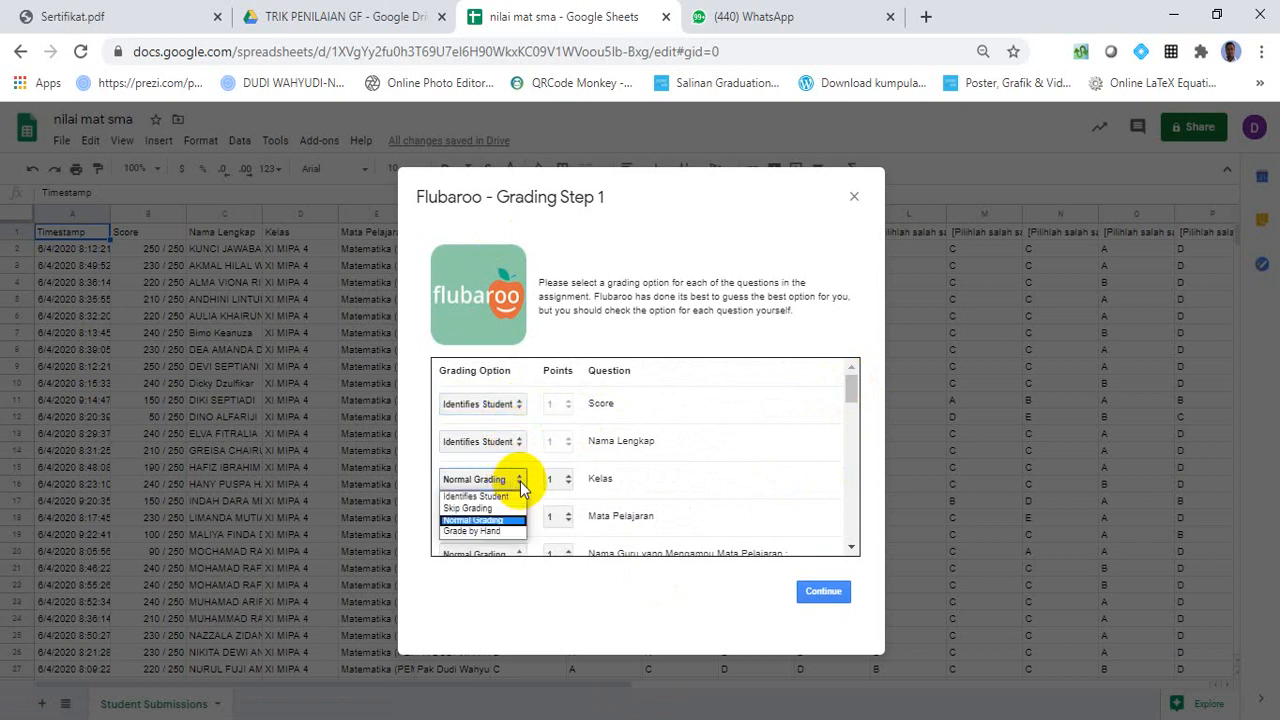
left_click(516, 497)
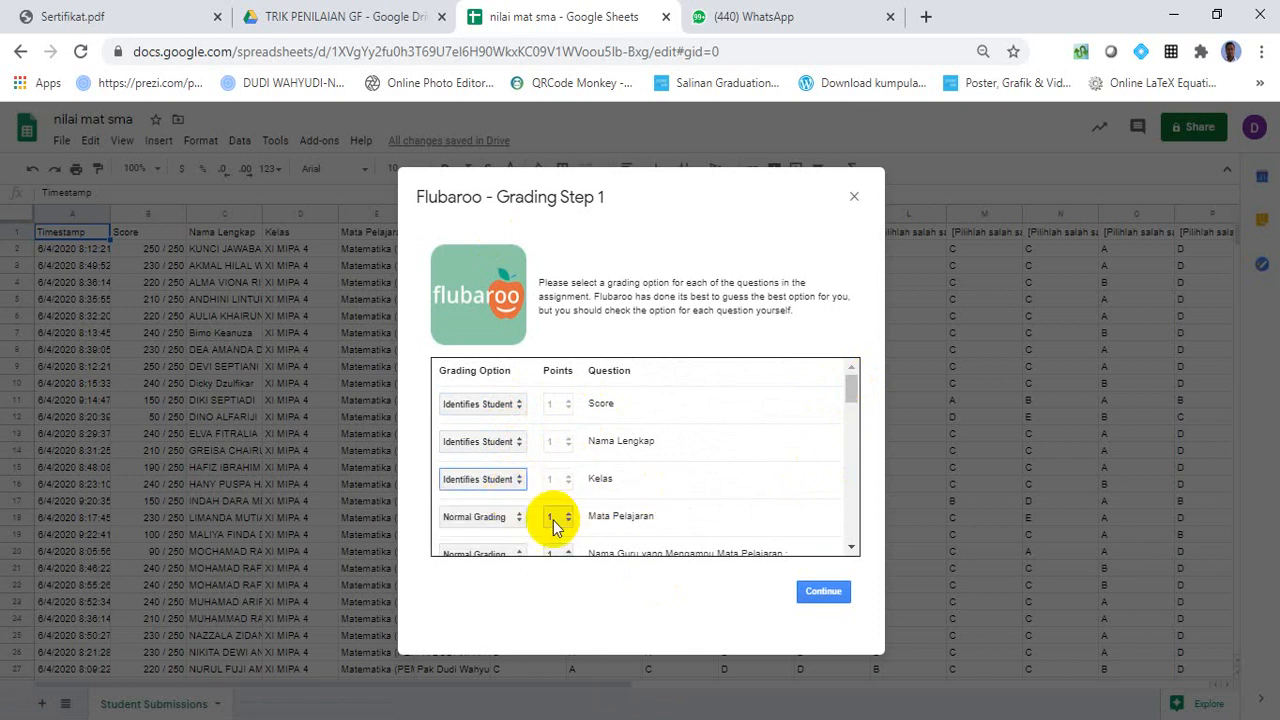
left_click(509, 518)
left_click(508, 534)
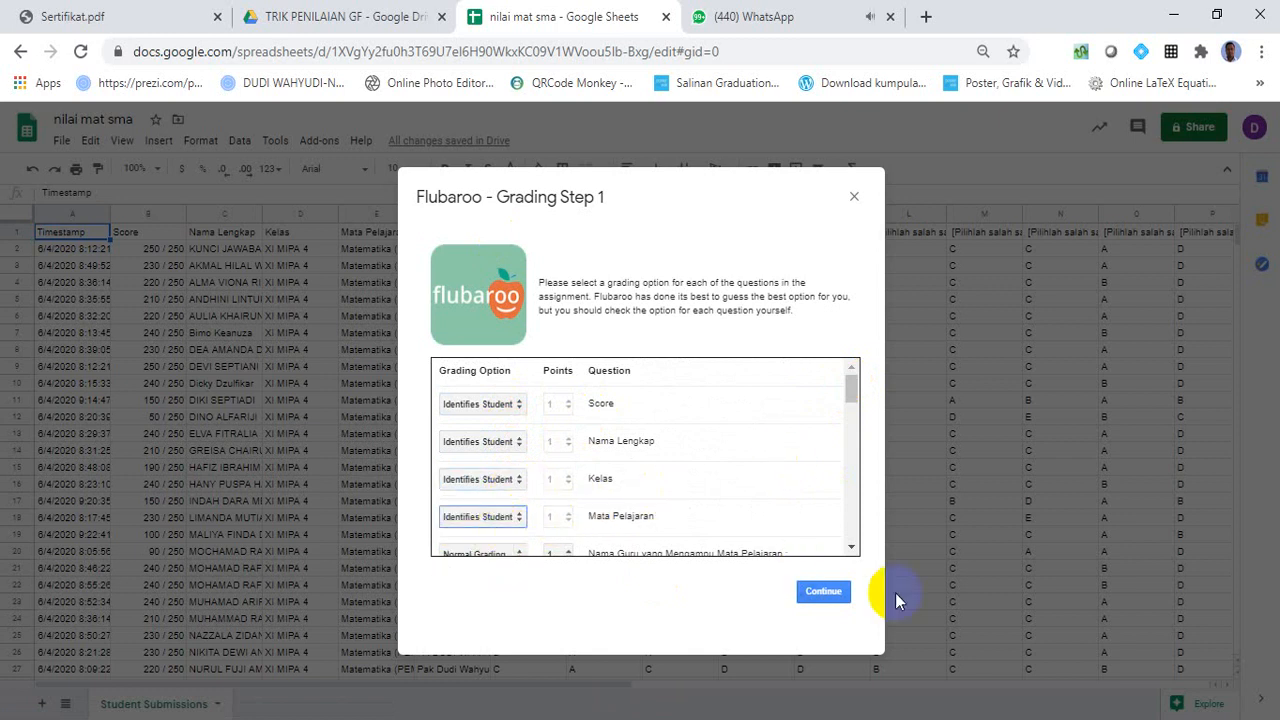
Set the Nama Guru yang Mengampu question to Identifies Student and continue to the answer key selection.
scroll(853, 550, "down", 1)
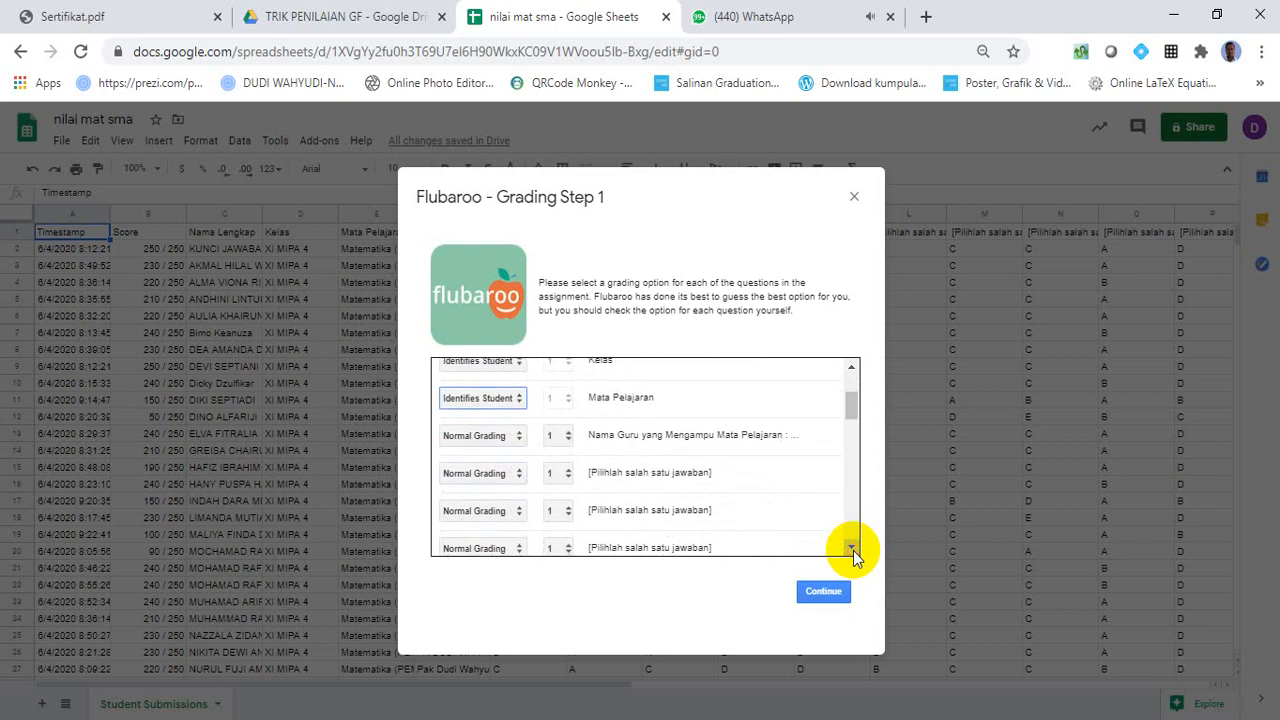
left_click(523, 430)
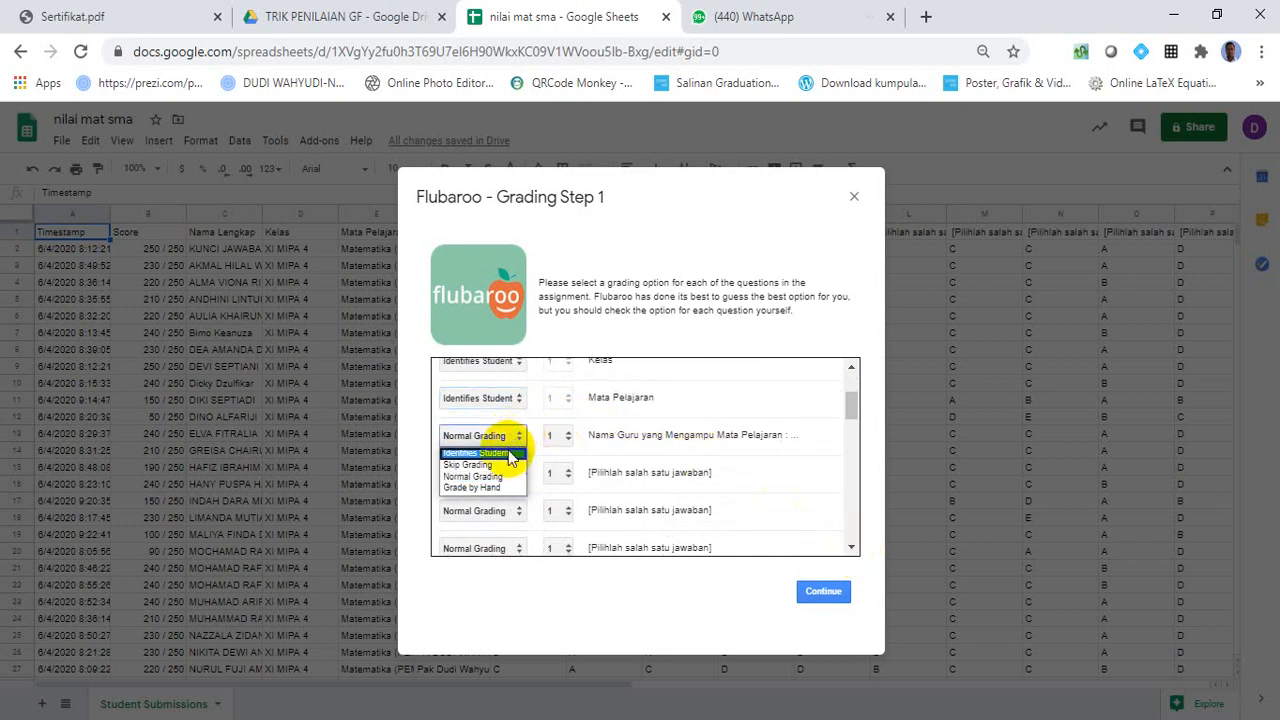
left_click(510, 455)
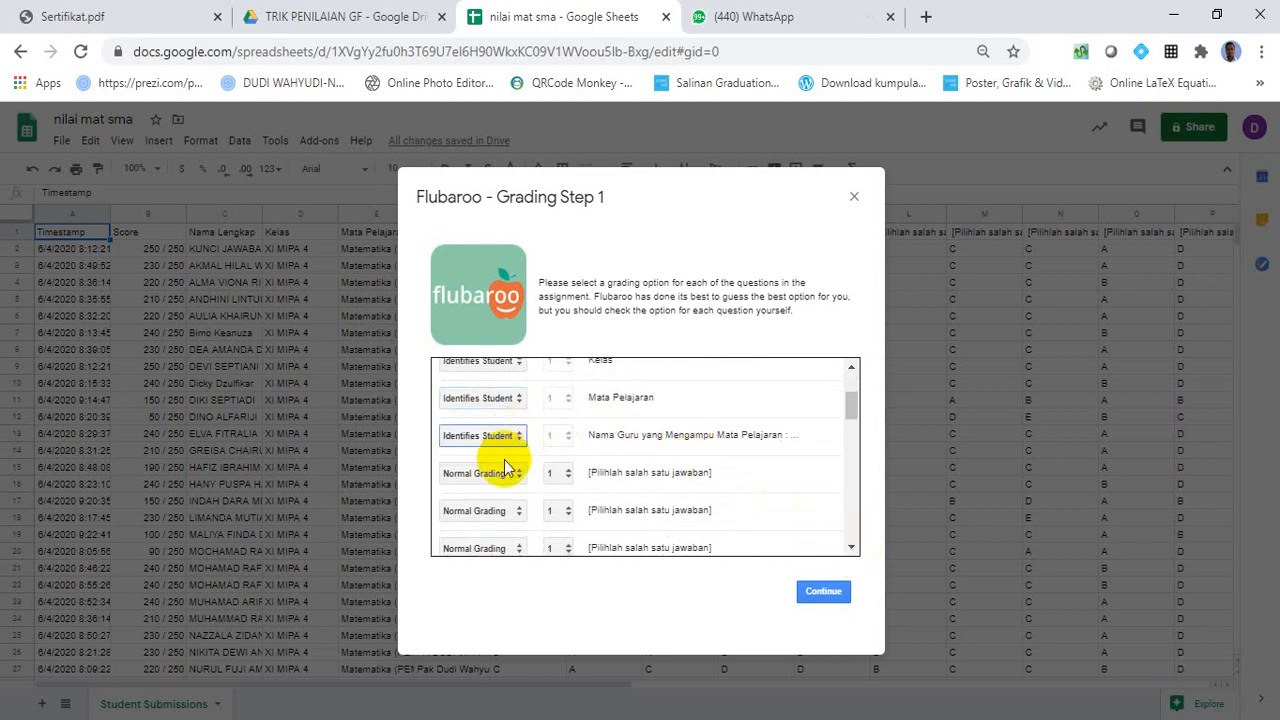
left_click_drag(849, 400, 852, 575)
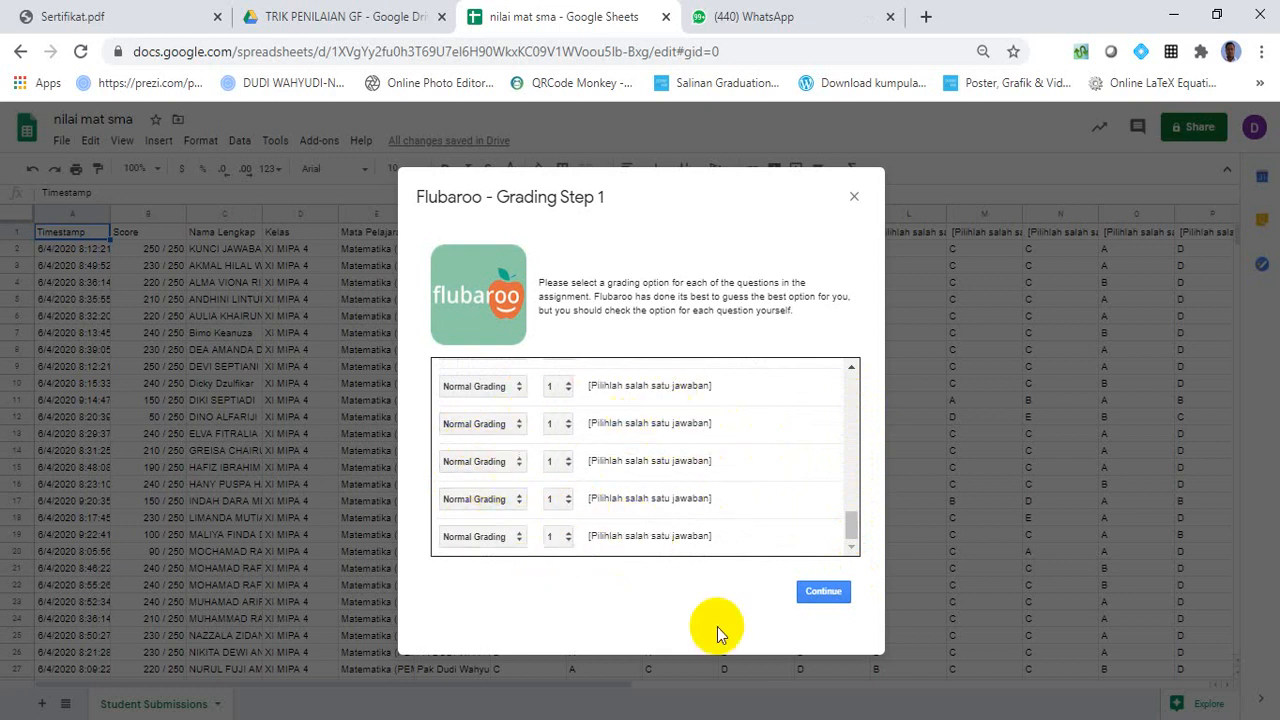
left_click(821, 600)
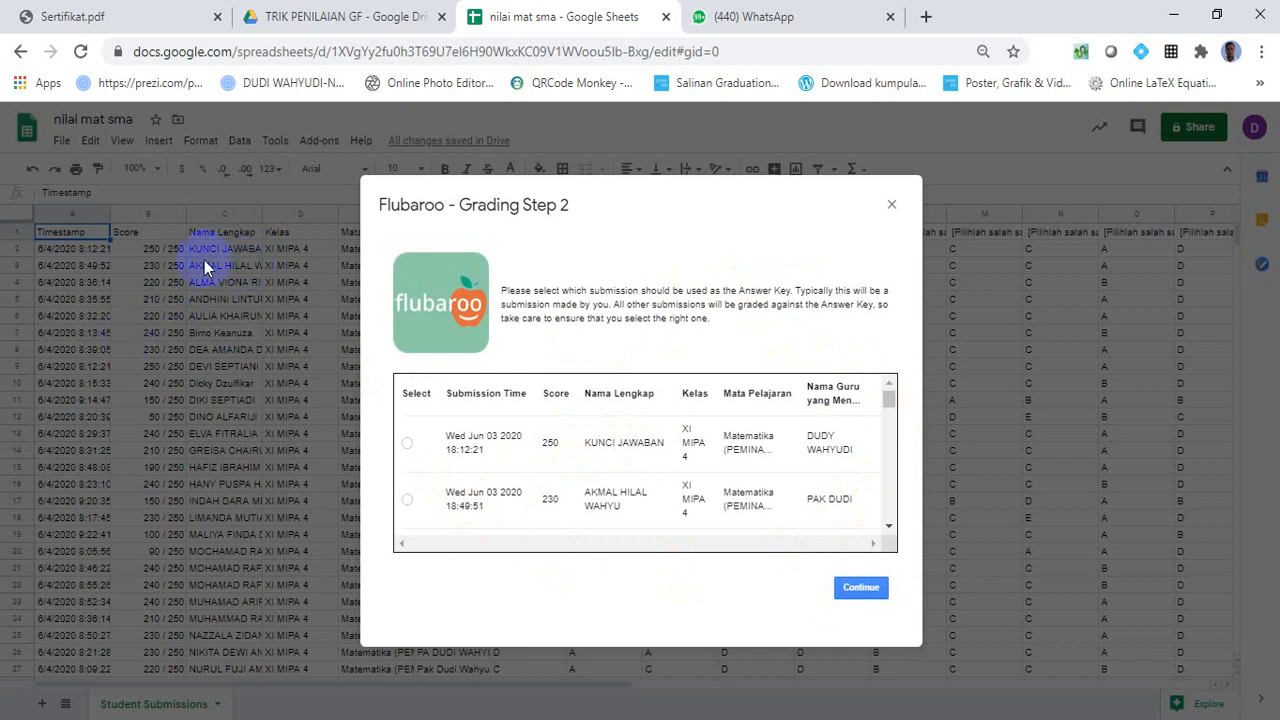
Use the KUNCI JAWABAN submission as the answer key, run the grading and dismiss the completion message.
left_click(408, 443)
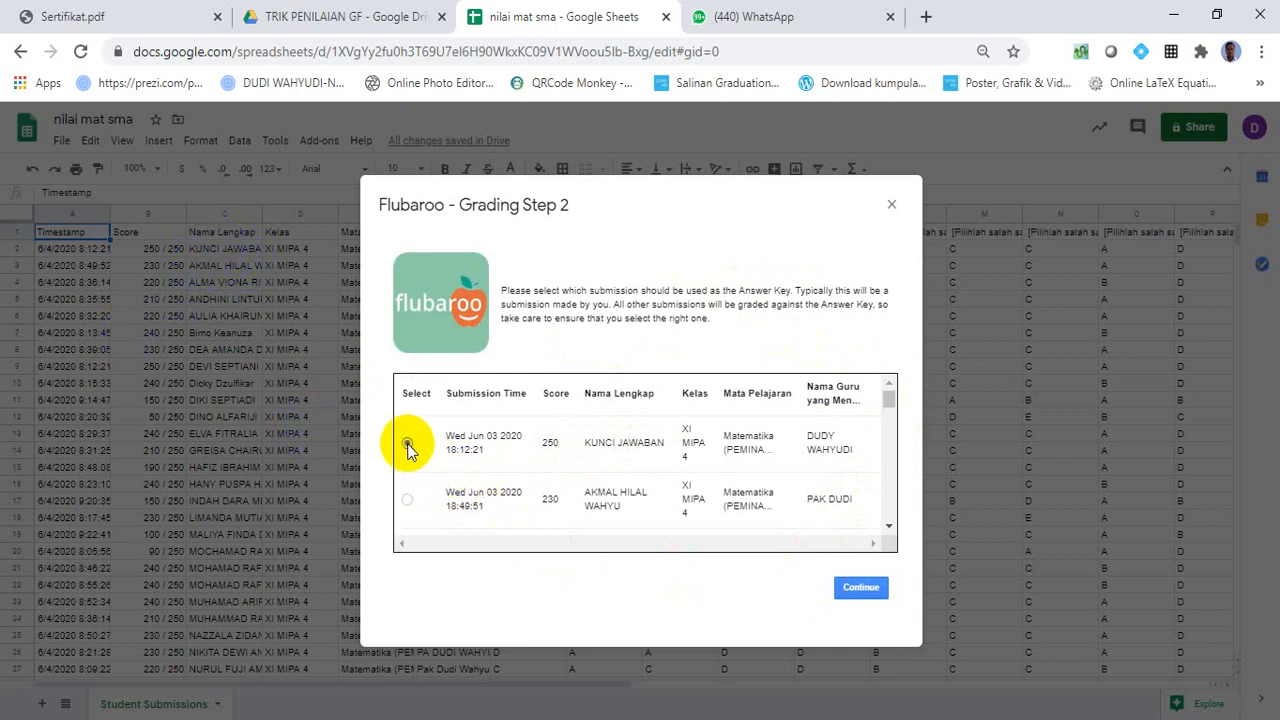
left_click(862, 592)
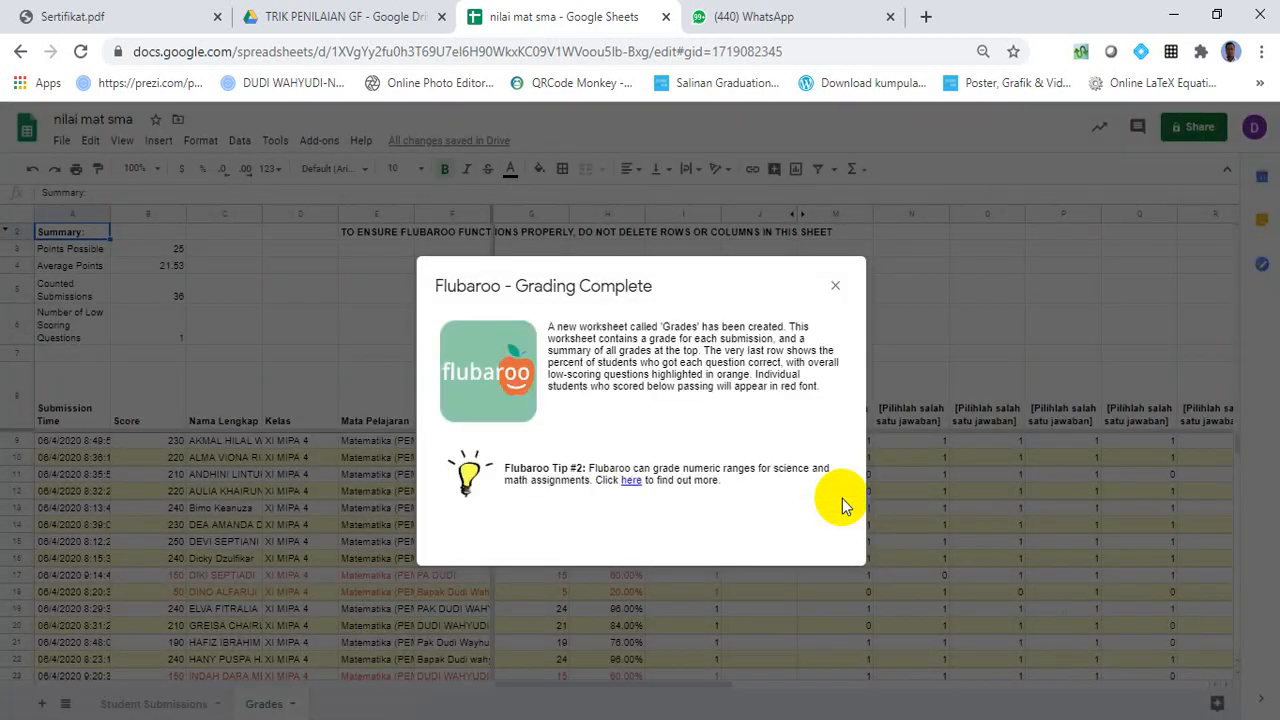
left_click(835, 285)
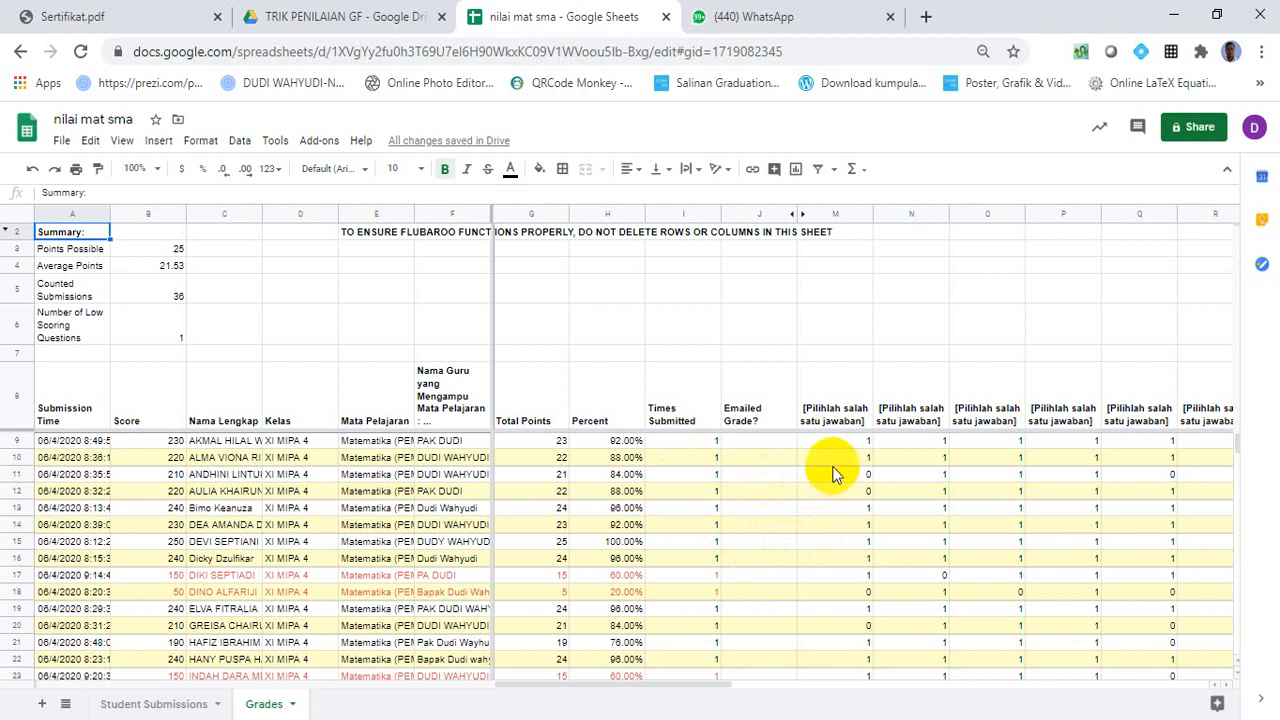
Delete the Times Submitted and Emailed Grade? columns (I and J) from the Grades sheet.
left_click(670, 212)
left_click_drag(670, 208, 748, 208)
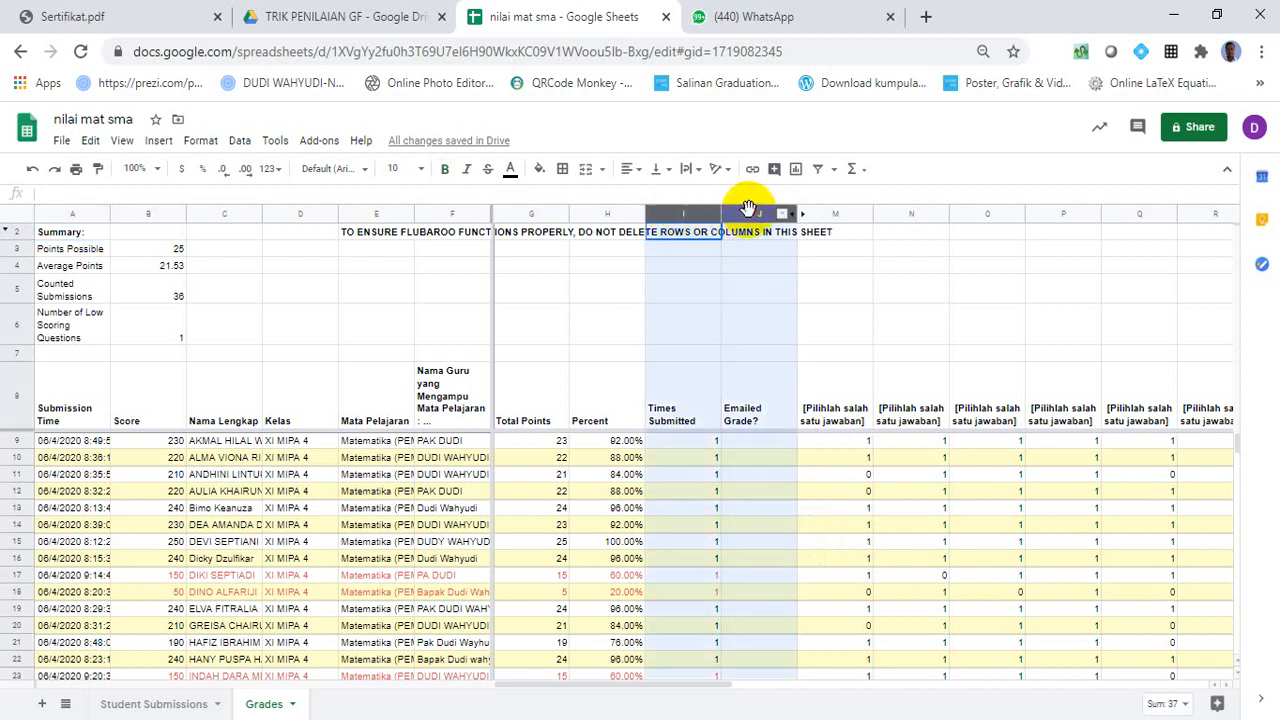
right_click(748, 208)
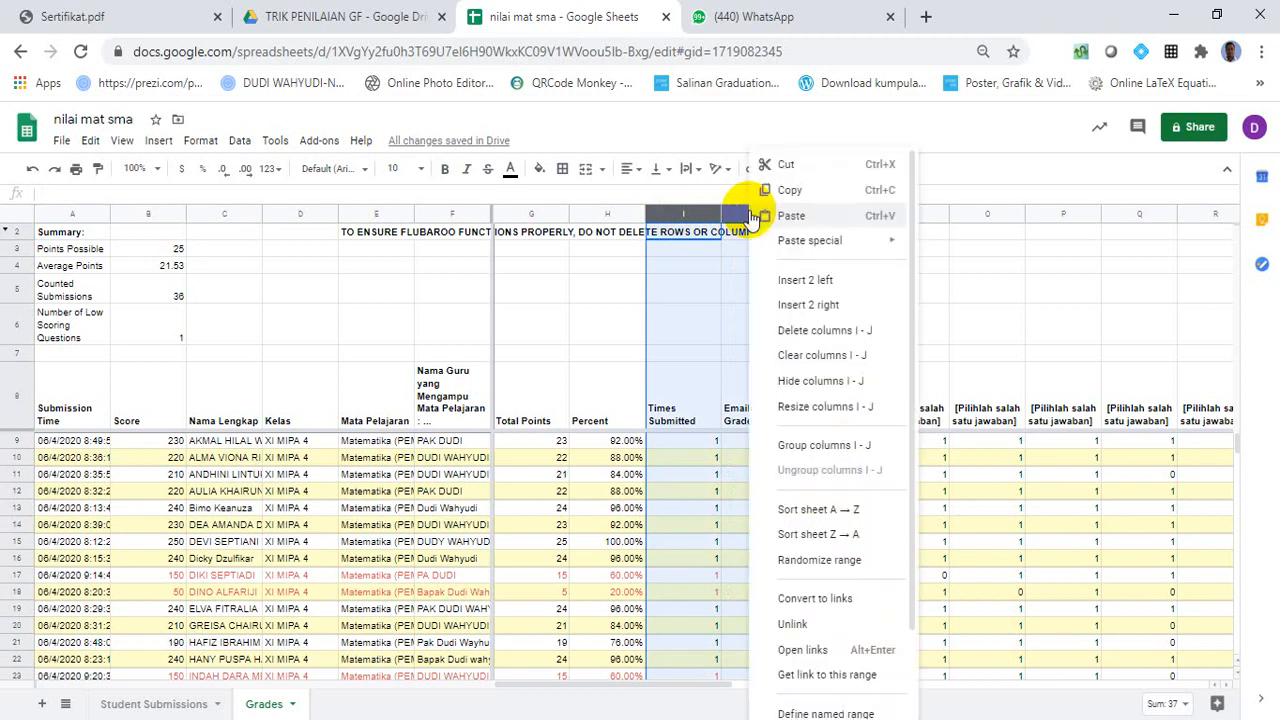
left_click(808, 332)
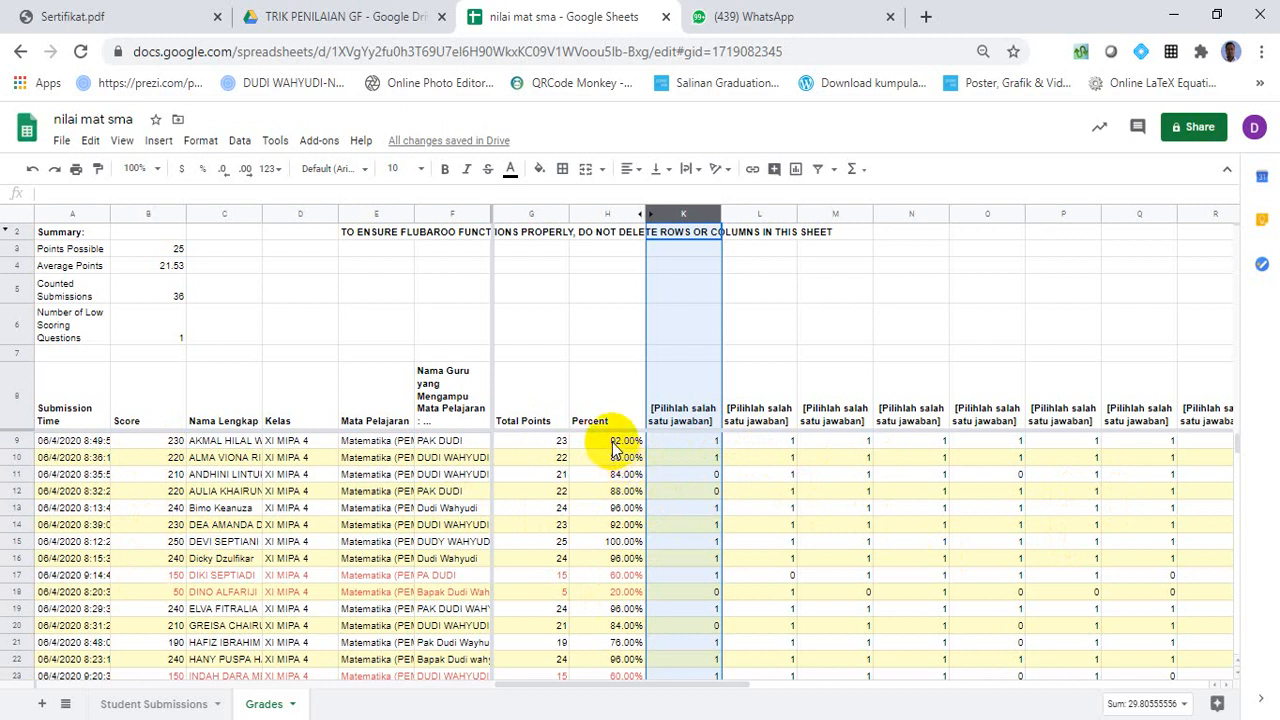
Number the question columns from 1 to 25 in row 7, starting at K7 and filling across to AI7.
left_click(831, 491)
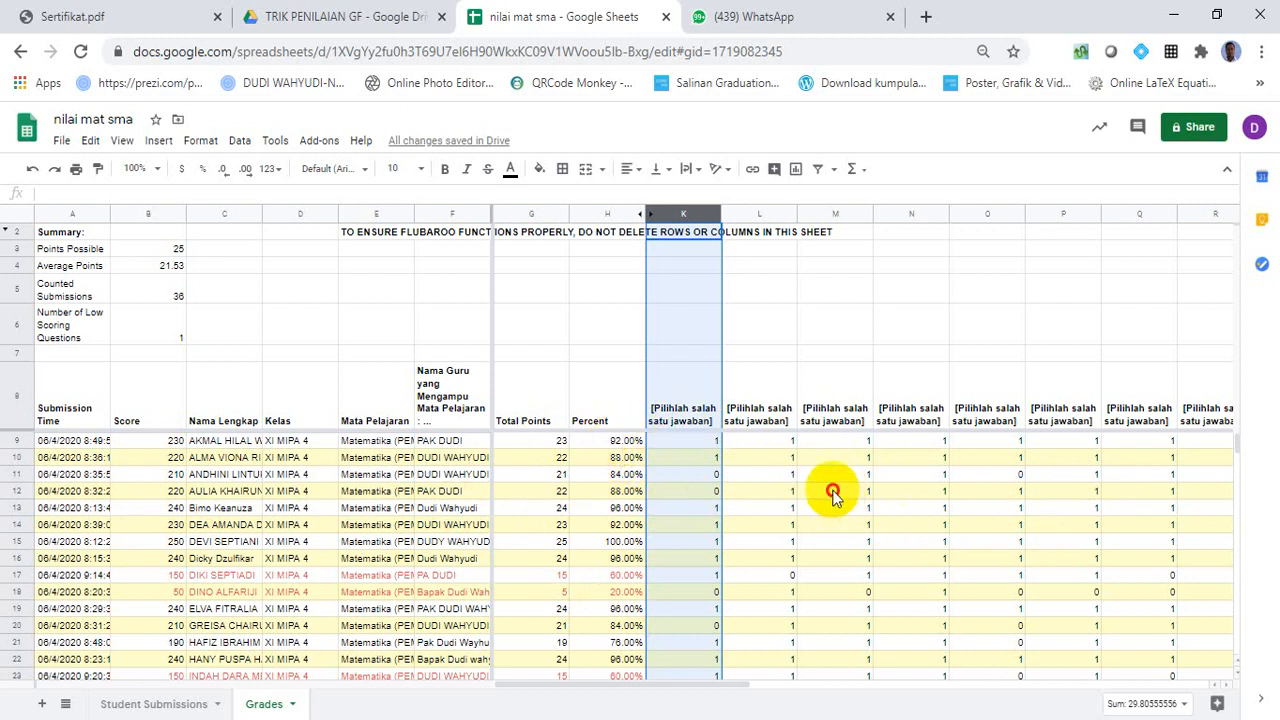
left_click(677, 355)
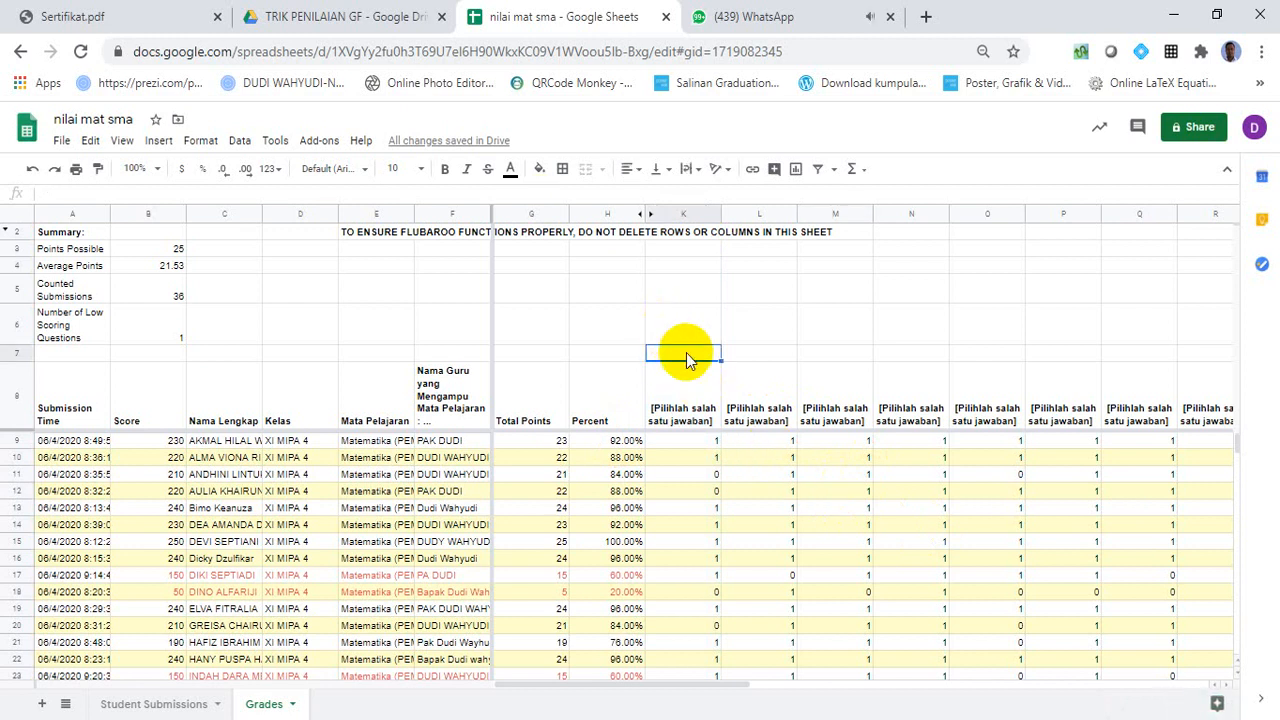
type("1")
key("Tab")
type("2")
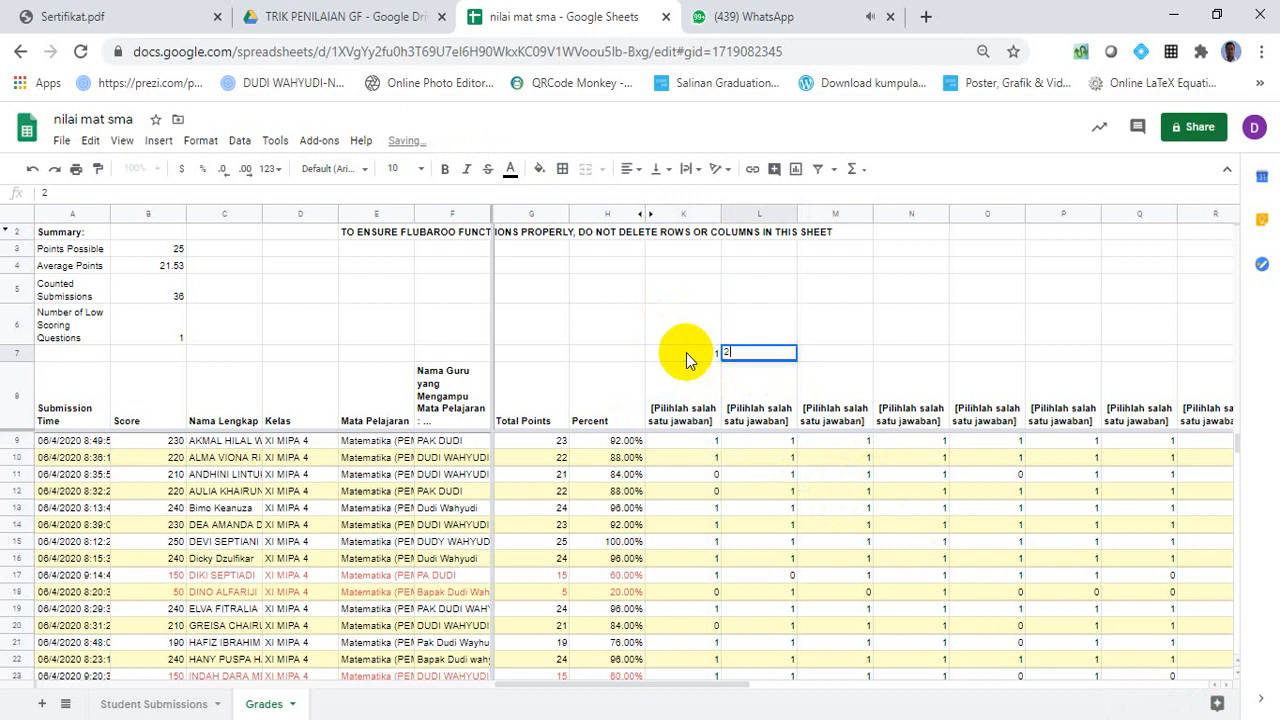
left_click_drag(686, 353, 1136, 358)
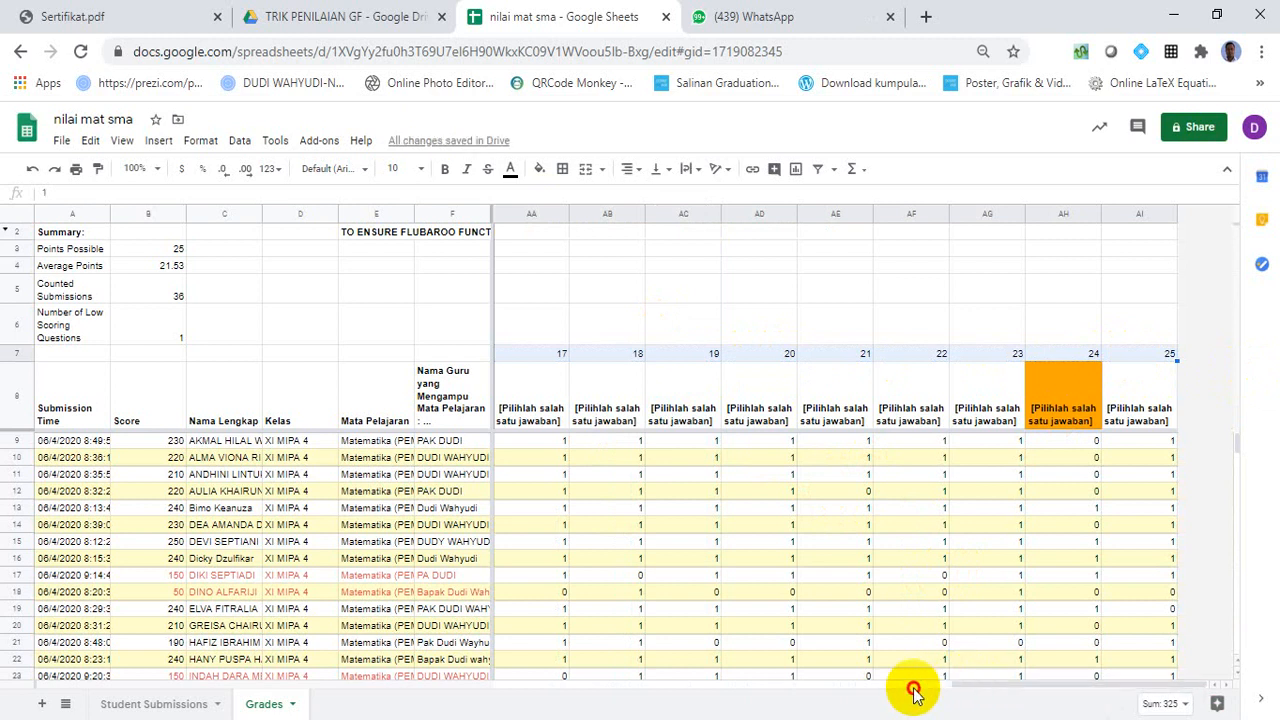
Merge cells K6 to O6 above question numbers 1 to 5.
left_click_drag(991, 689, 590, 667)
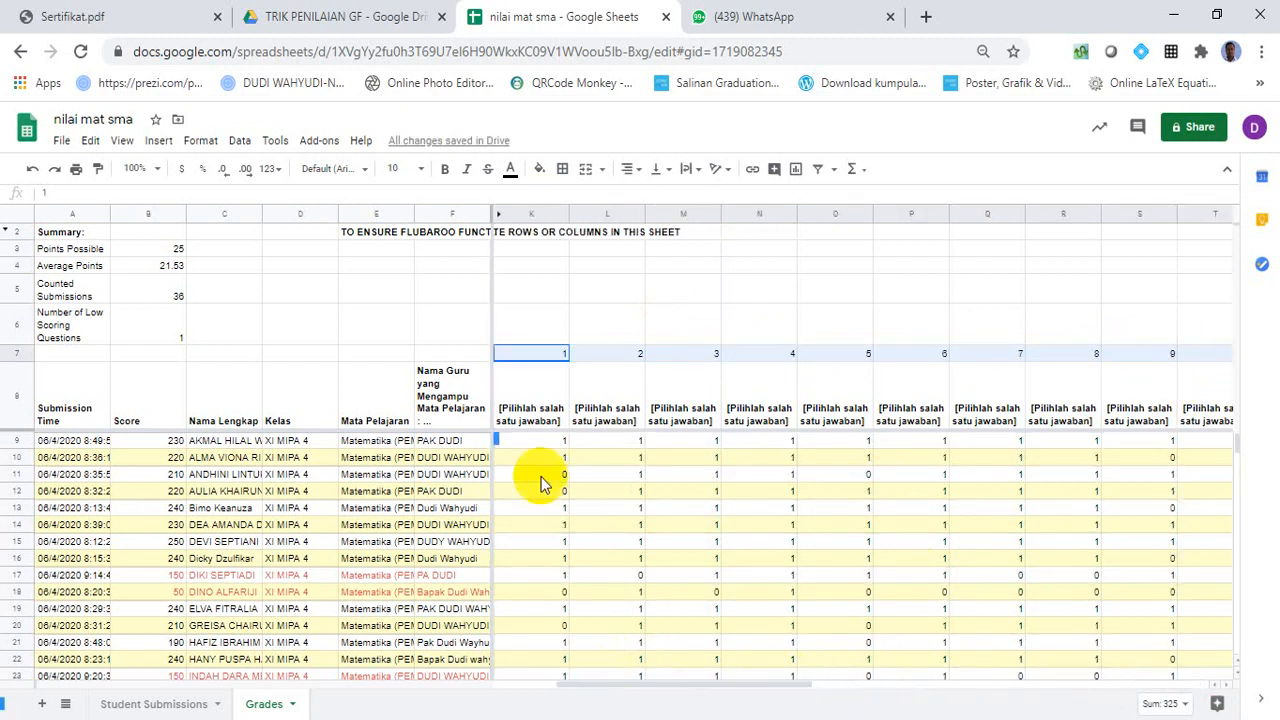
left_click(517, 336)
left_click_drag(517, 336, 876, 318)
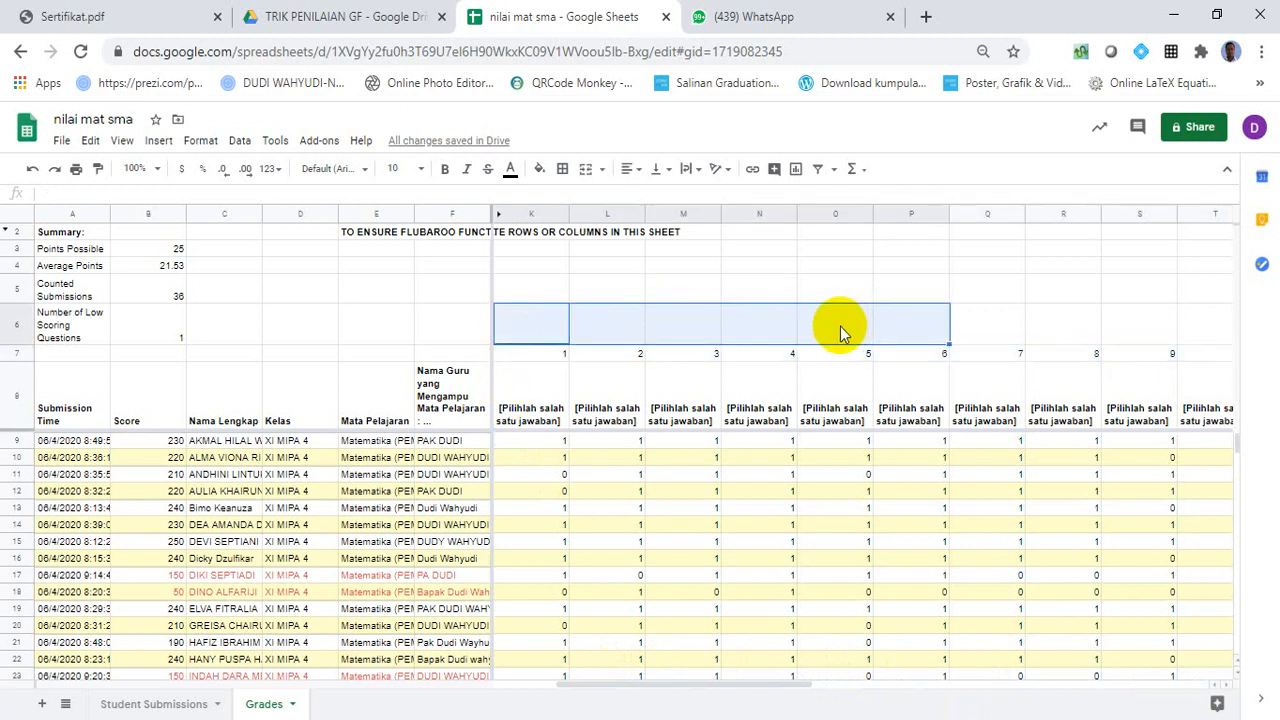
left_click_drag(523, 324, 844, 327)
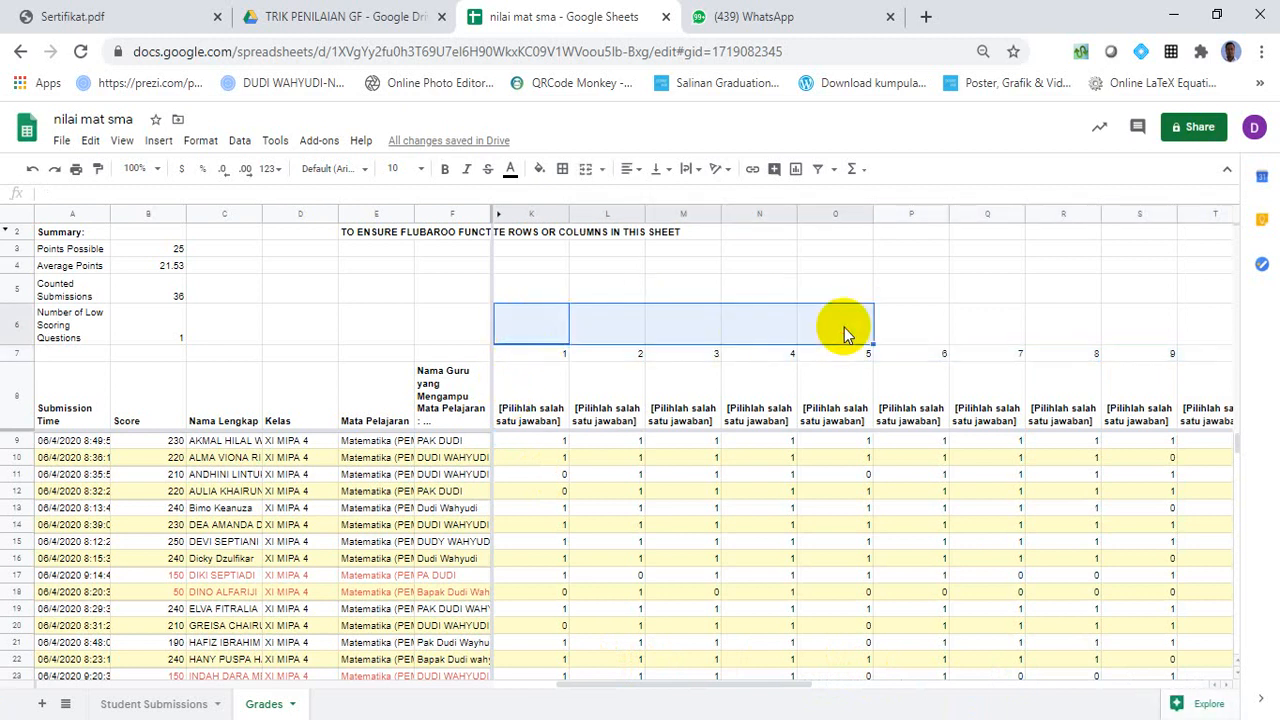
right_click(844, 327)
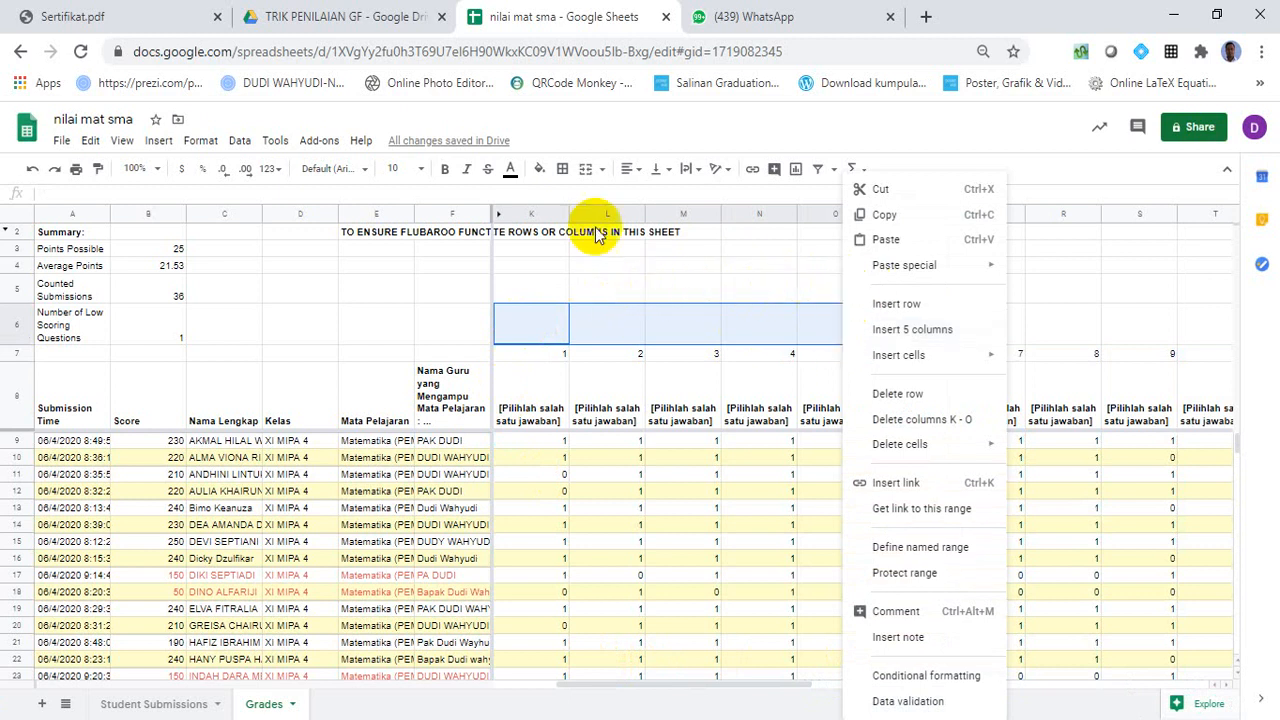
left_click(586, 172)
left_click(586, 172)
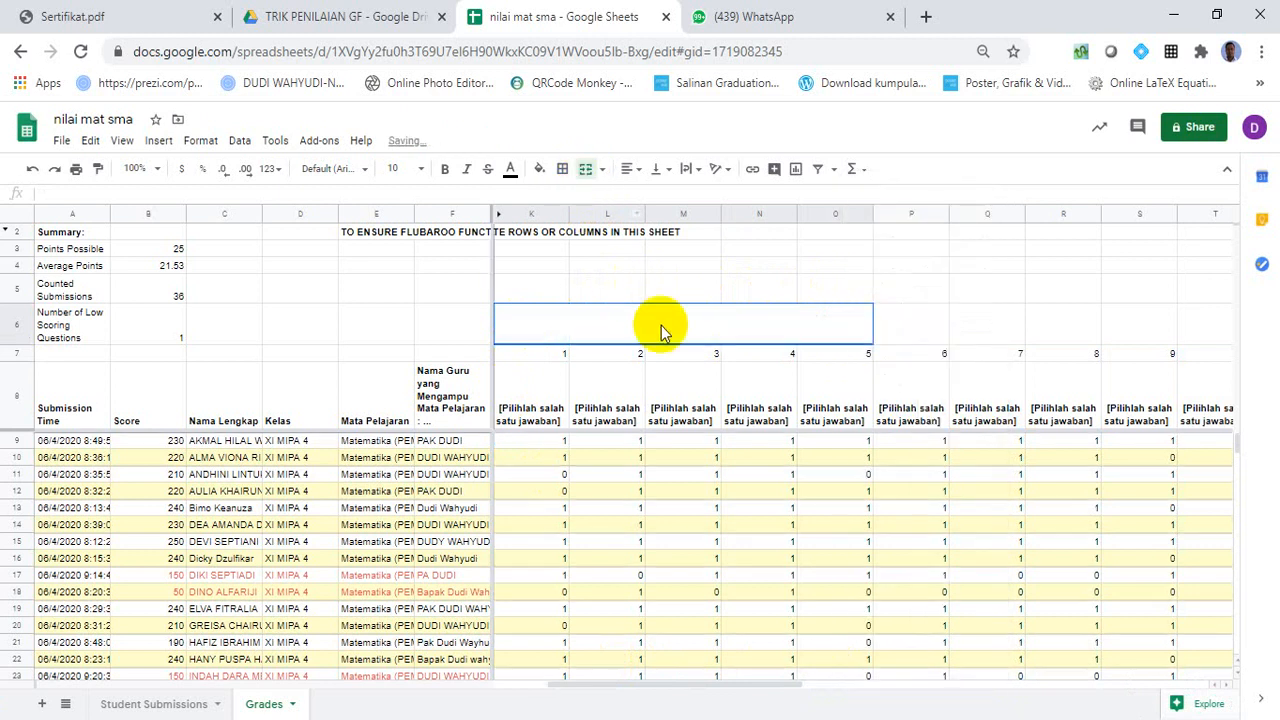
Label the merged cell above questions 1 to 5 as KD1 and center the text horizontally.
type("K")
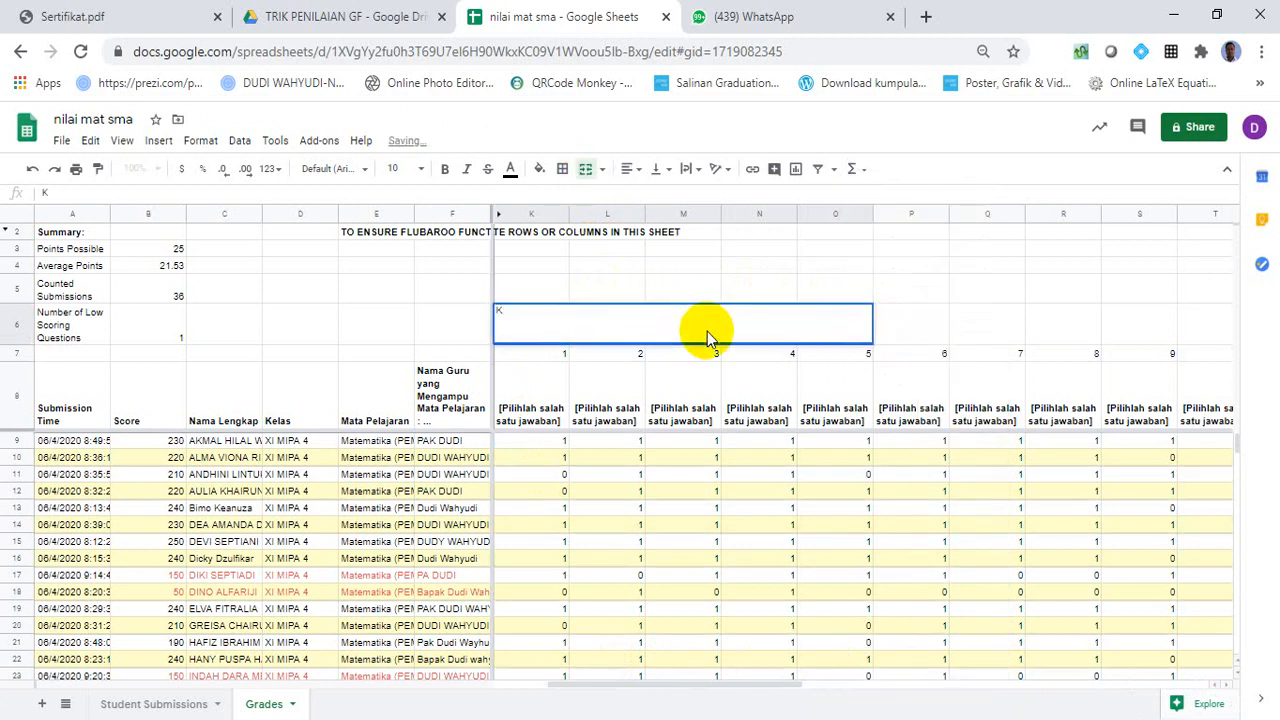
type("D1")
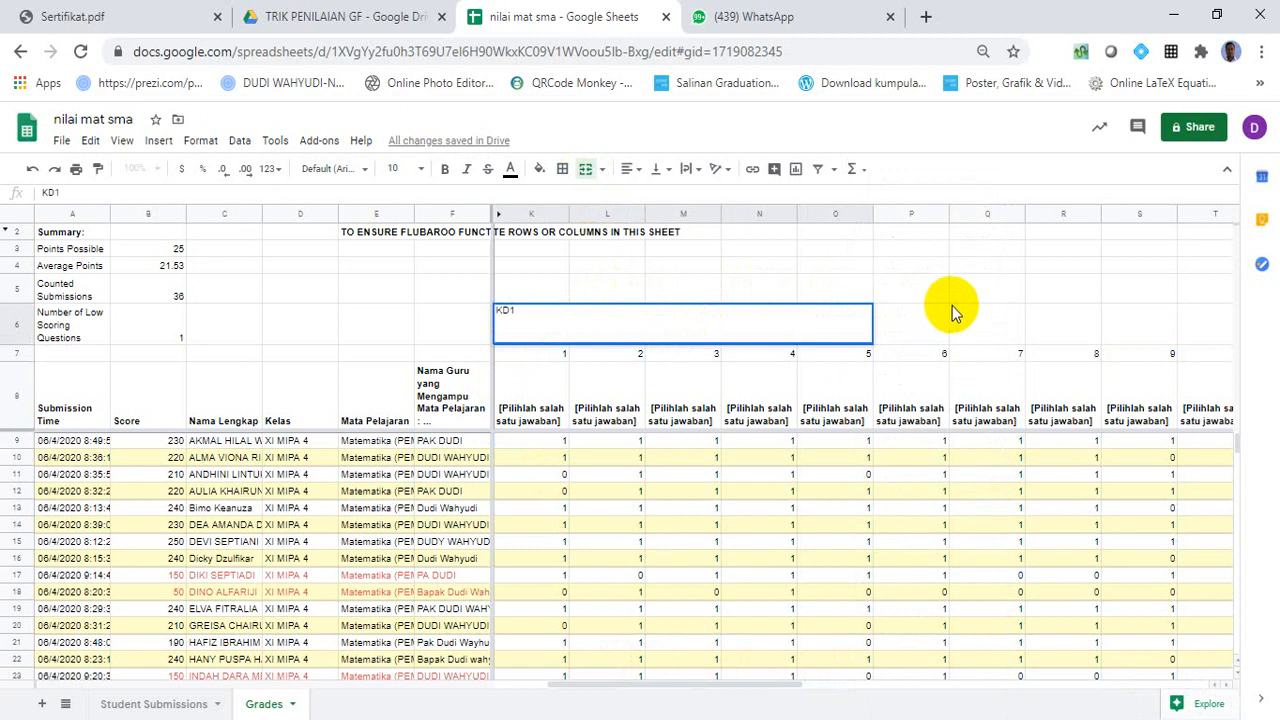
left_click(952, 305)
left_click(758, 329)
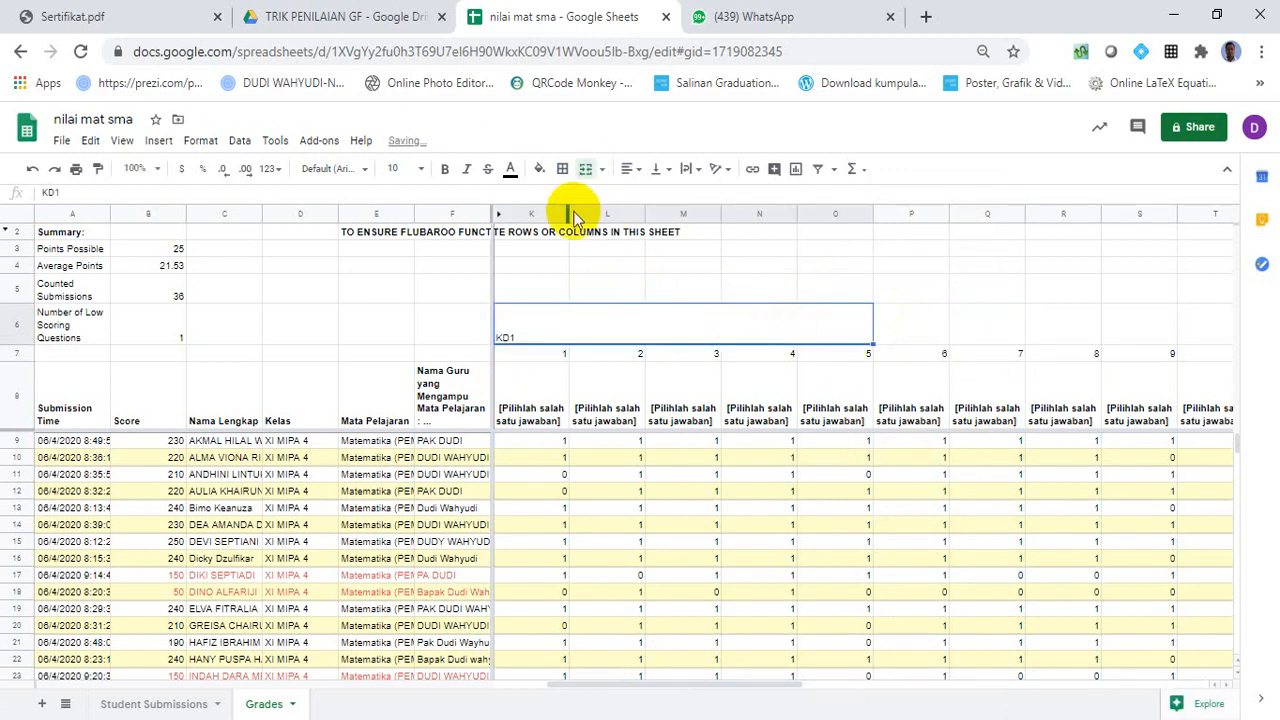
left_click(630, 169)
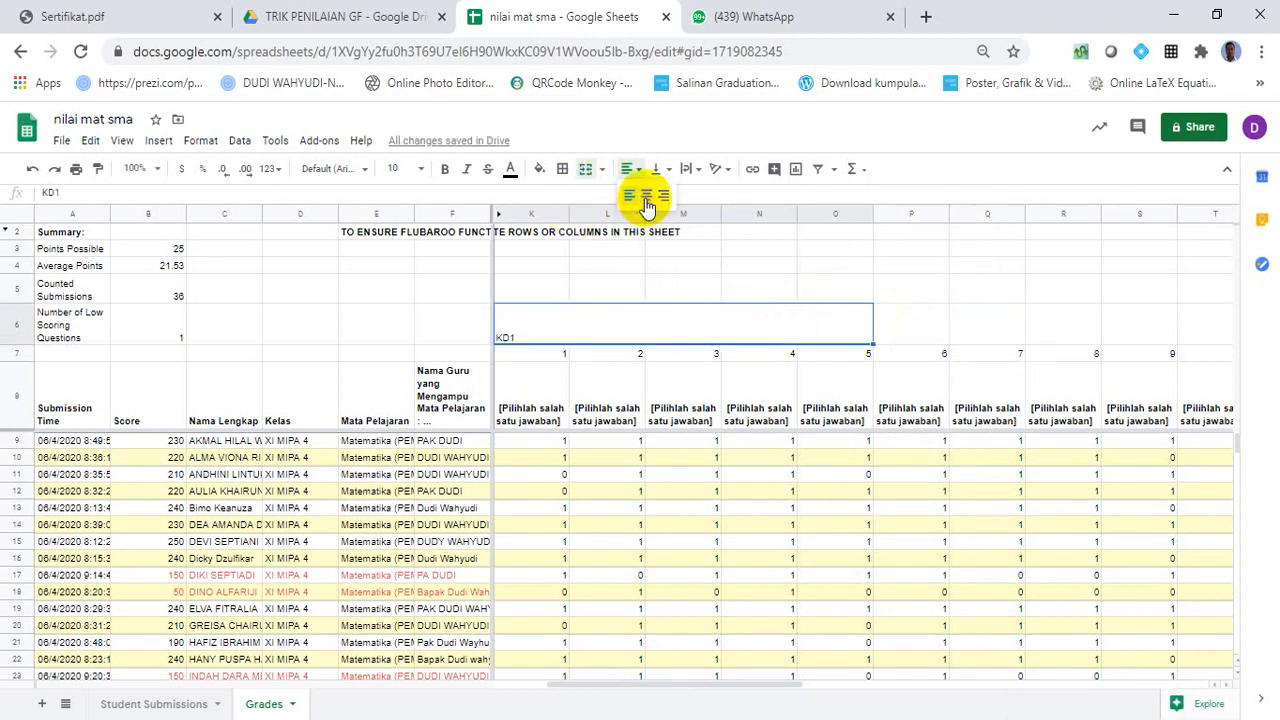
left_click(646, 197)
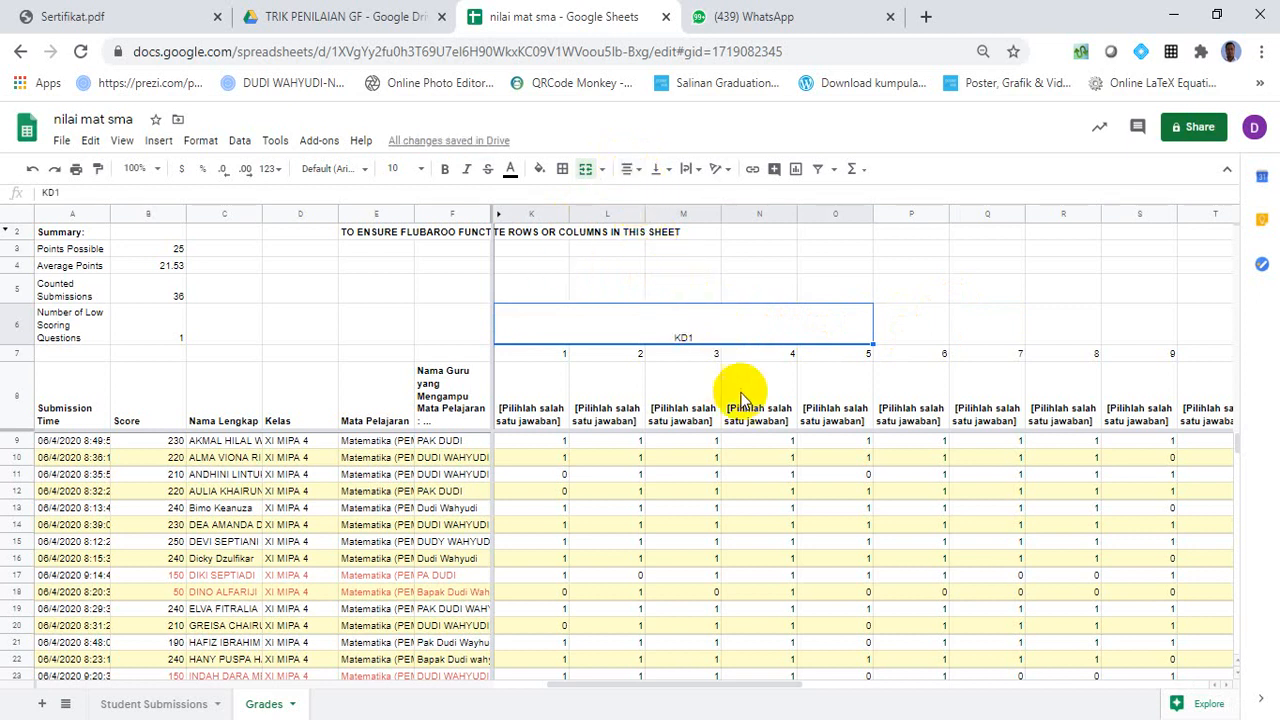
Copy the merged KD1 heading to the block above questions 6 to 10 and change its text to KD2.
key("ctrl+c")
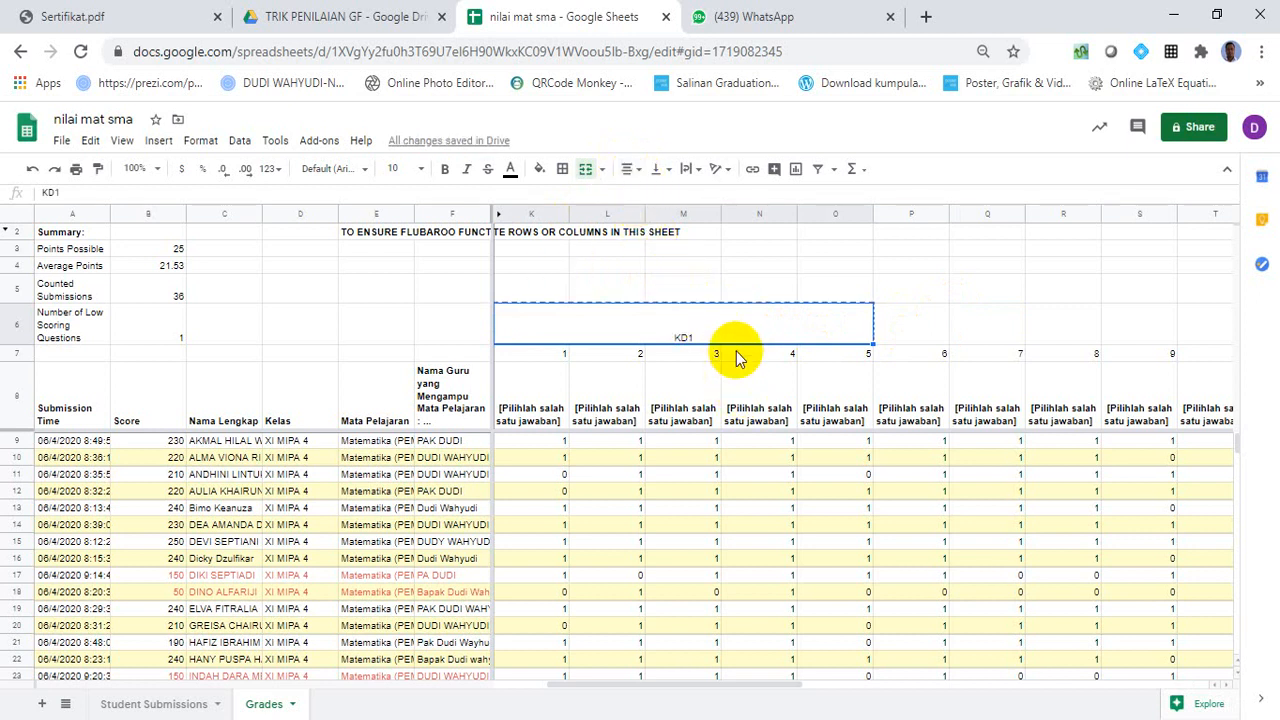
key("Right")
key("ctrl+v")
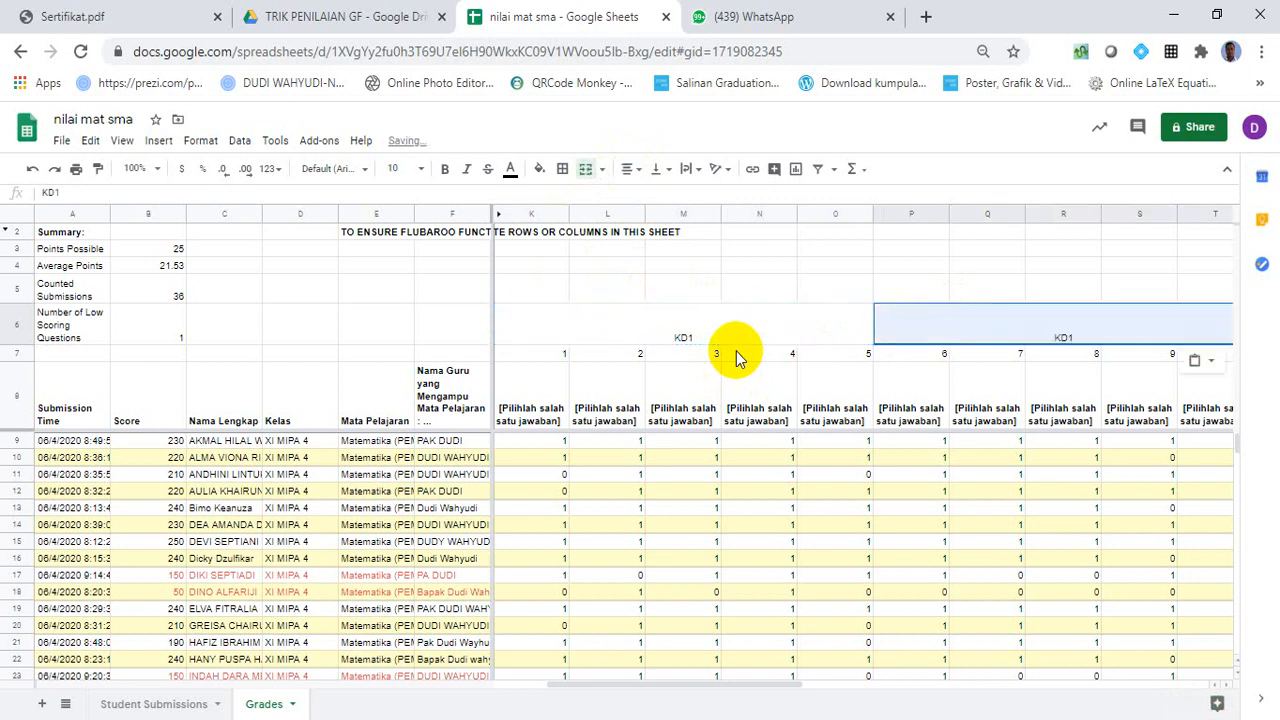
double_click(1093, 338)
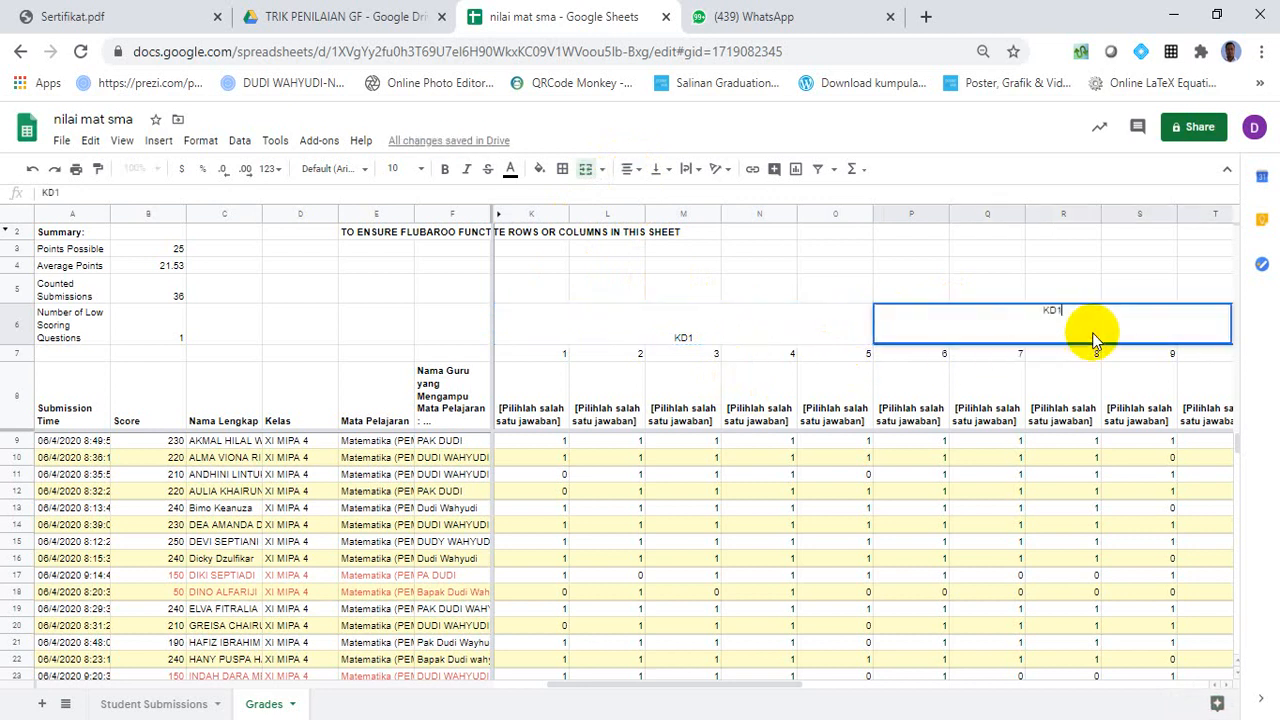
key("BackSpace")
type("2")
left_click(1060, 290)
Copy the merged KD2 heading to the block above questions 11 to 15 and change its text to KD3.
key("Right")
key("Right")
key("Right")
key("Right")
key("Right")
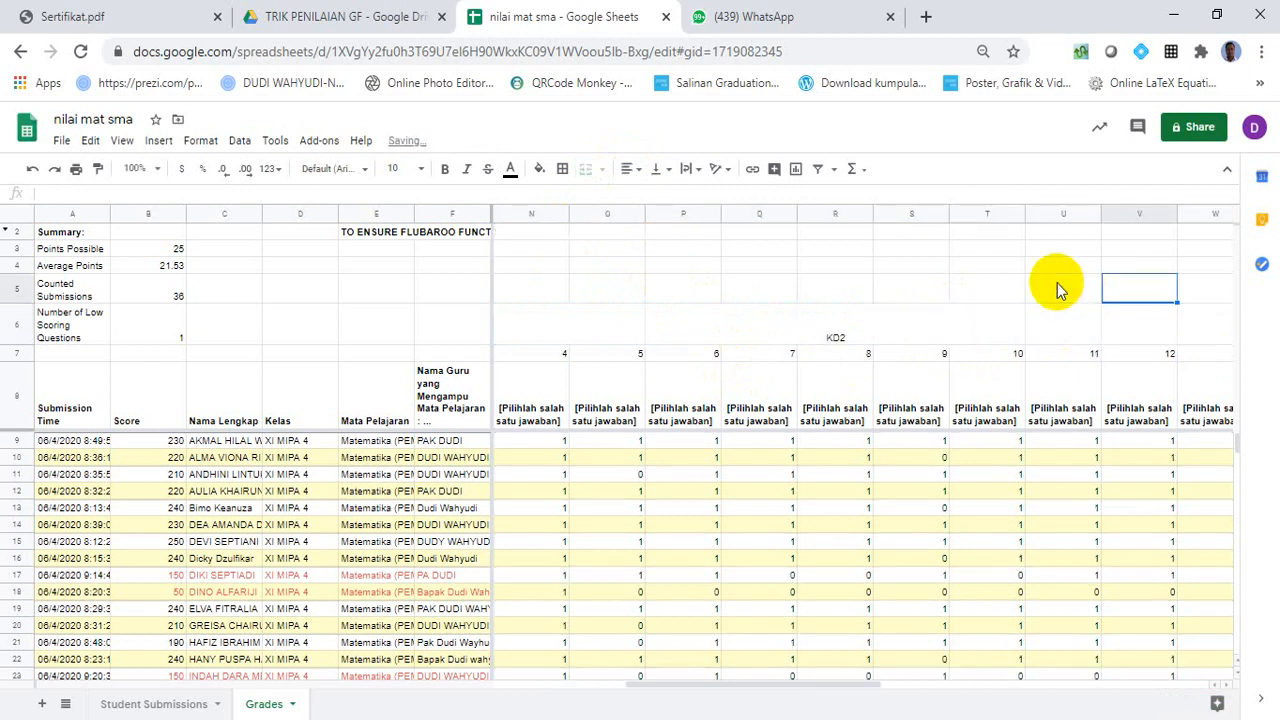
left_click(851, 323)
key("ctrl+c")
key("Right")
key("ctrl+v")
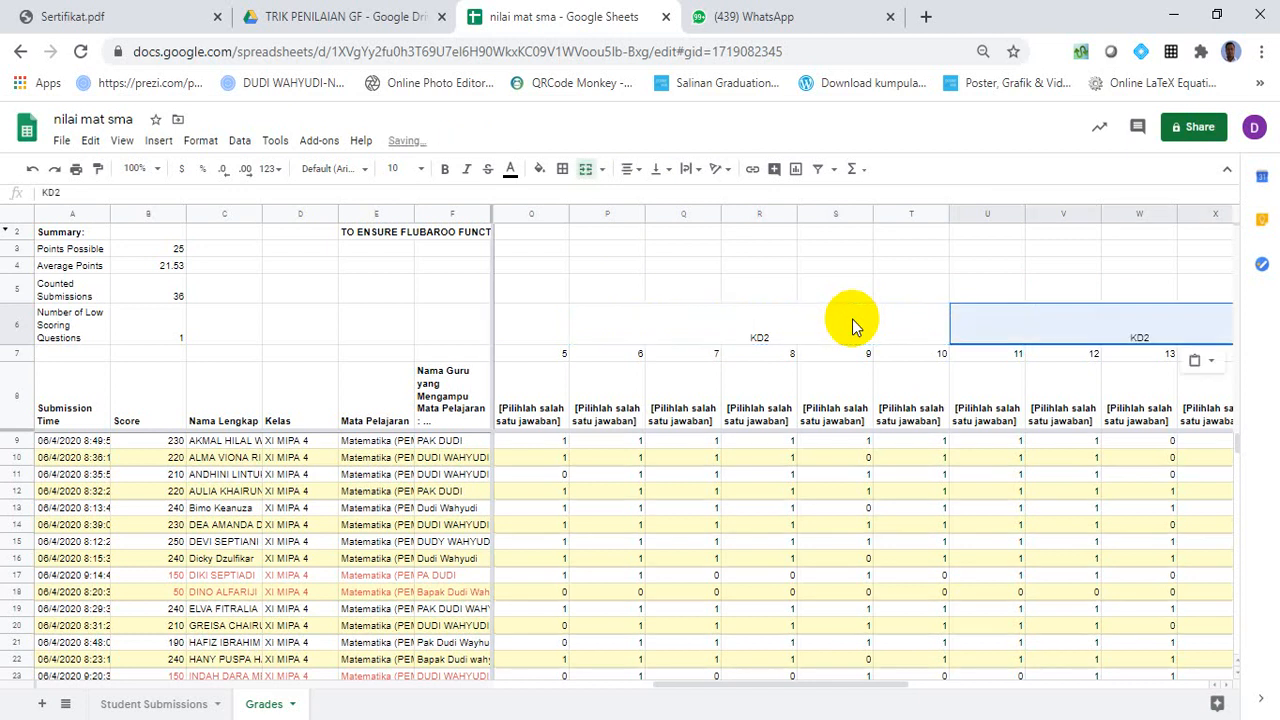
double_click(1150, 342)
key("BackSpace")
type("3")
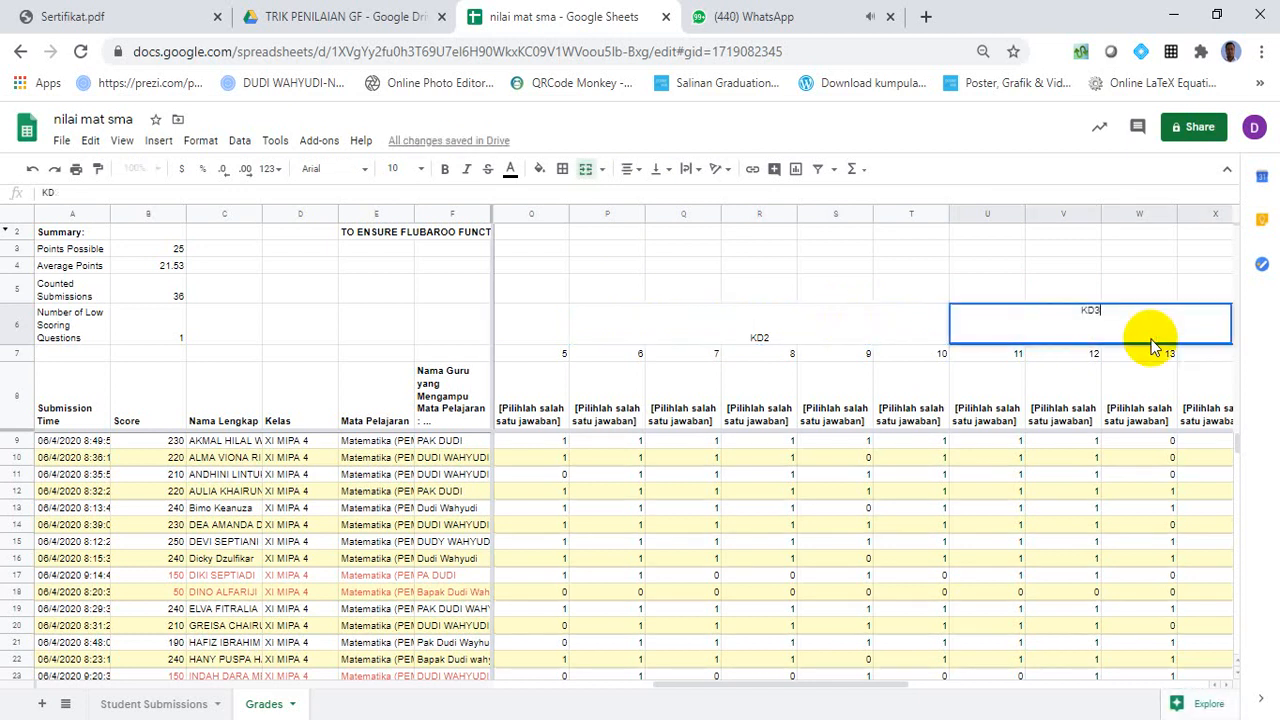
key("Return")
Copy the merged KD3 heading to the block above questions 16 to 20 and change its text to KD4.
key("Right")
key("Right")
key("Right")
key("Right")
key("Right")
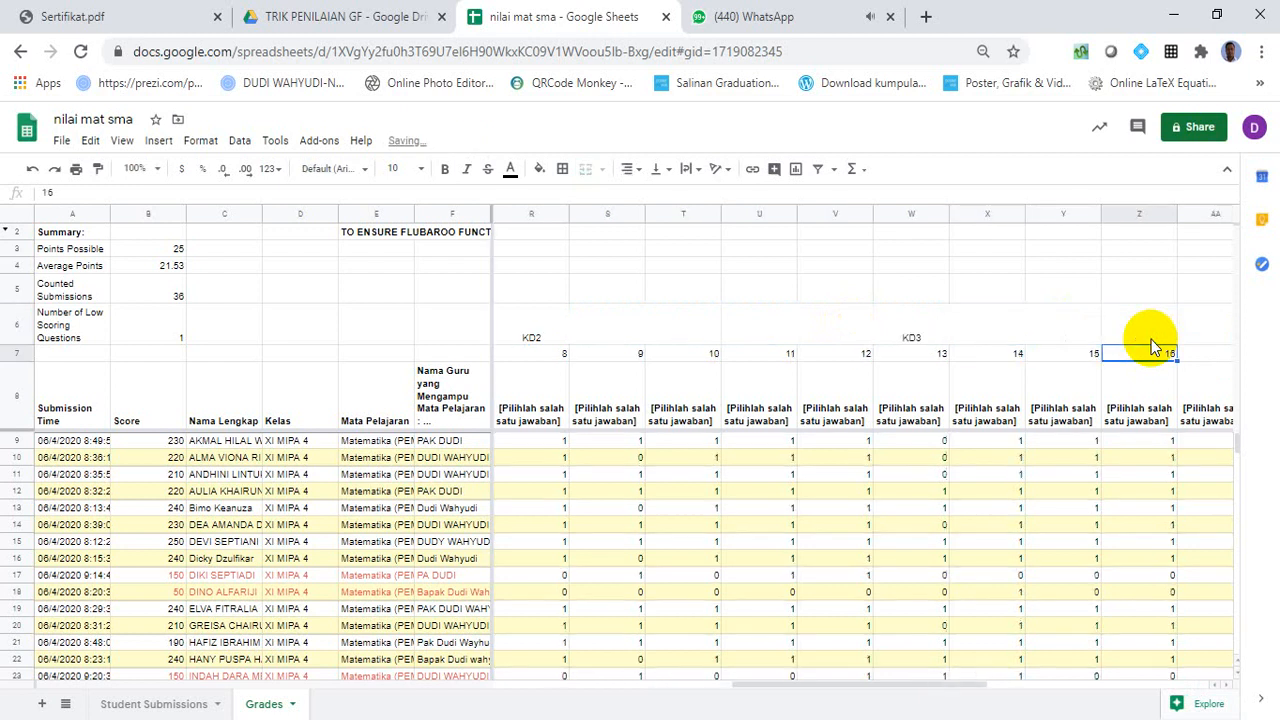
left_click(1044, 332)
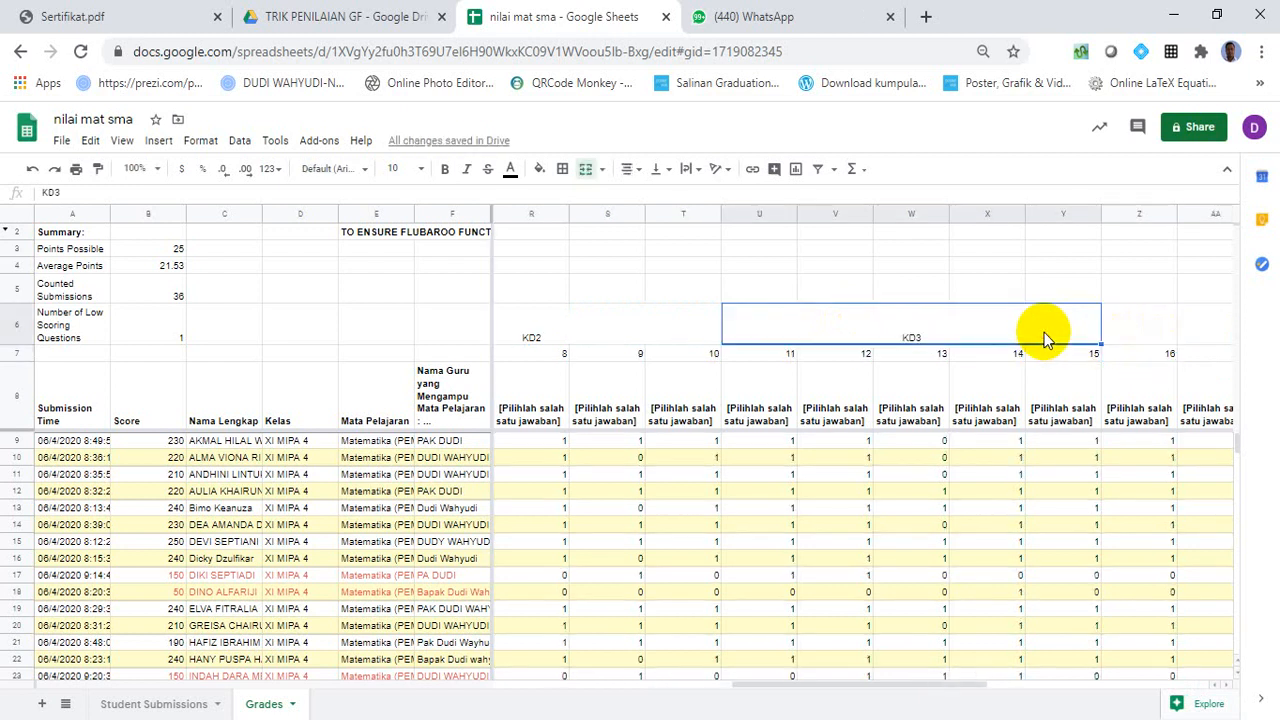
key("ctrl+c")
key("Right")
key("ctrl+v")
key("Right")
key("Right")
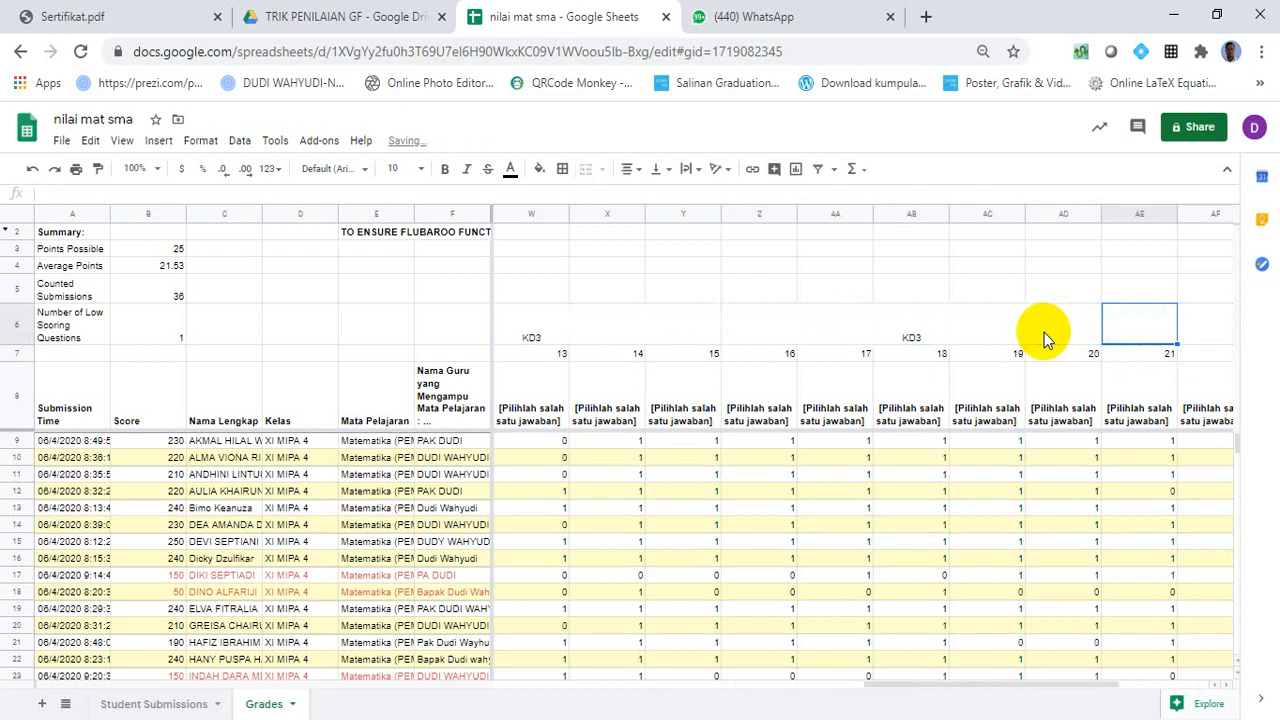
left_click(950, 334)
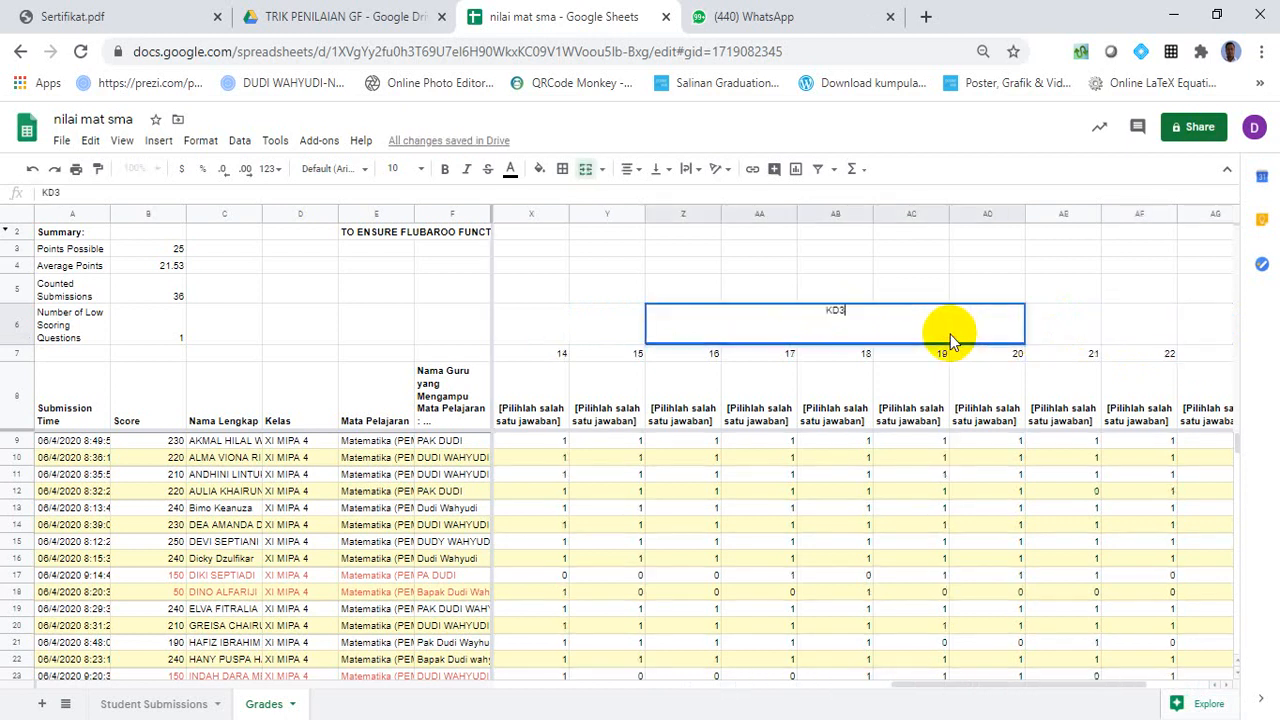
double_click(950, 334)
key("BackSpace")
type("4")
key("Return")
Copy the merged KD4 heading to the block above questions 21 to 25 and change its text to KD5.
key("Up")
key("ctrl+c")
key("Right")
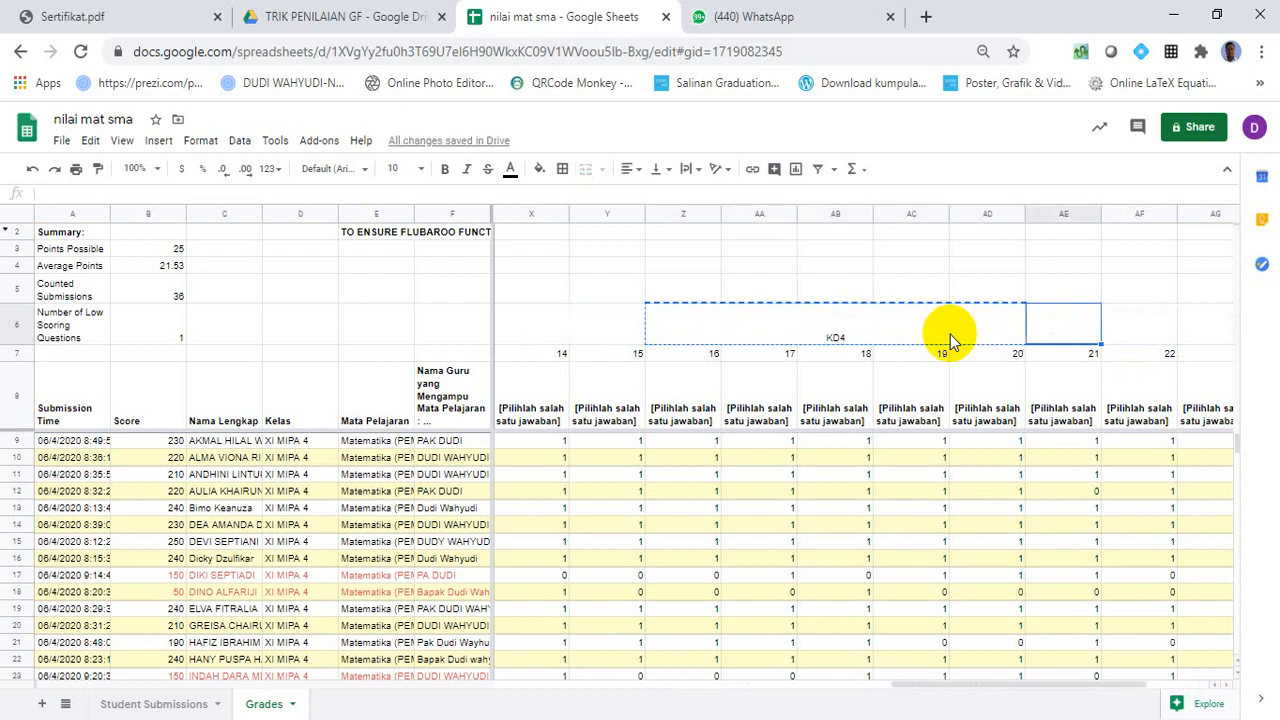
key("ctrl+v")
scroll(950, 334, "right", 3)
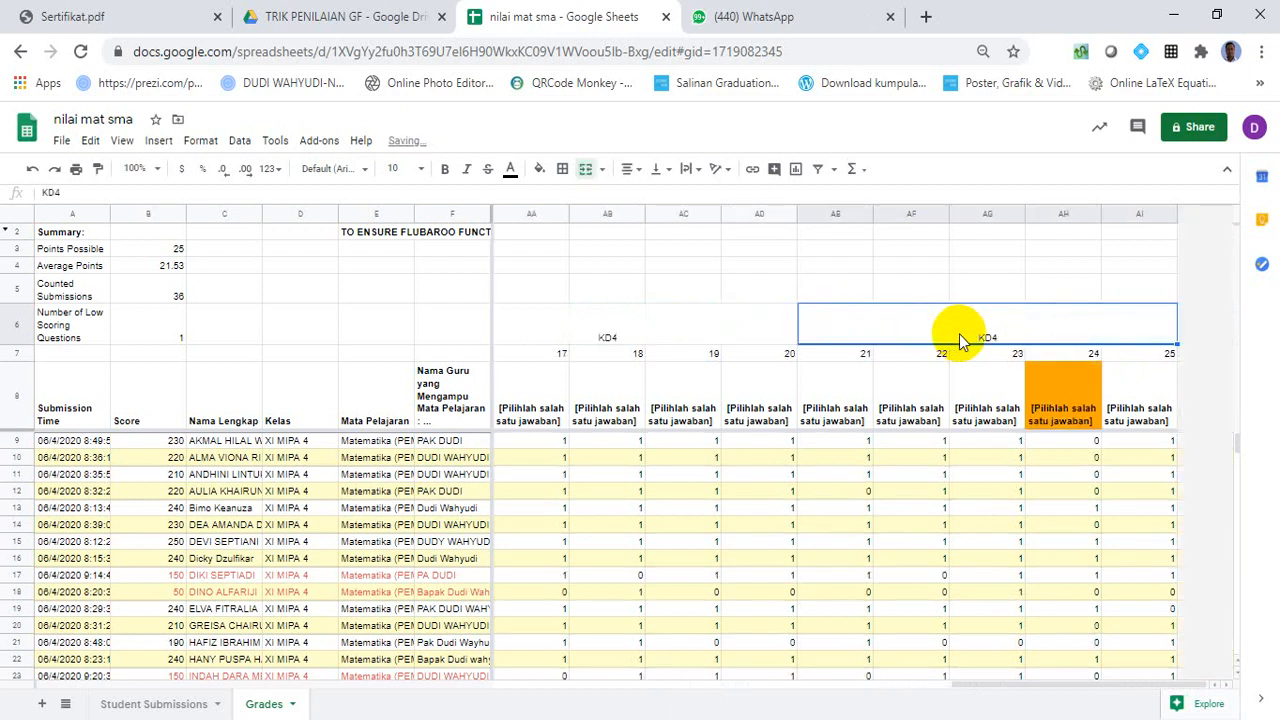
double_click(1005, 338)
key("BackSpace")
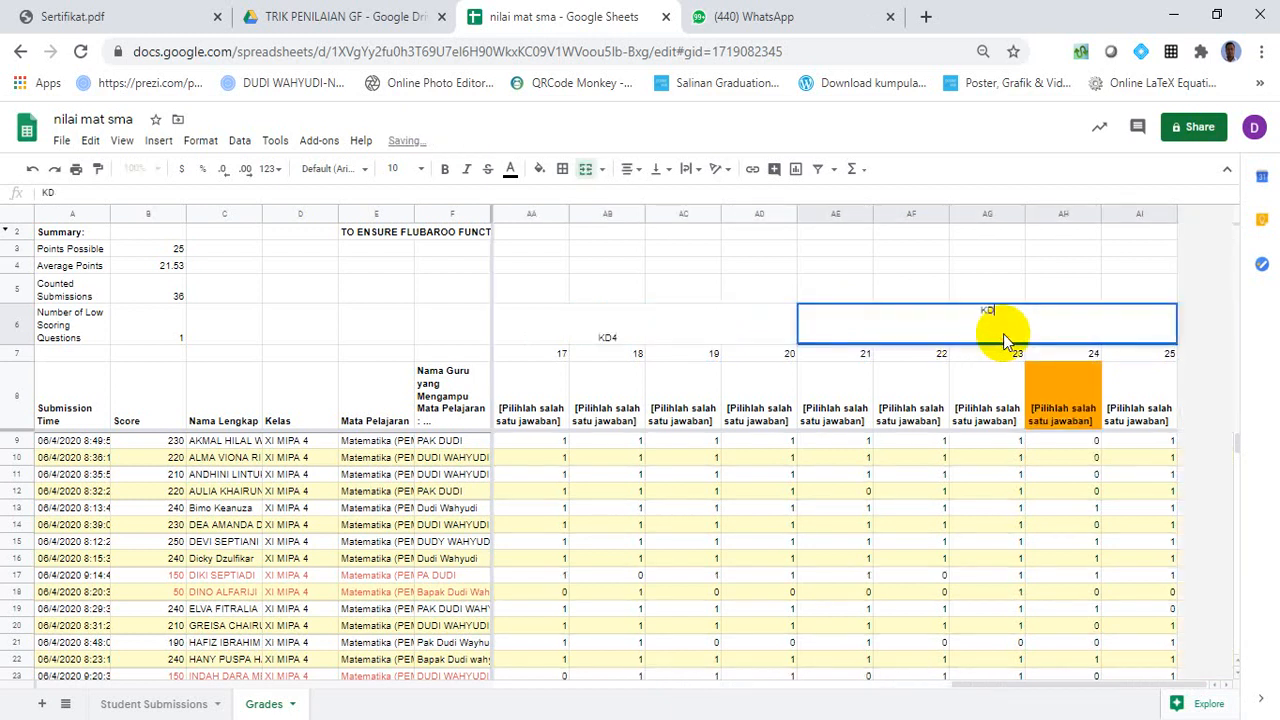
type("5")
left_click(650, 334)
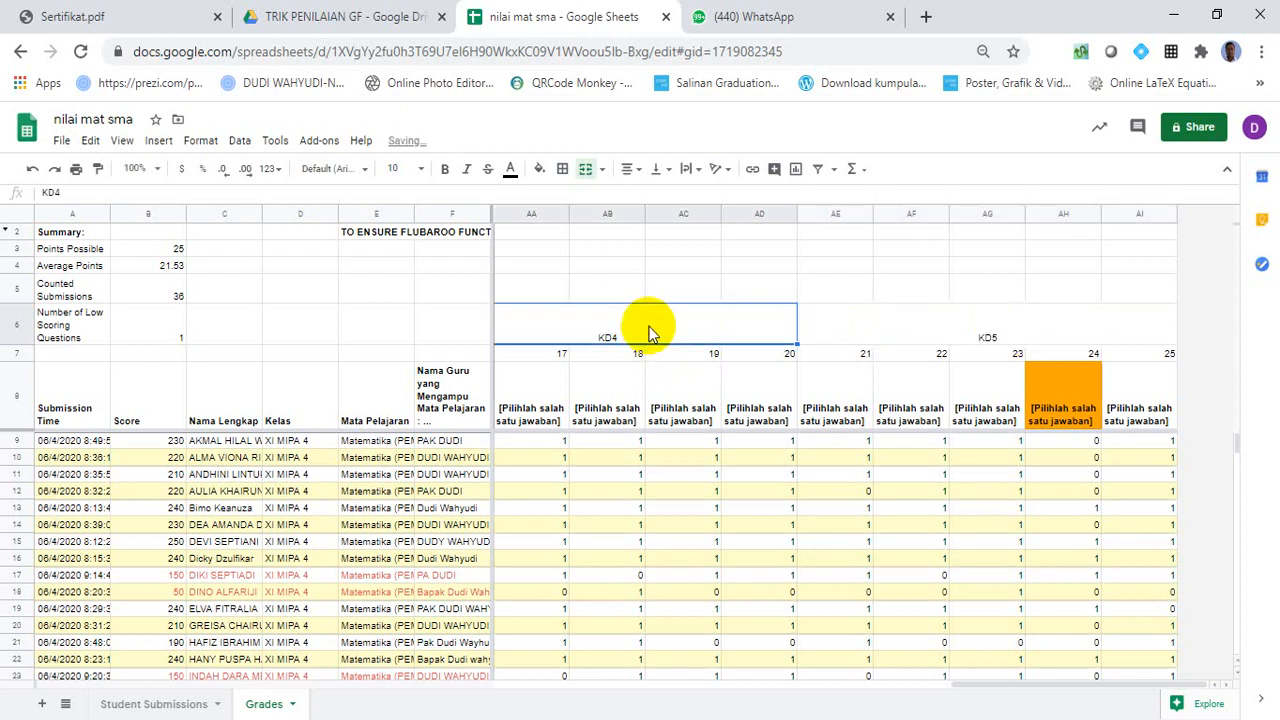
Insert an empty column to the left of column P, between questions 5 and 6.
key("Left")
key("Left")
key("Left")
key("Left")
key("Left")
key("Right")
key("Right")
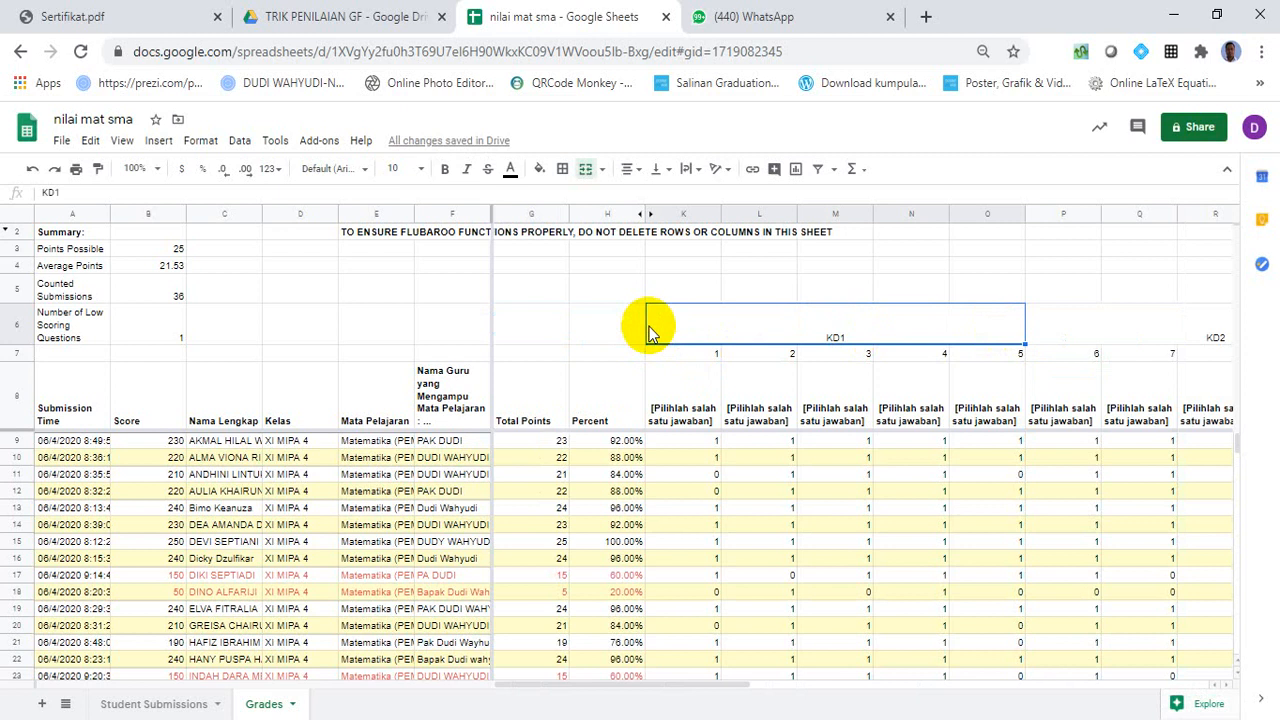
left_click(1043, 214)
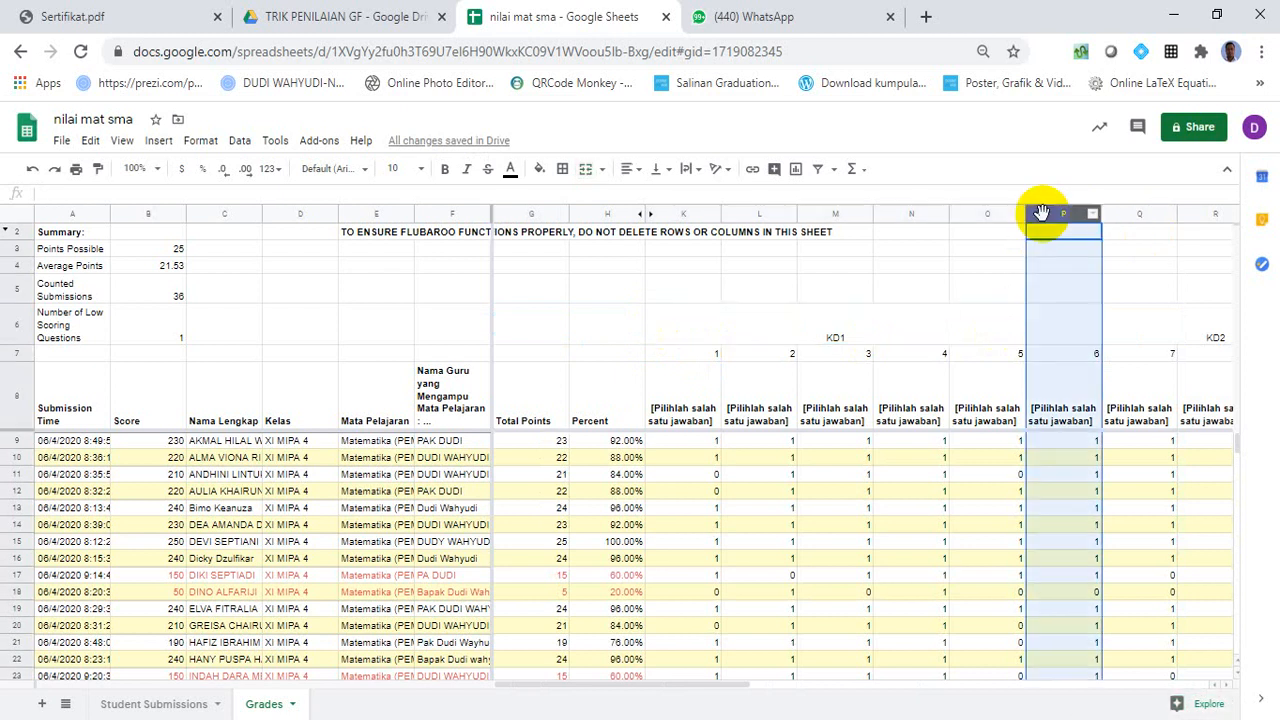
right_click(1041, 213)
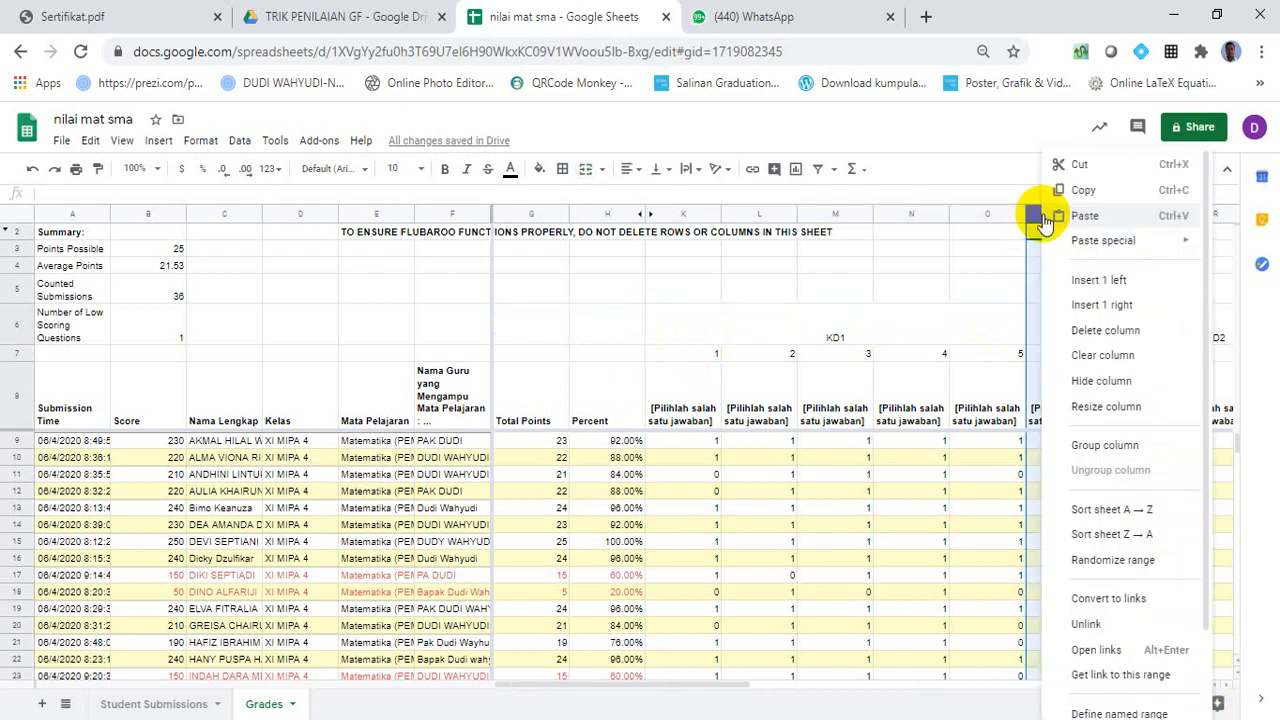
left_click(1079, 285)
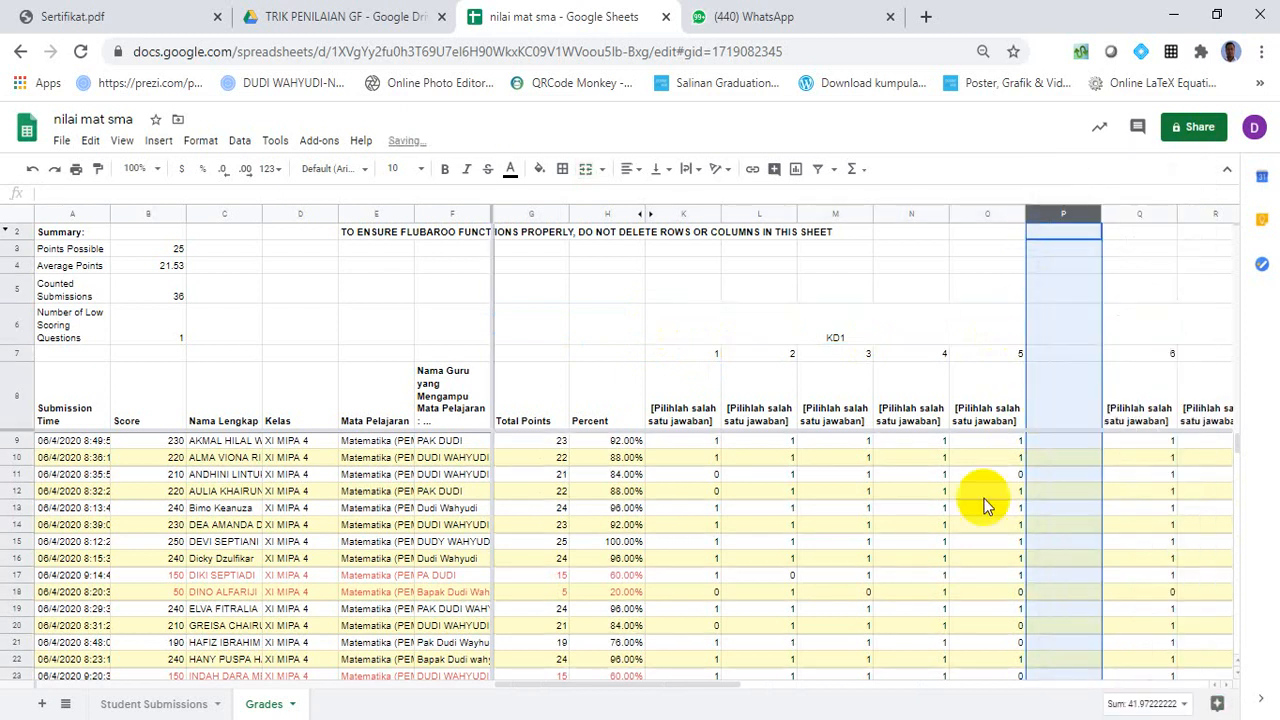
Enter the heading NILAI KD1 in cell P6 of the new column.
left_click(1052, 335)
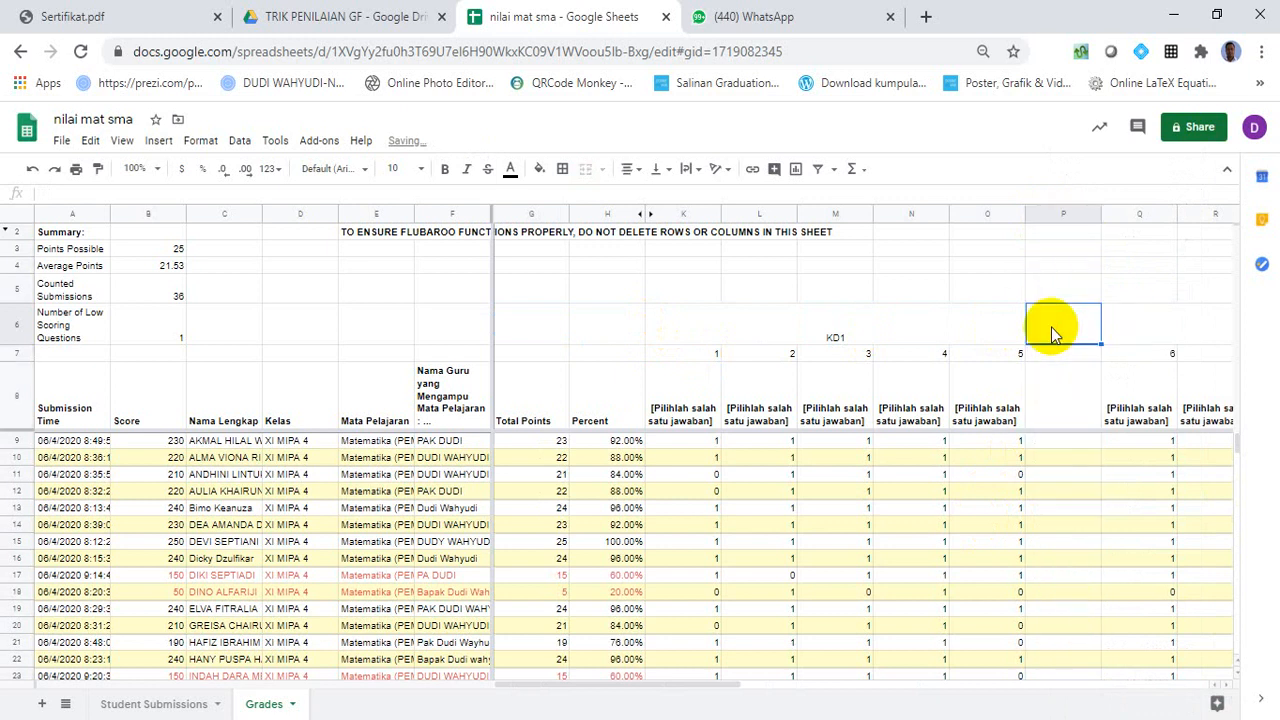
type("NILAI K")
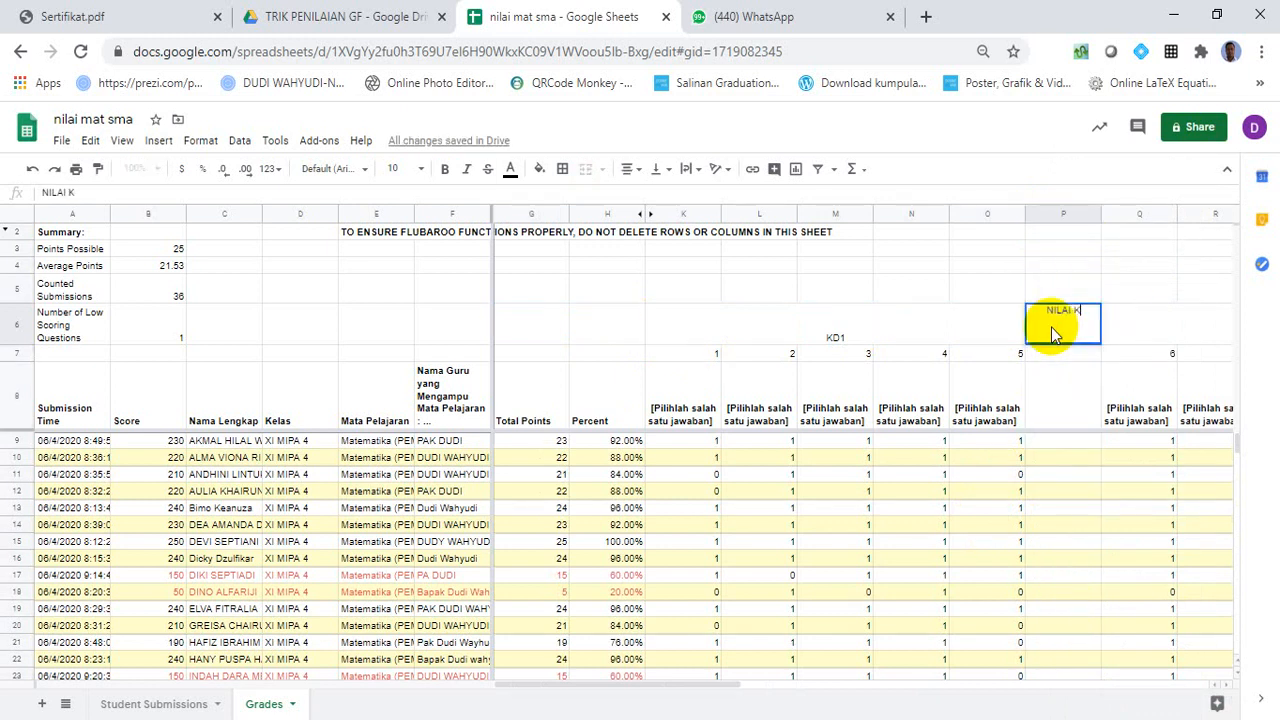
type("D1")
key("Tab")
key("Tab")
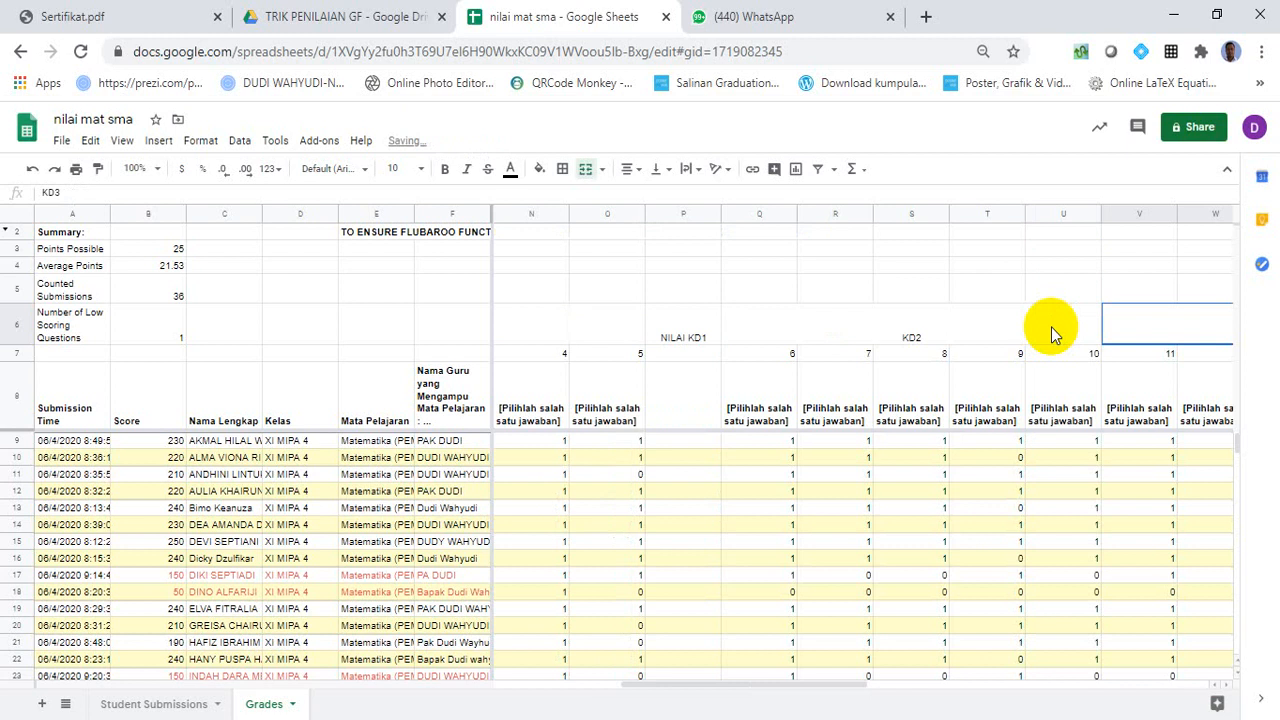
left_click(675, 441)
key("Up")
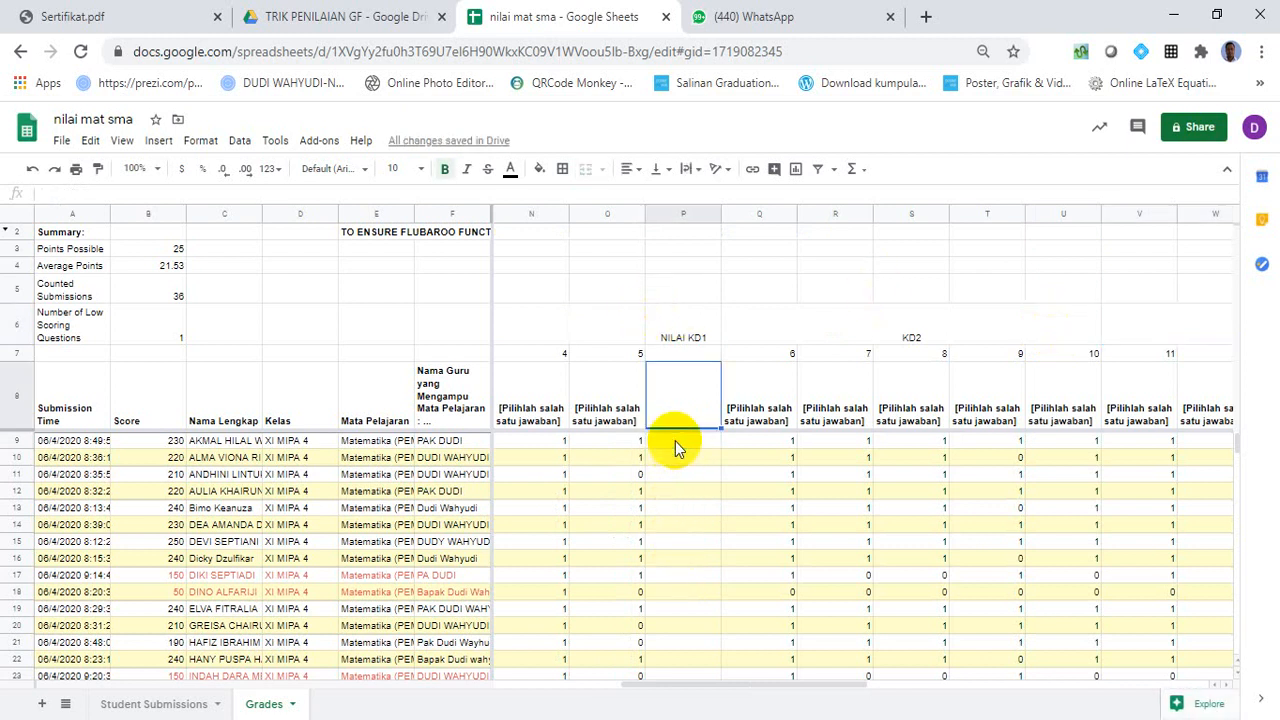
key("Up")
key("Up")
key("ctrl+c")
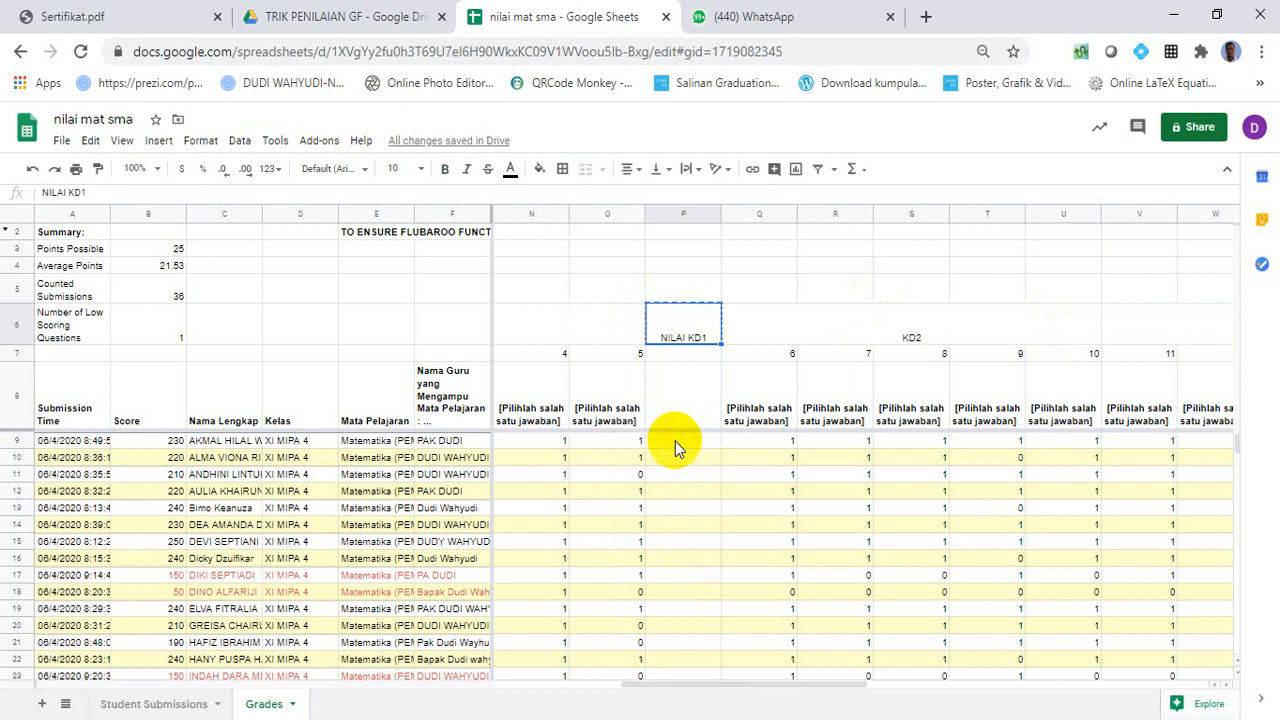
Look over the first student's points for questions 1 to 5 in row 9, ending at cell P9.
key("Down")
key("Up")
key("Down")
key("Down")
key("Down")
key("Down")
key("Left")
key("Left")
key("Left")
key("Left")
key("Left")
key("Up")
key("Right")
key("Right")
key("Right")
key("Right")
key("Right")
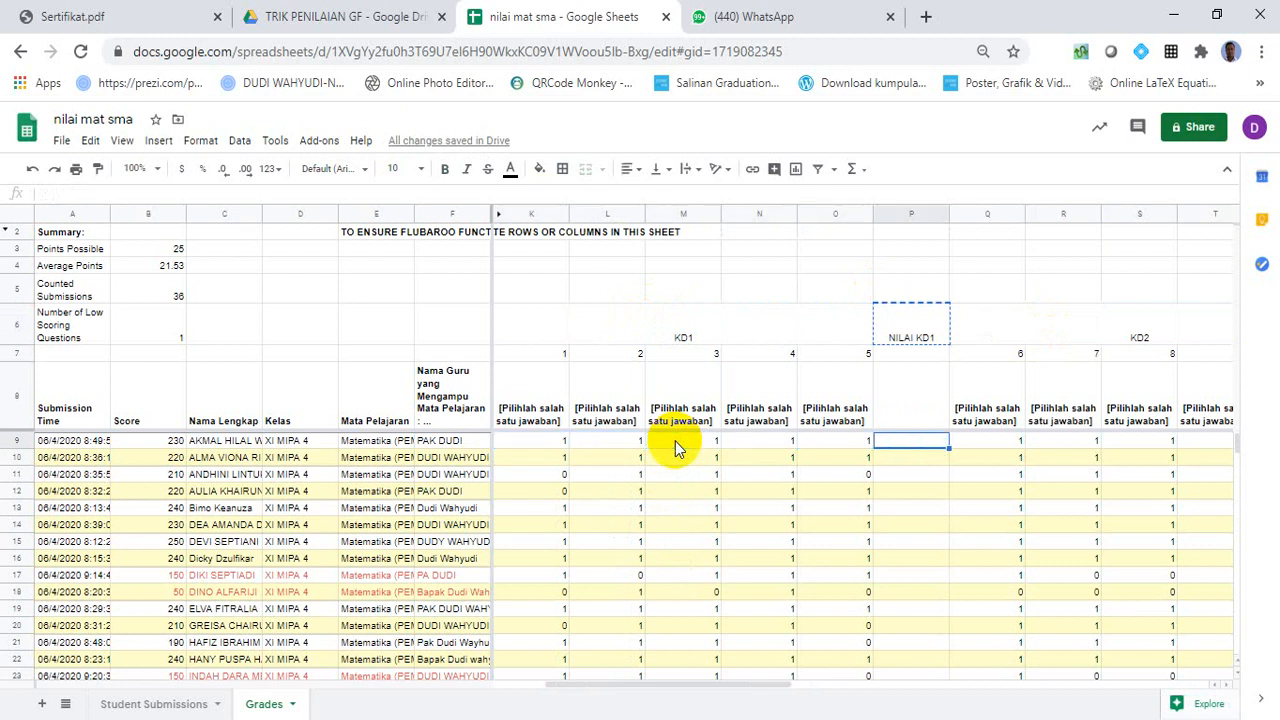
Calculate the first student's KD1 score in P9 with the formula =SUM(K9:O9)/5*100.
type("=")
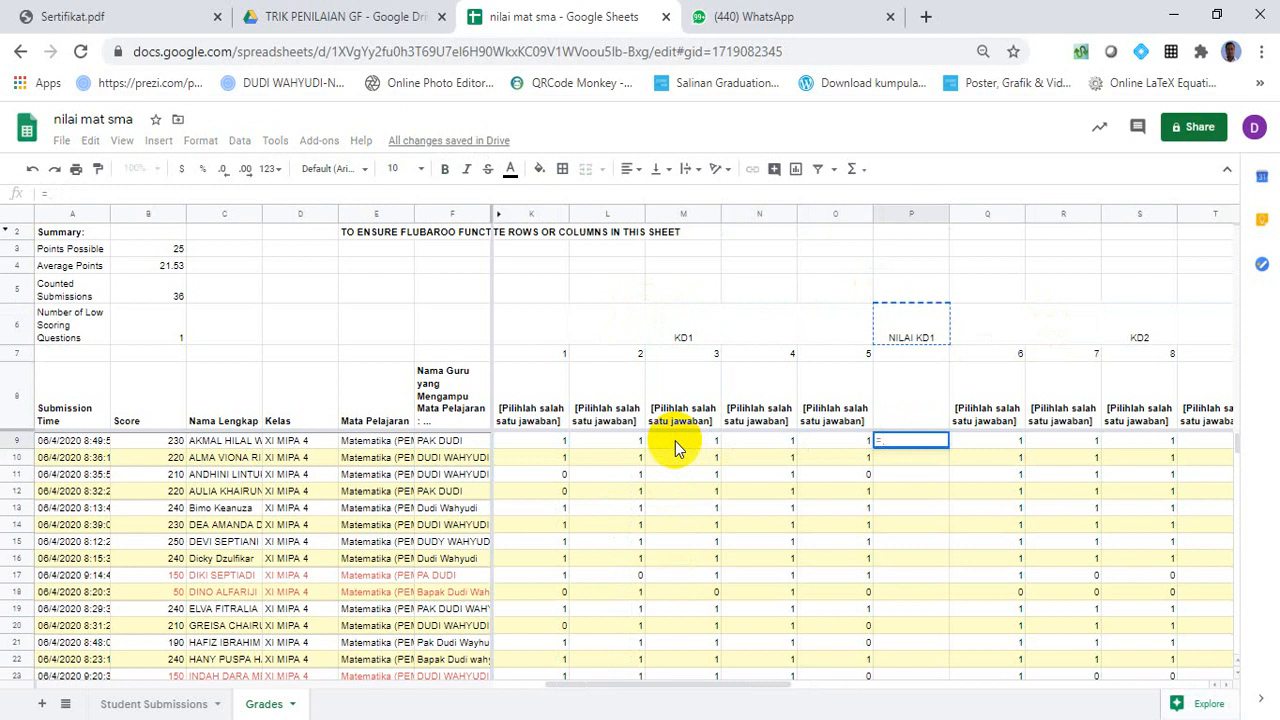
type("SUM")
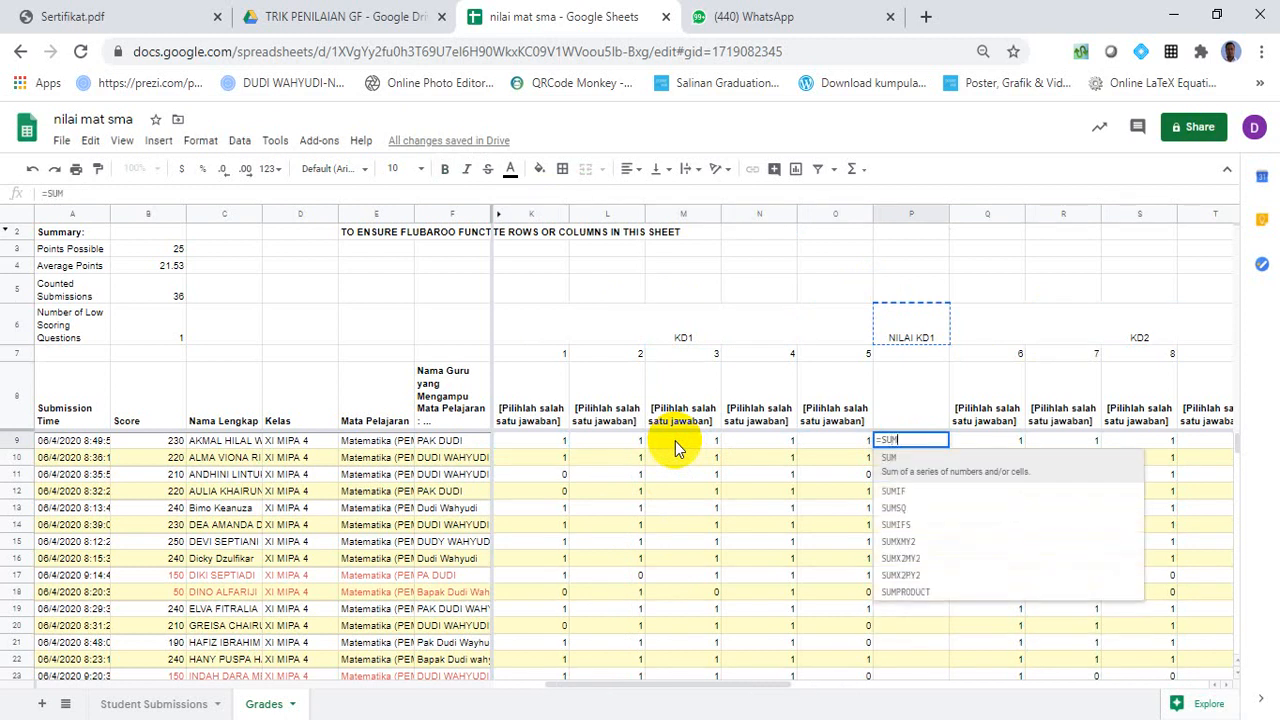
type("(")
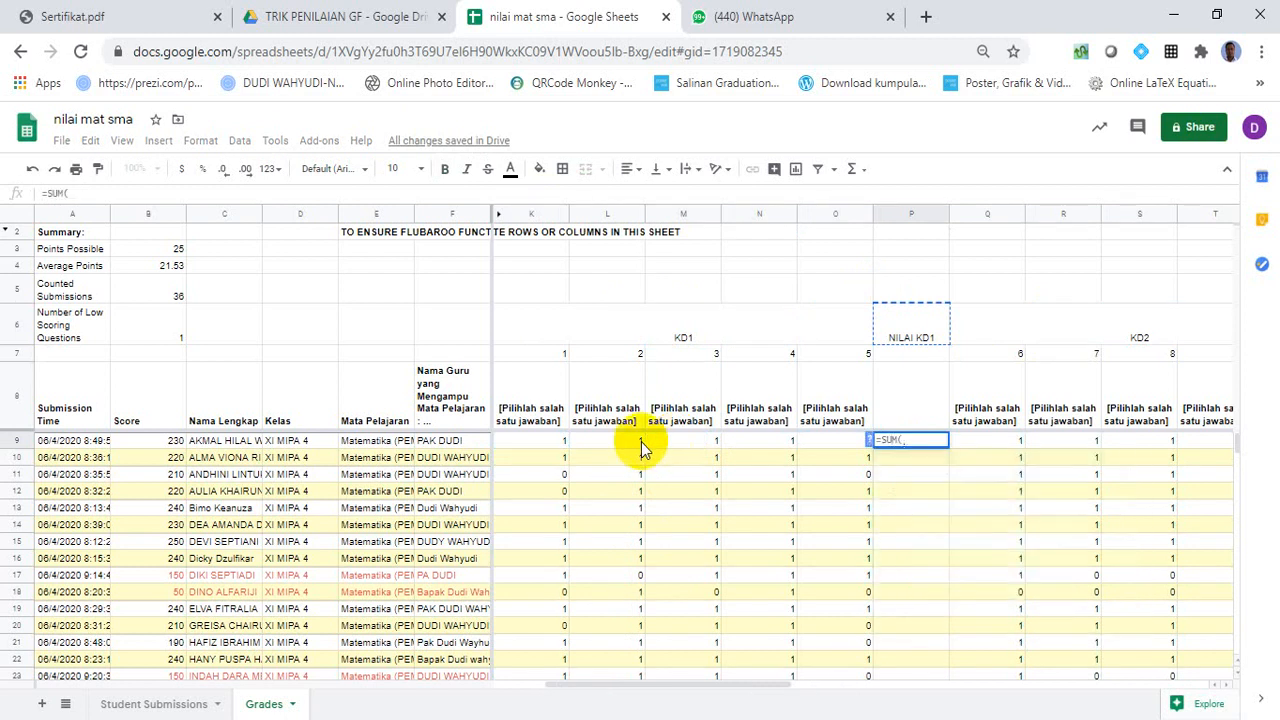
left_click(558, 441)
left_click_drag(558, 441, 843, 445)
type(")")
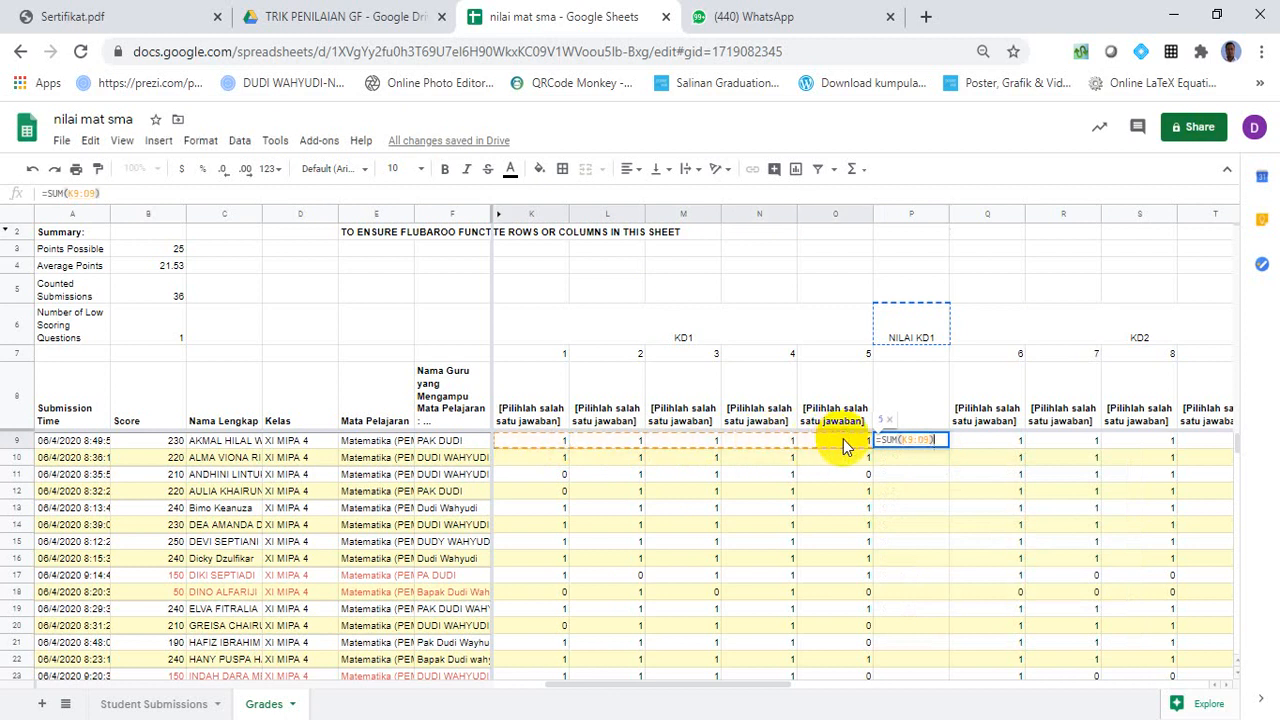
type("/")
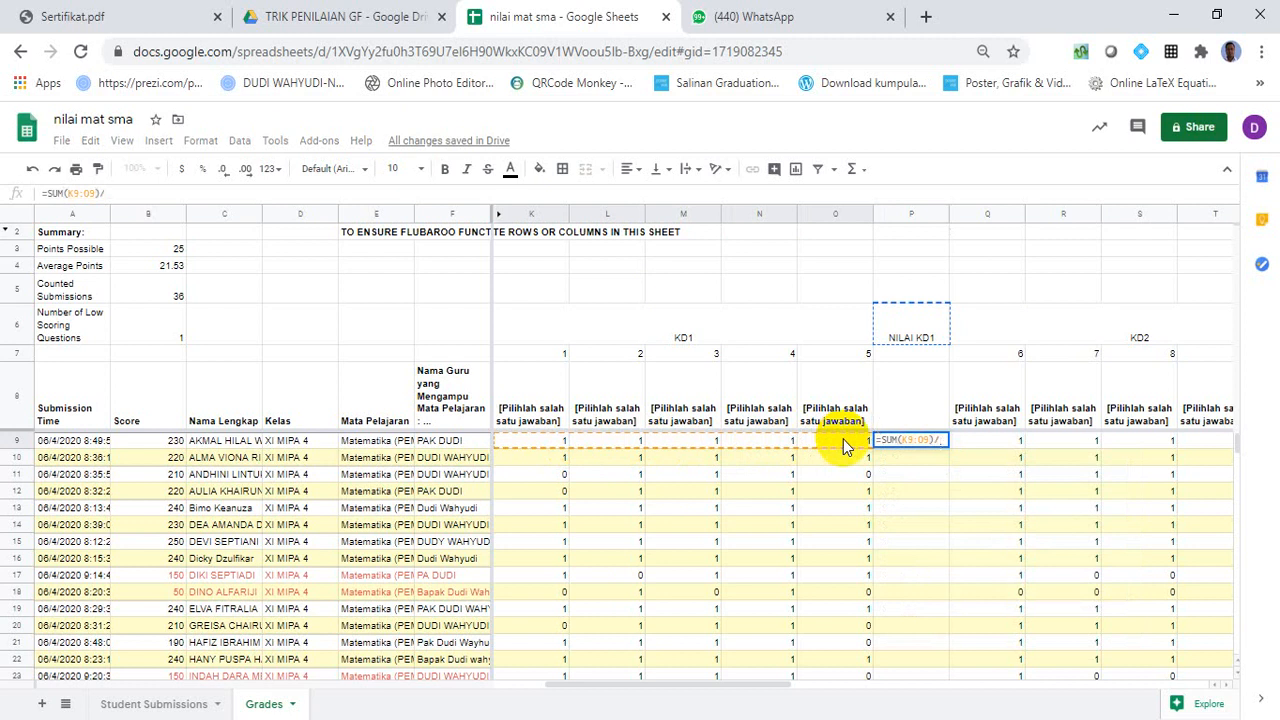
type("5")
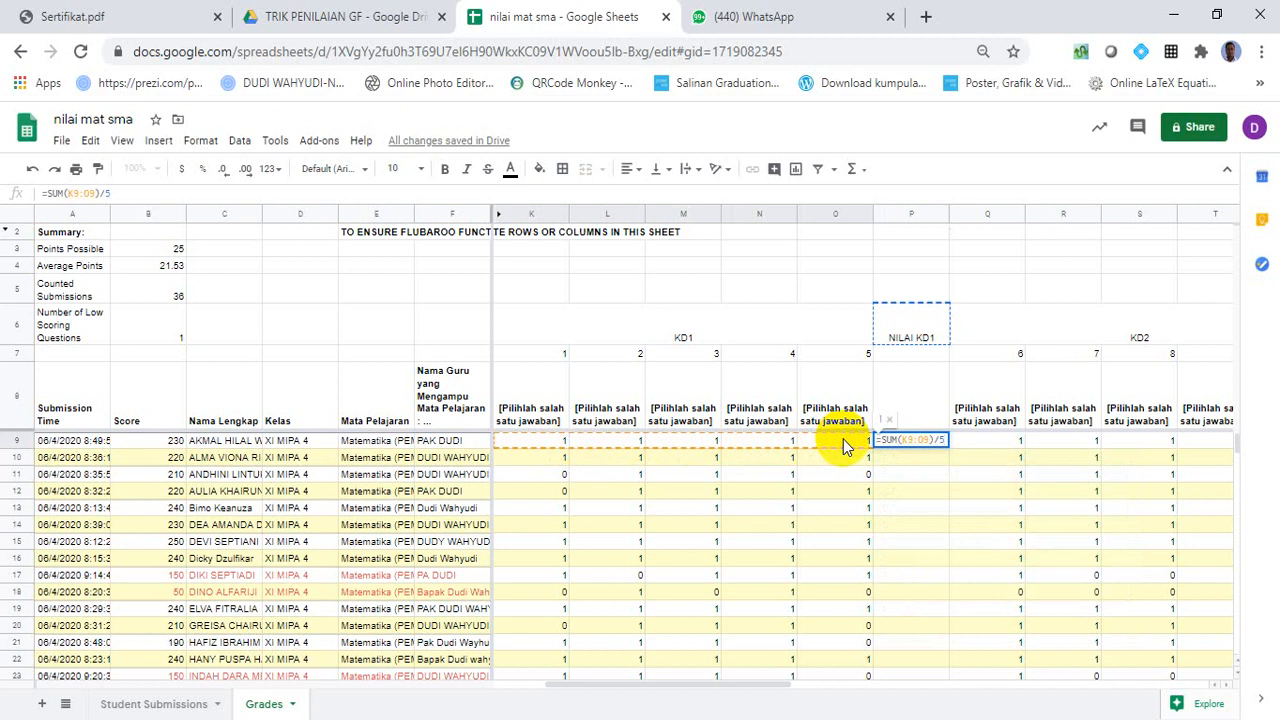
type("*")
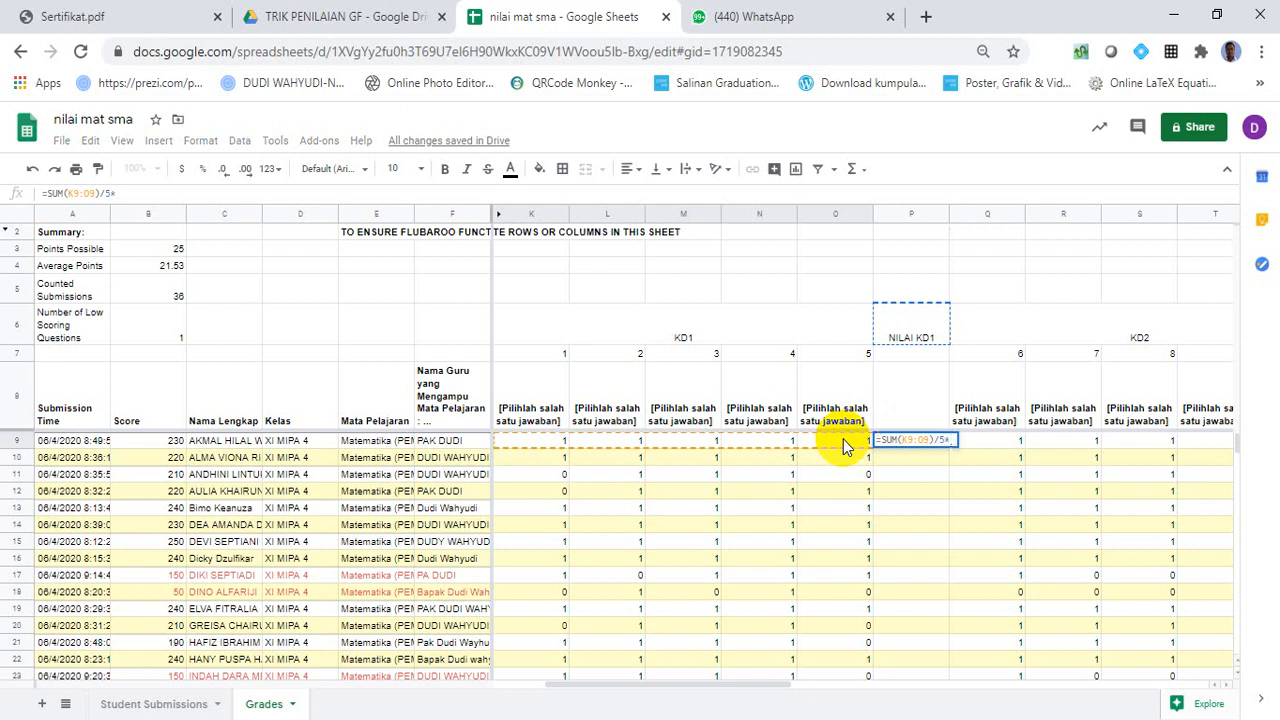
type("100")
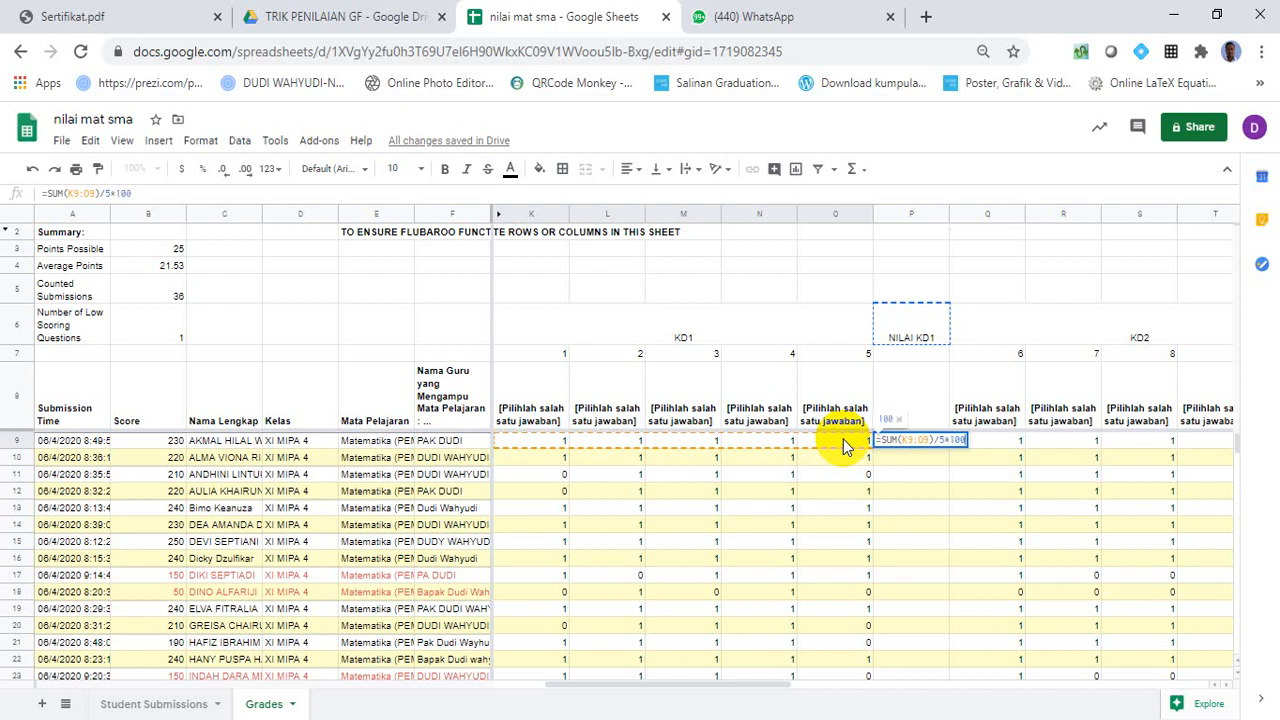
key("Return")
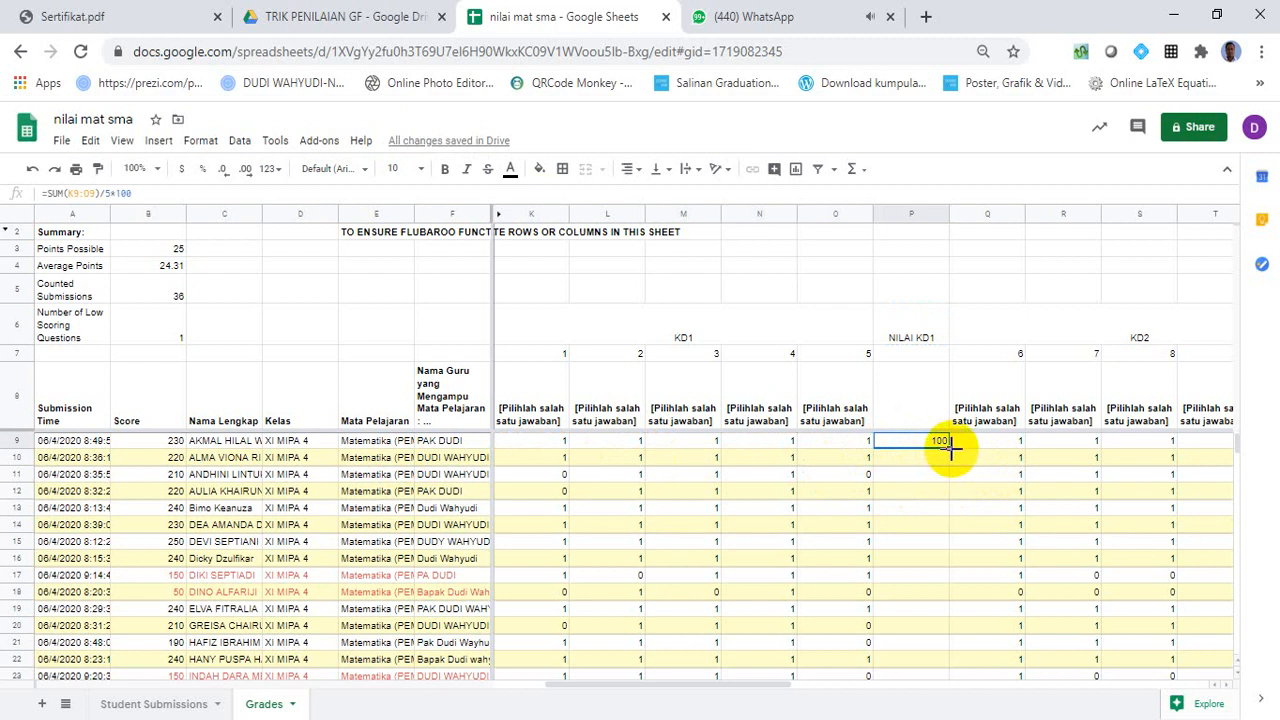
Fill the KD1 score formula down from P9 to the last student in P44.
left_click_drag(949, 448, 937, 566)
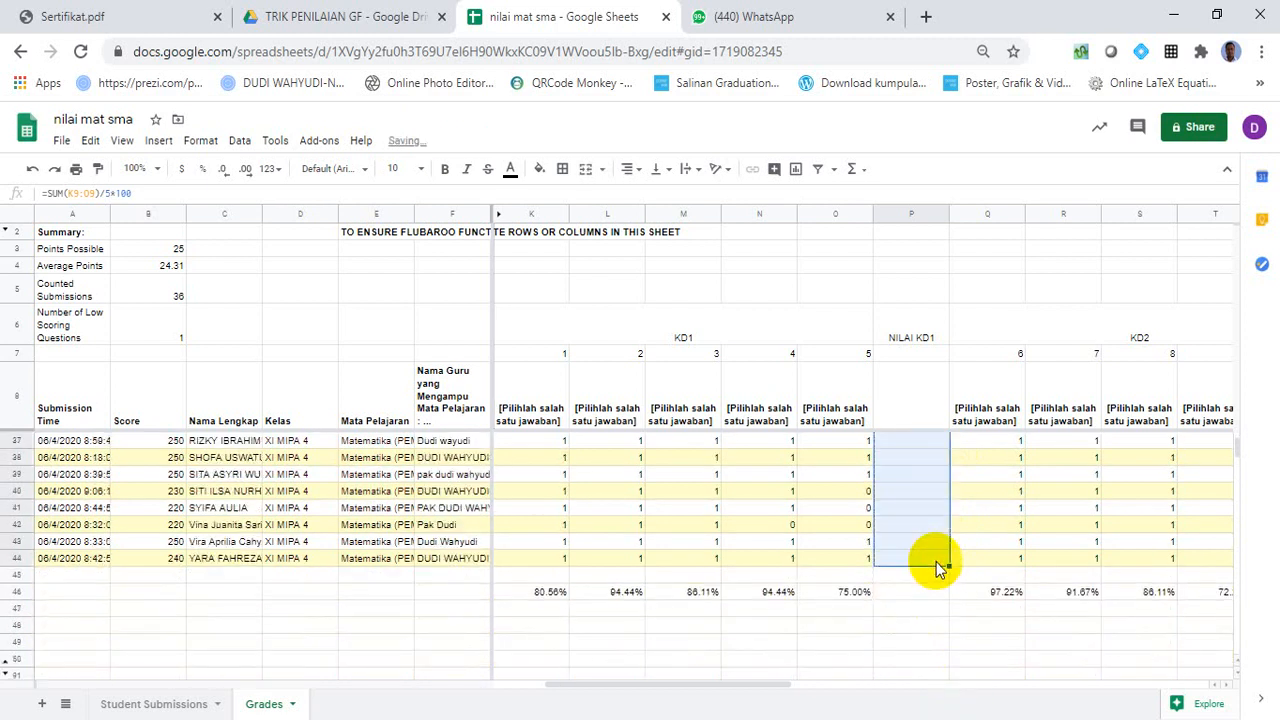
key("Up")
key("Up")
key("Up")
key("Up")
key("Up")
key("Up")
key("Up")
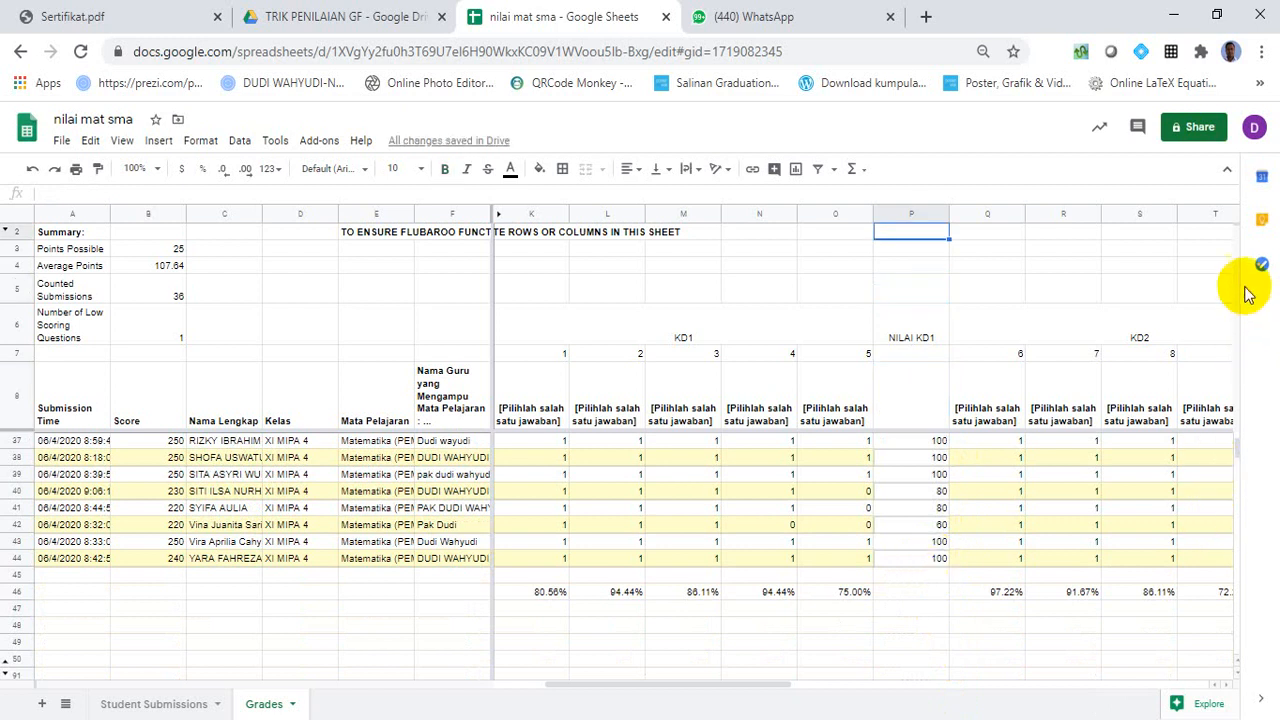
left_click_drag(1238, 452, 1240, 415)
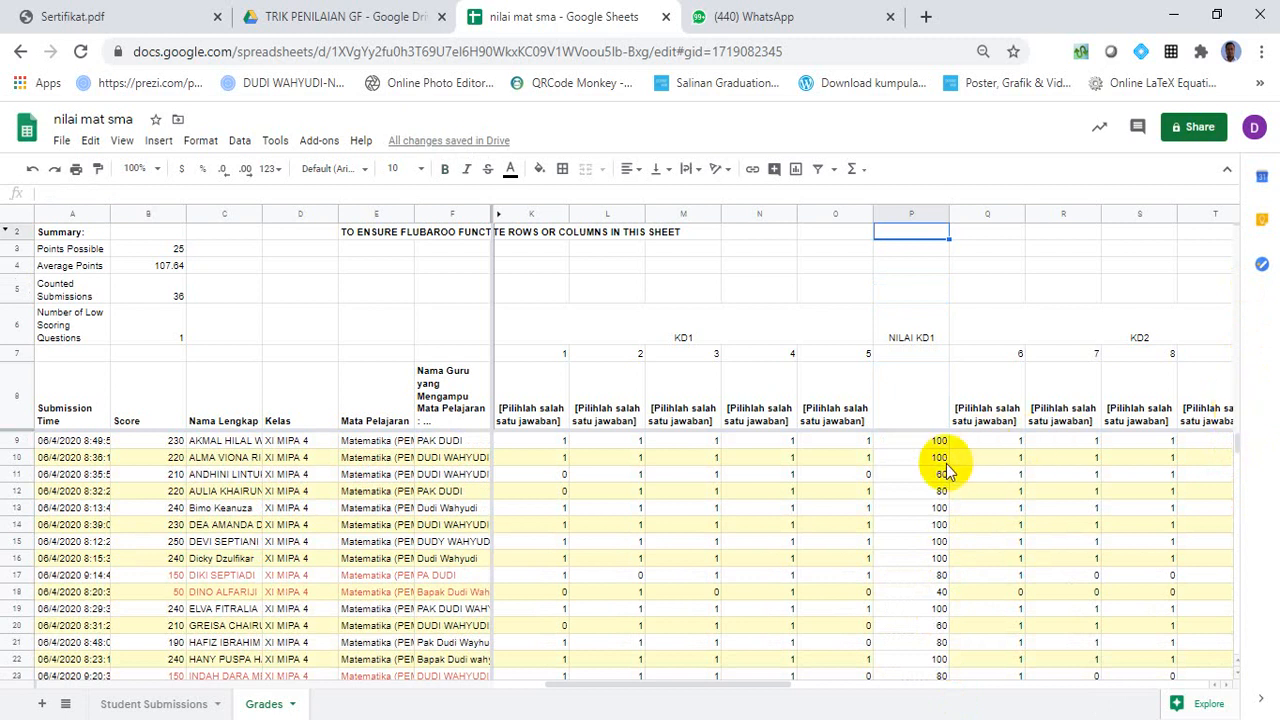
Check the calculated scores and formulas in the NILAI KD1 column against the students' rows.
left_click(927, 474)
key("Down")
key("Down")
key("Down")
key("Down")
key("Down")
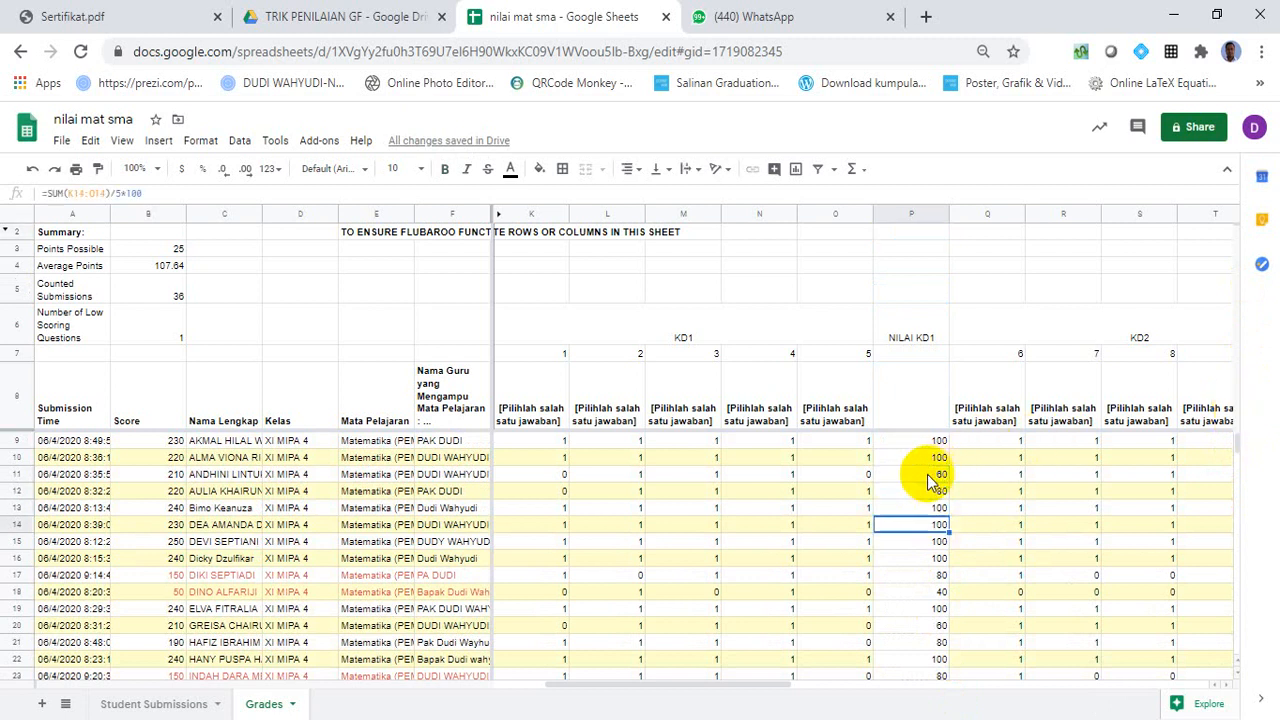
key("Up")
key("Up")
key("Right")
key("Right")
key("Right")
key("Right")
key("Right")
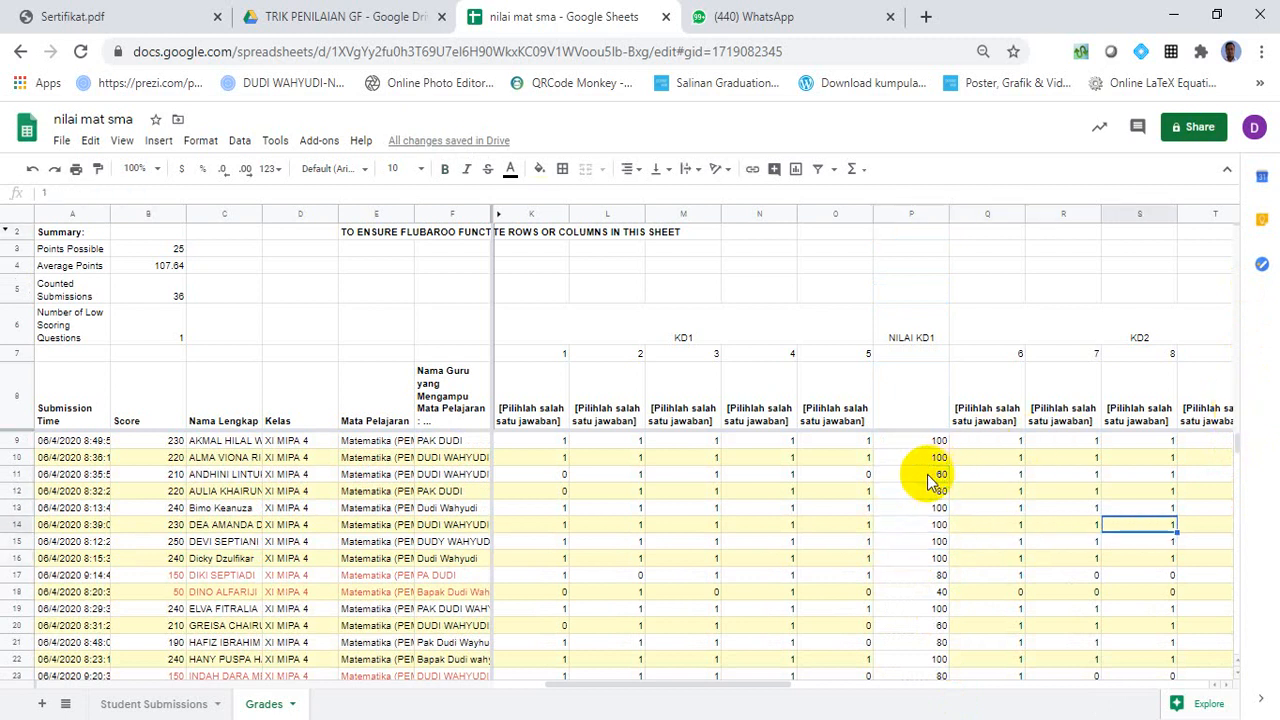
Insert an empty column between the question 10 and question 11 columns, after the KD2 group.
key("Right")
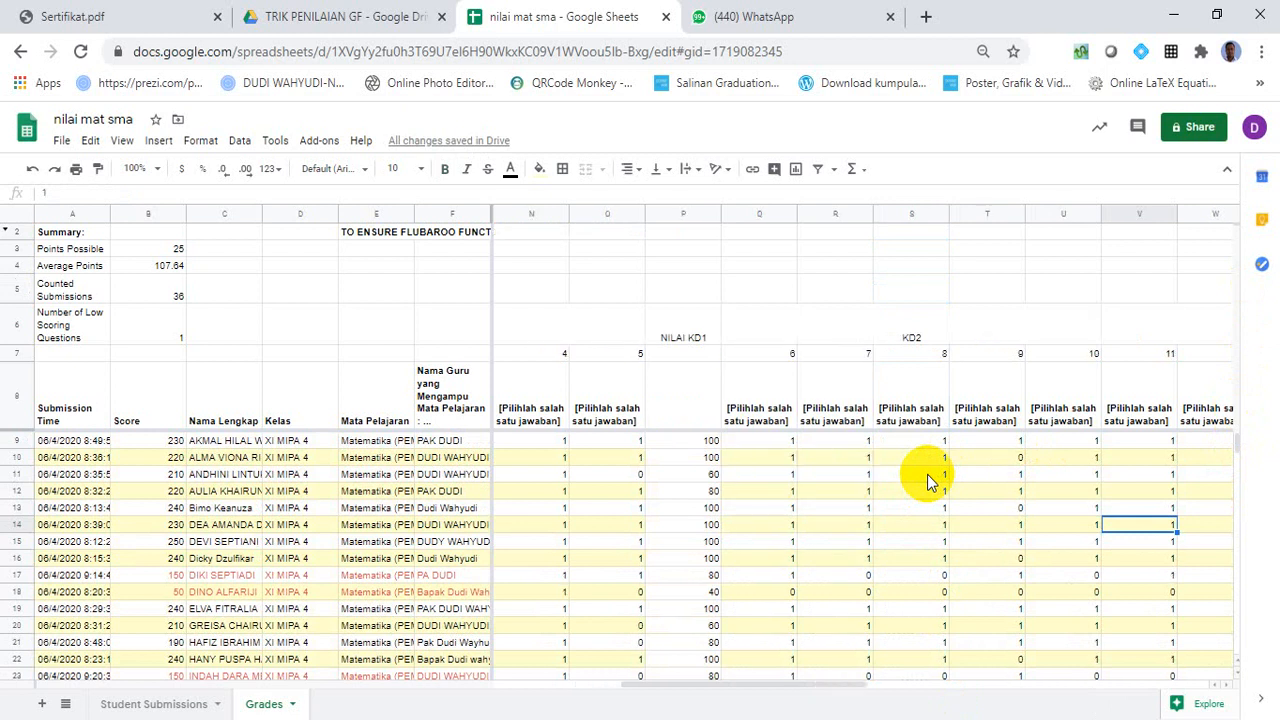
key("Right")
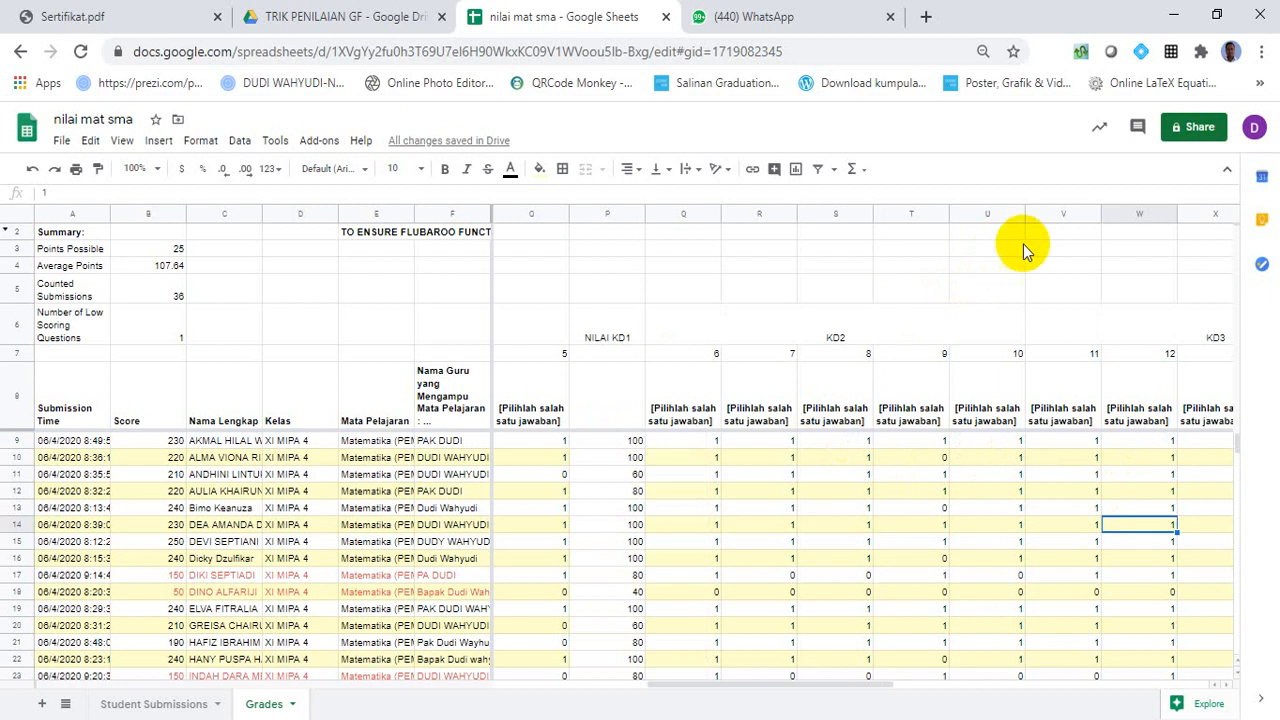
left_click(1040, 216)
right_click(1040, 218)
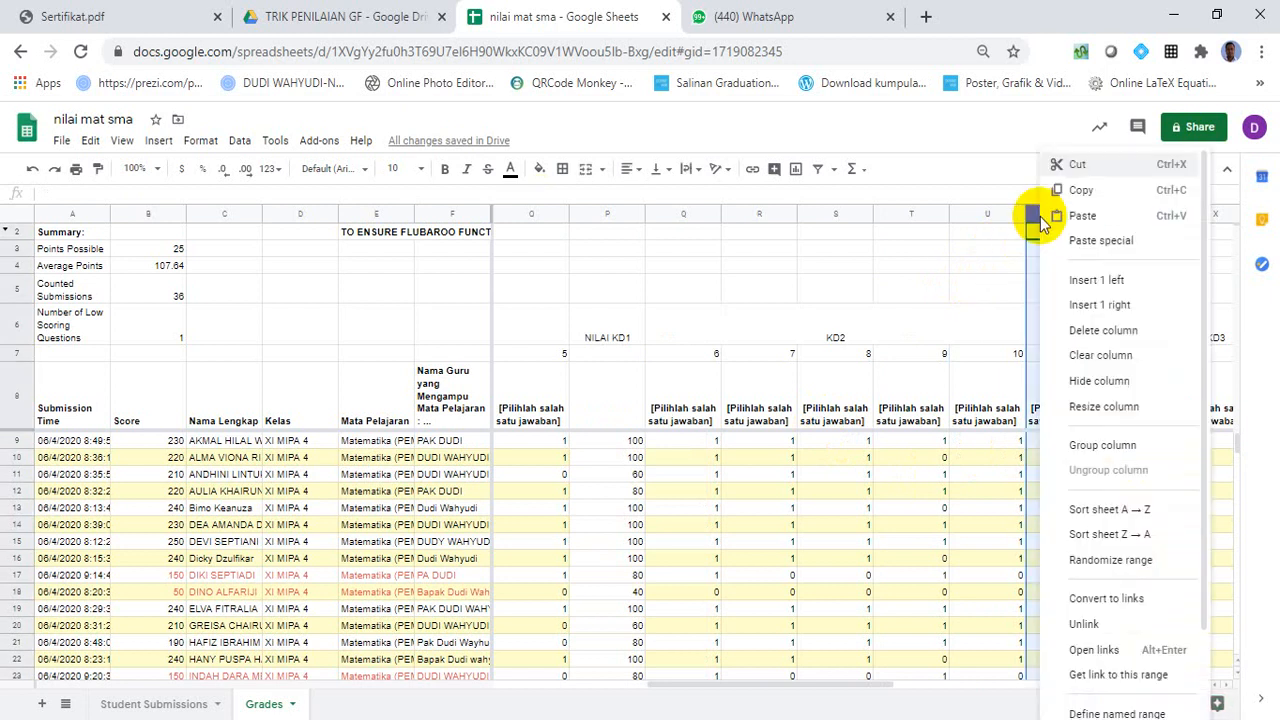
left_click(1102, 280)
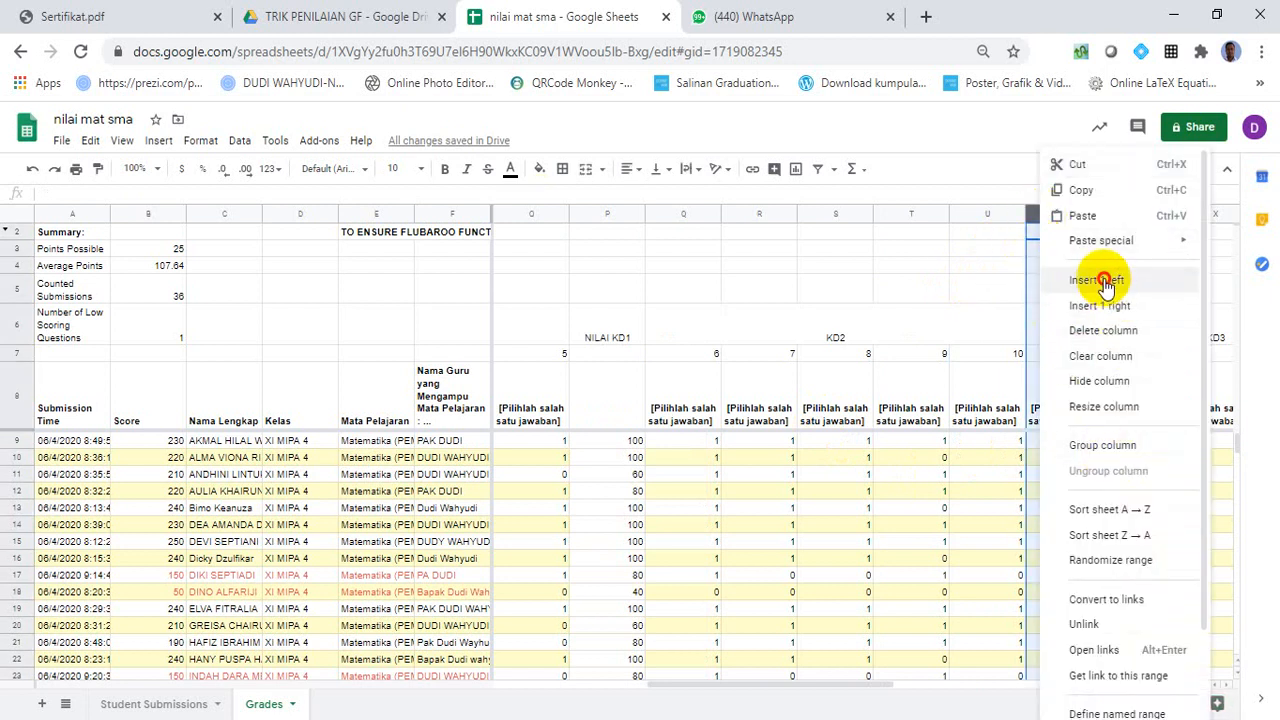
Copy the NILAI KD1 heading into V6 above the new column and change it to NILAI KD2.
left_click(616, 335)
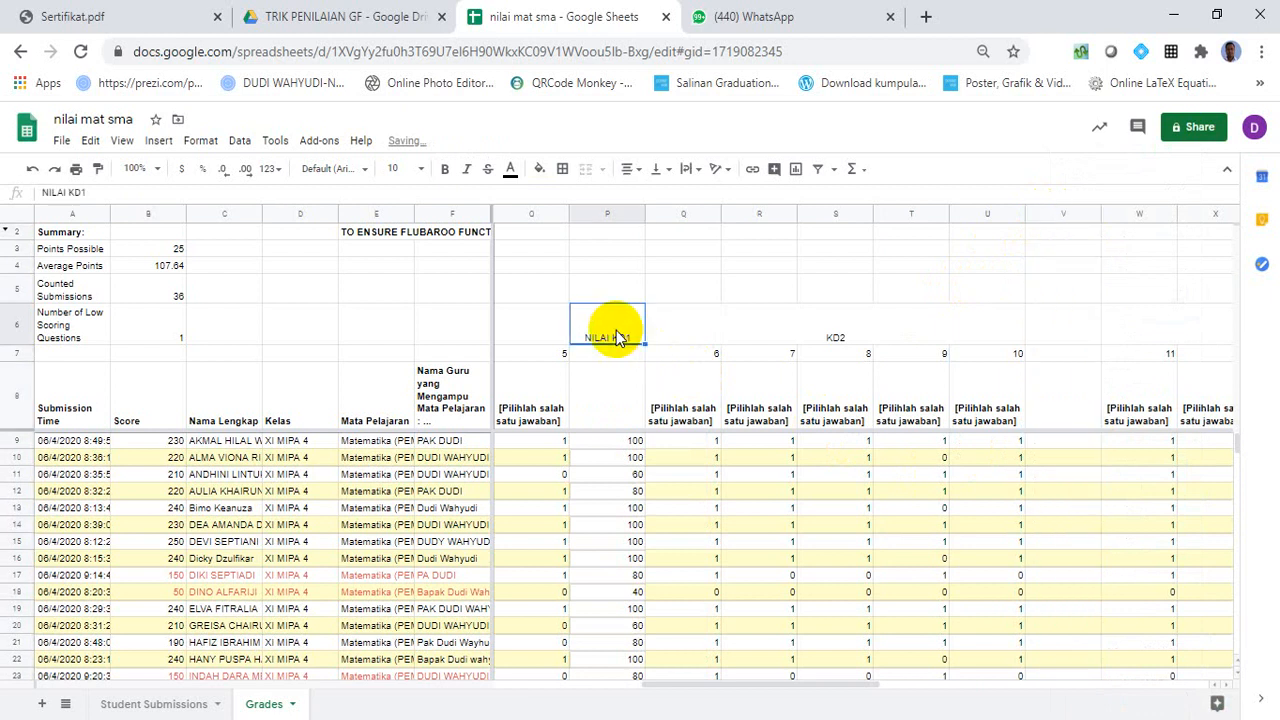
key("ctrl+c")
key("Right")
key("Right")
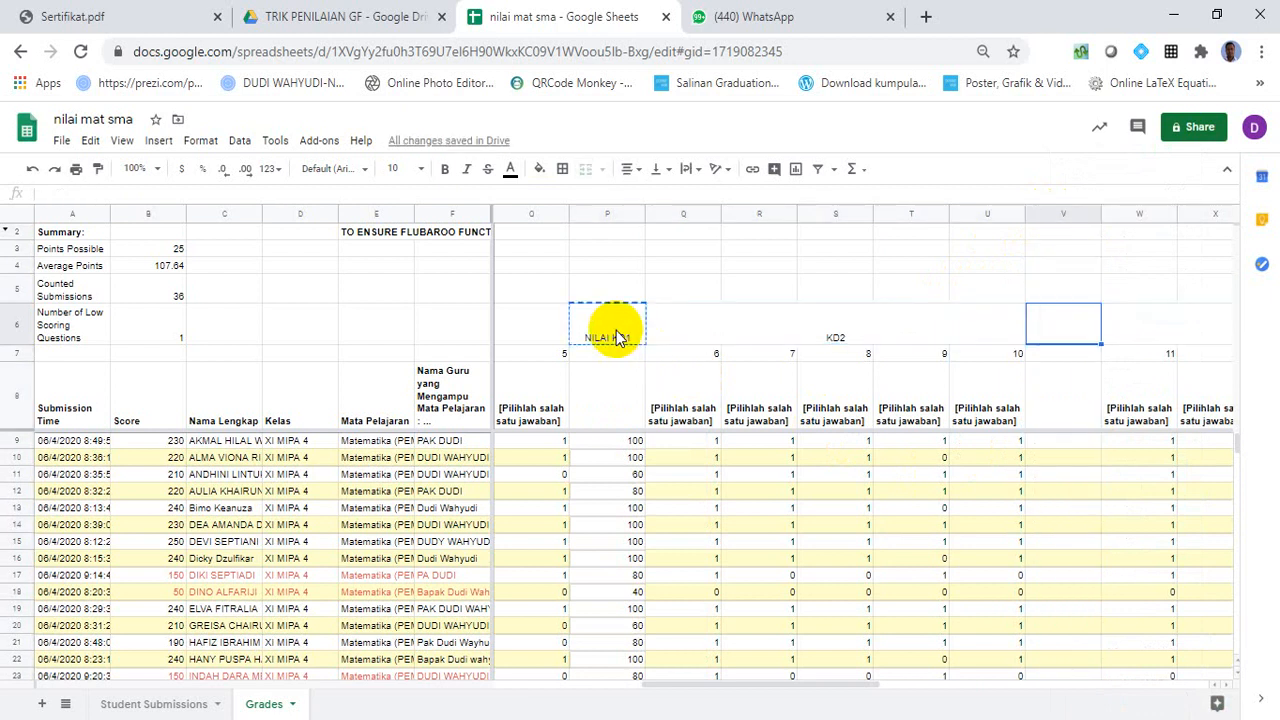
key("ctrl+v")
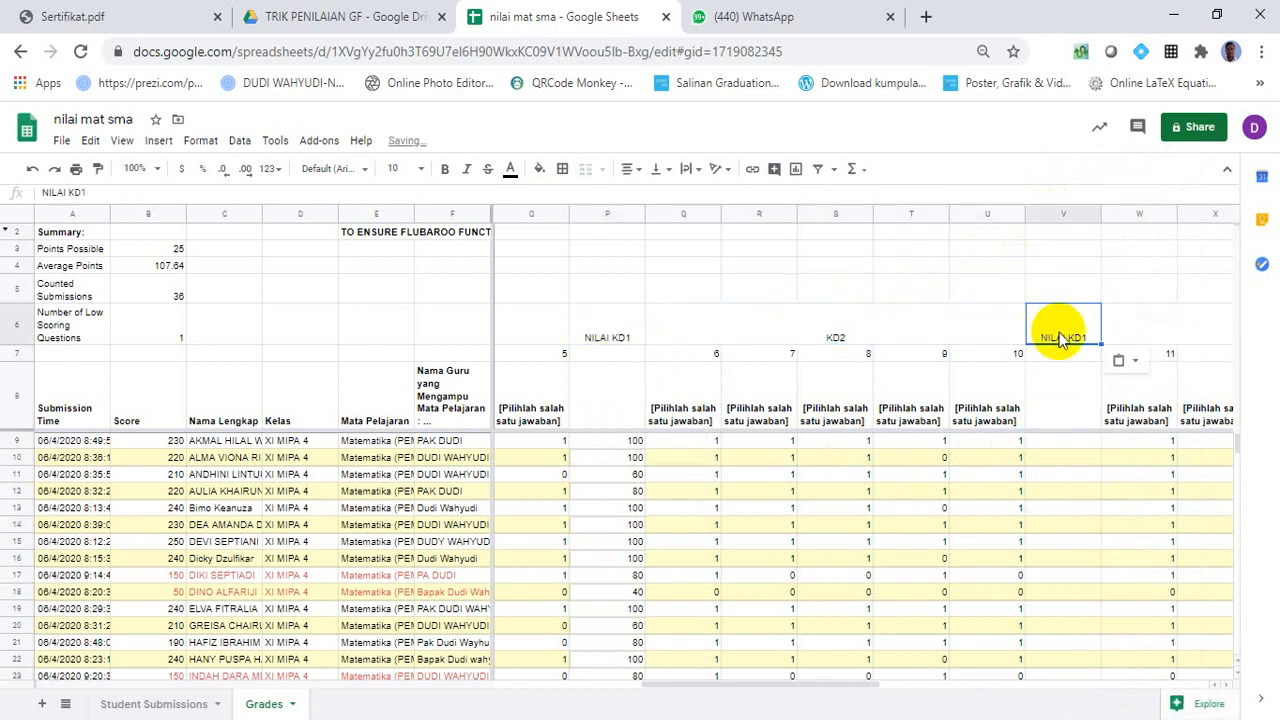
double_click(1090, 342)
key("BackSpace")
type("2")
left_click(1053, 490)
Calculate the first student's KD2 score in V9 with the formula =SUM(Q8:U9)/5*100.
left_click(1052, 440)
type("=SUM(")
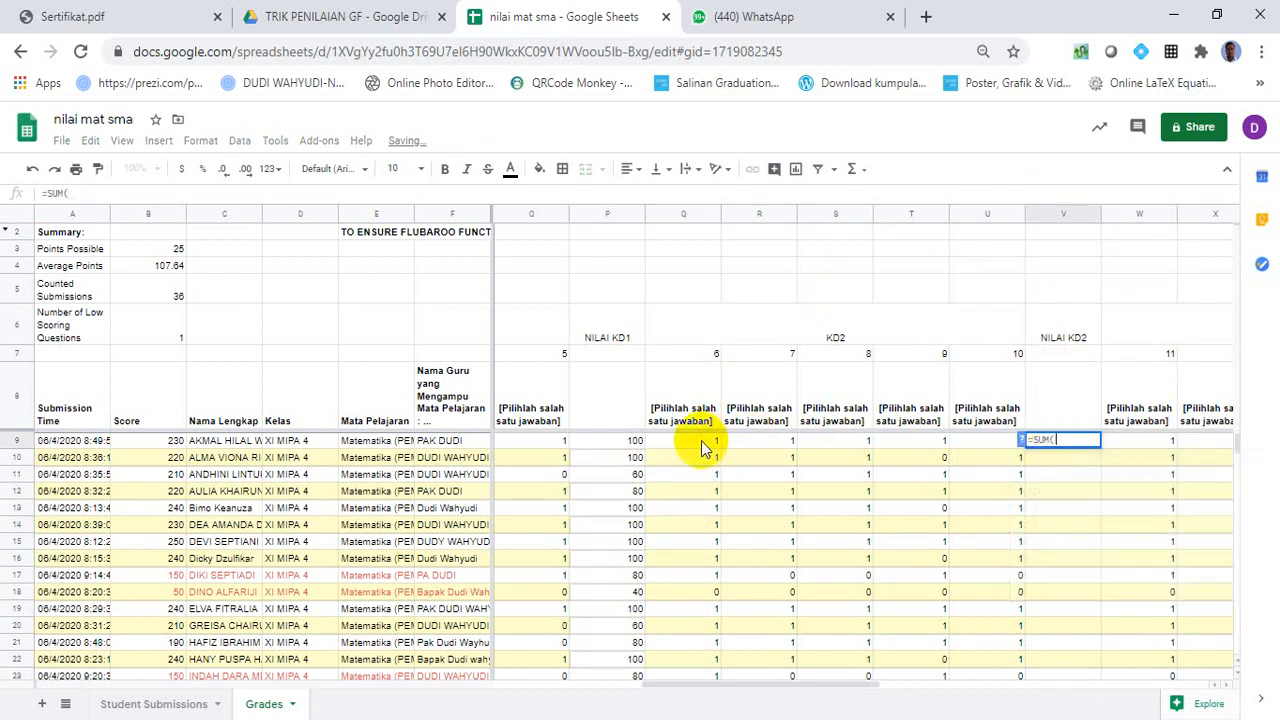
left_click_drag(700, 443, 982, 438)
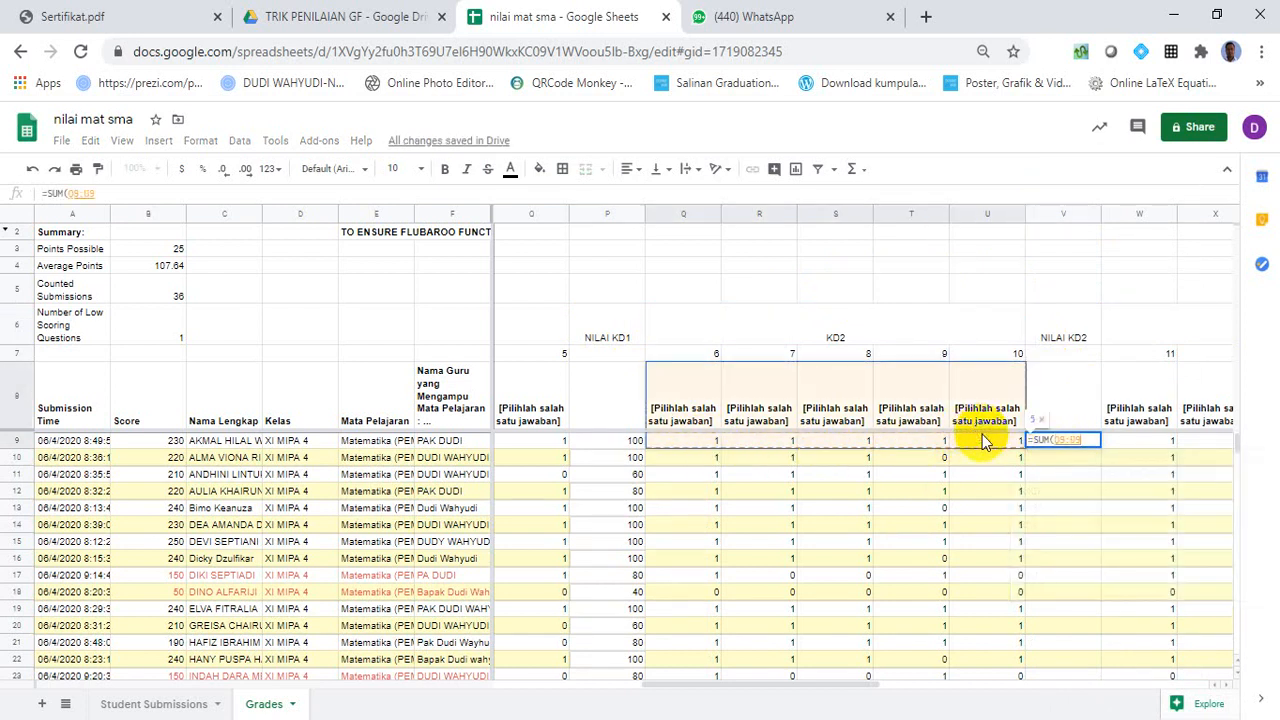
type(")")
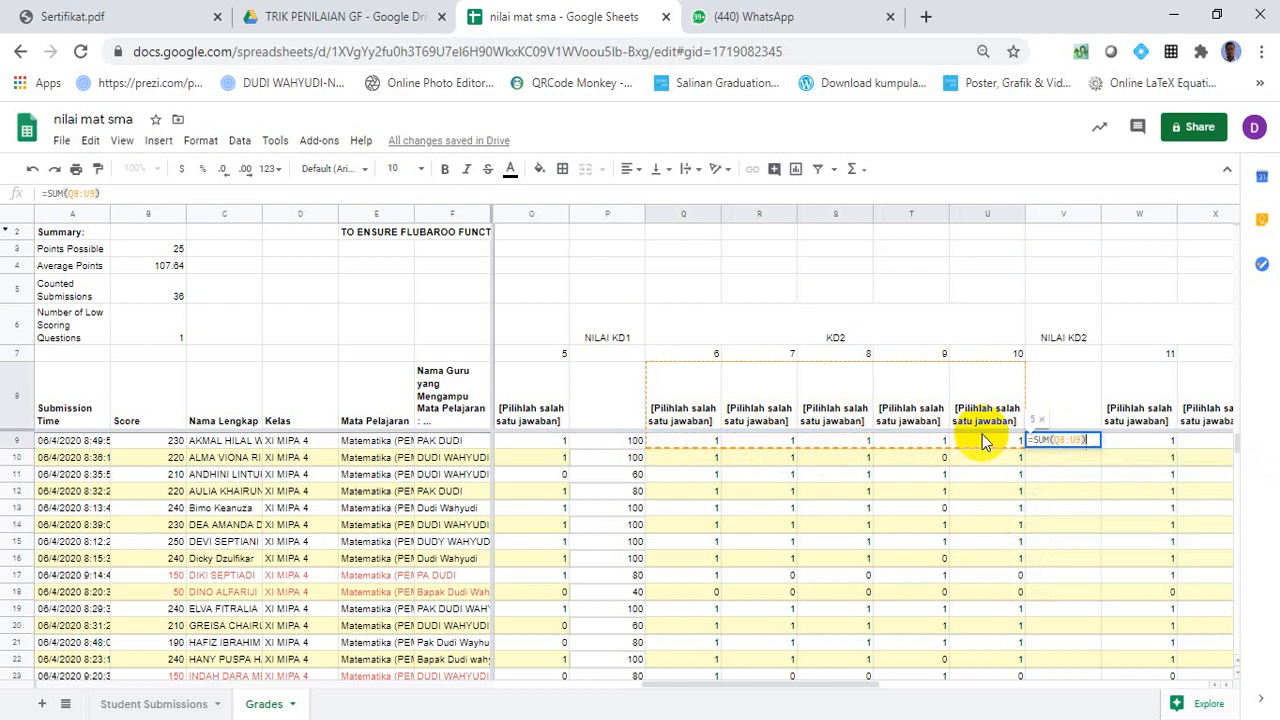
type("/5*100")
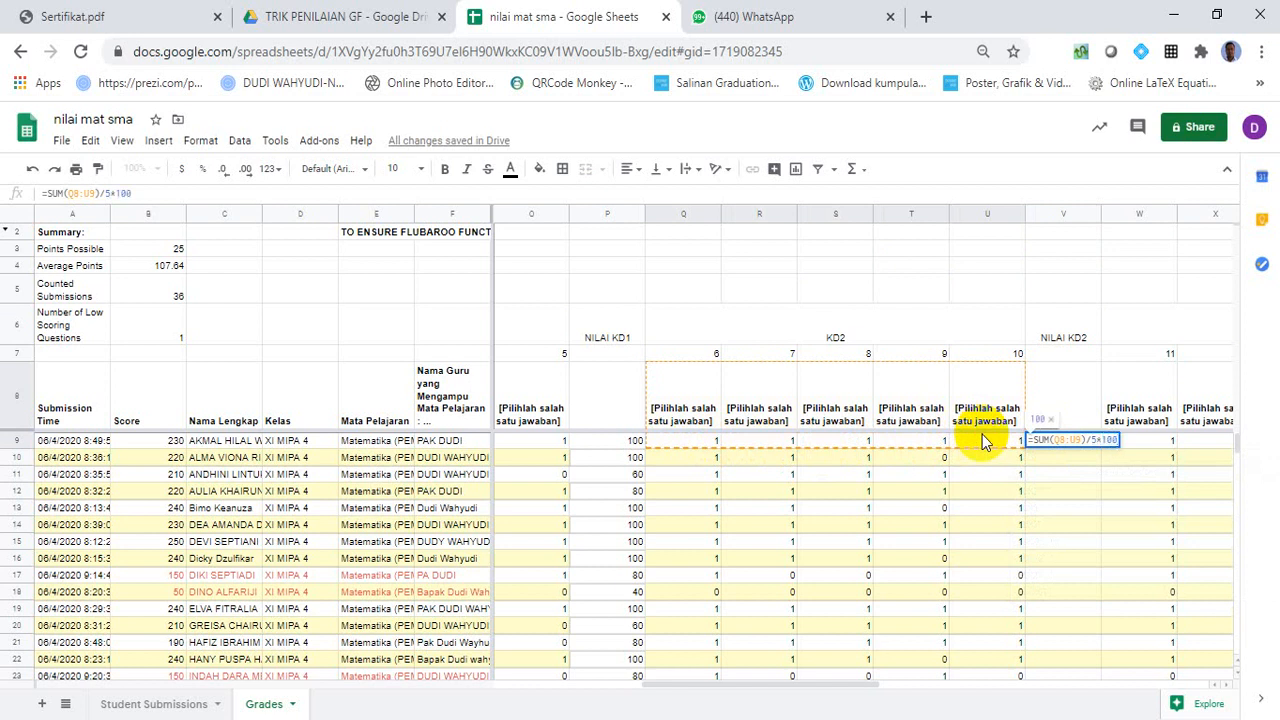
key("Return")
Fill the KD2 score formula down from V9 to the last student in V44.
left_click(1079, 446)
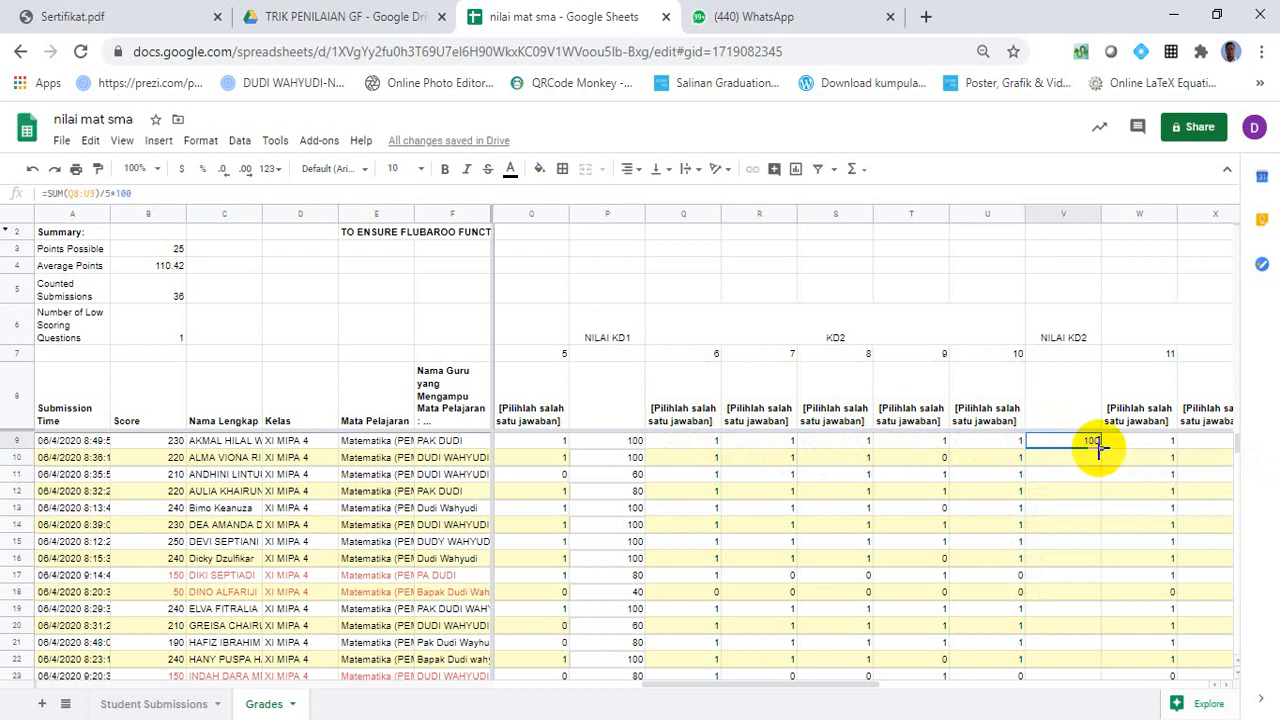
left_click_drag(1098, 450, 1075, 481)
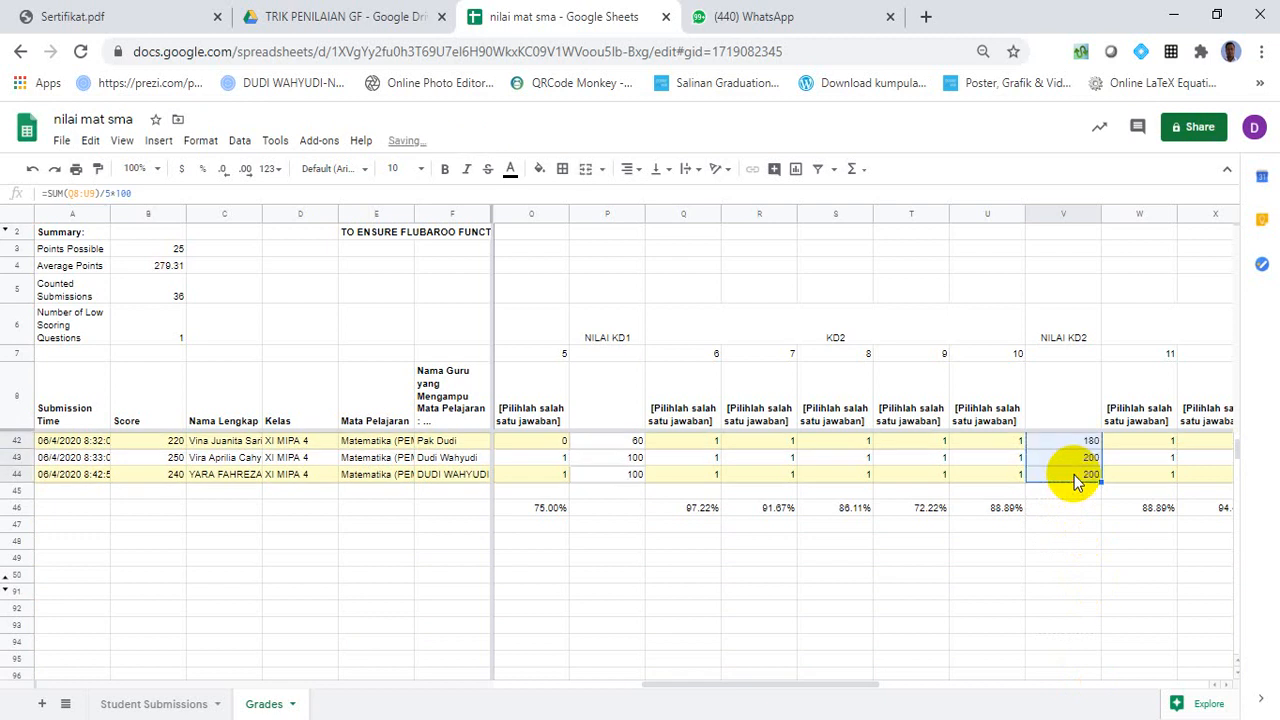
key("Up")
key("Up")
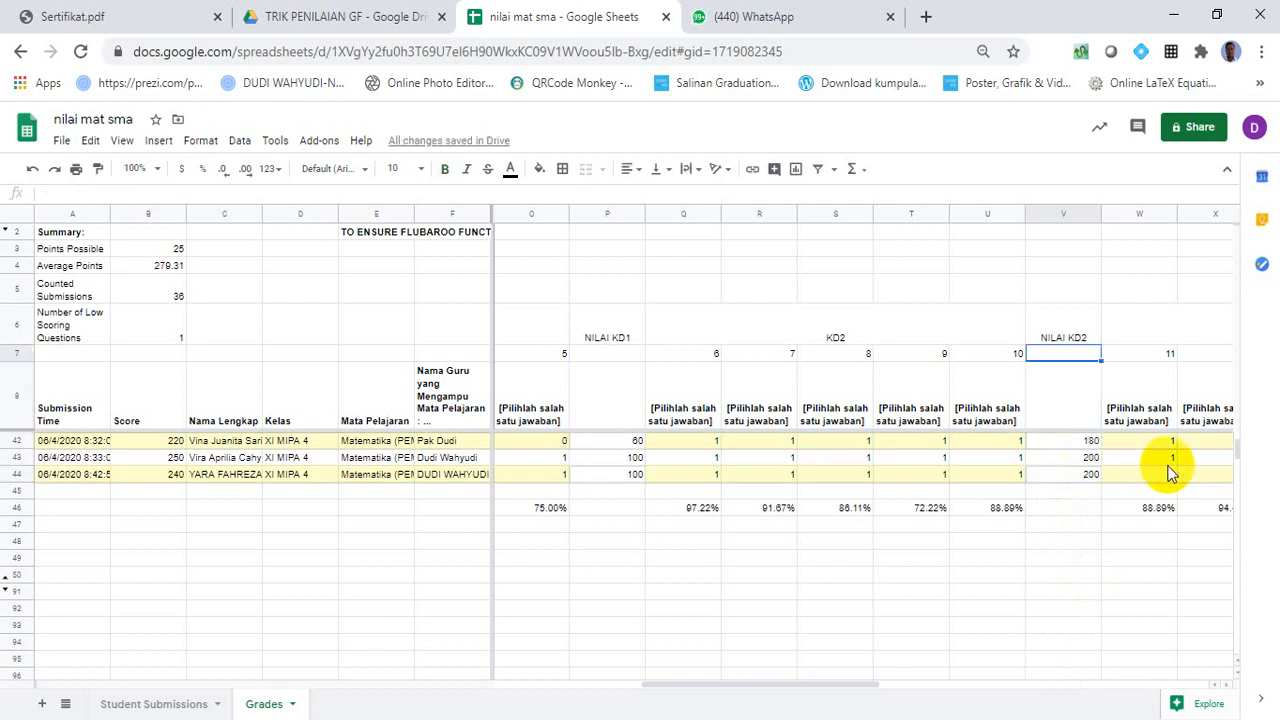
scroll(1230, 458, "up", 10)
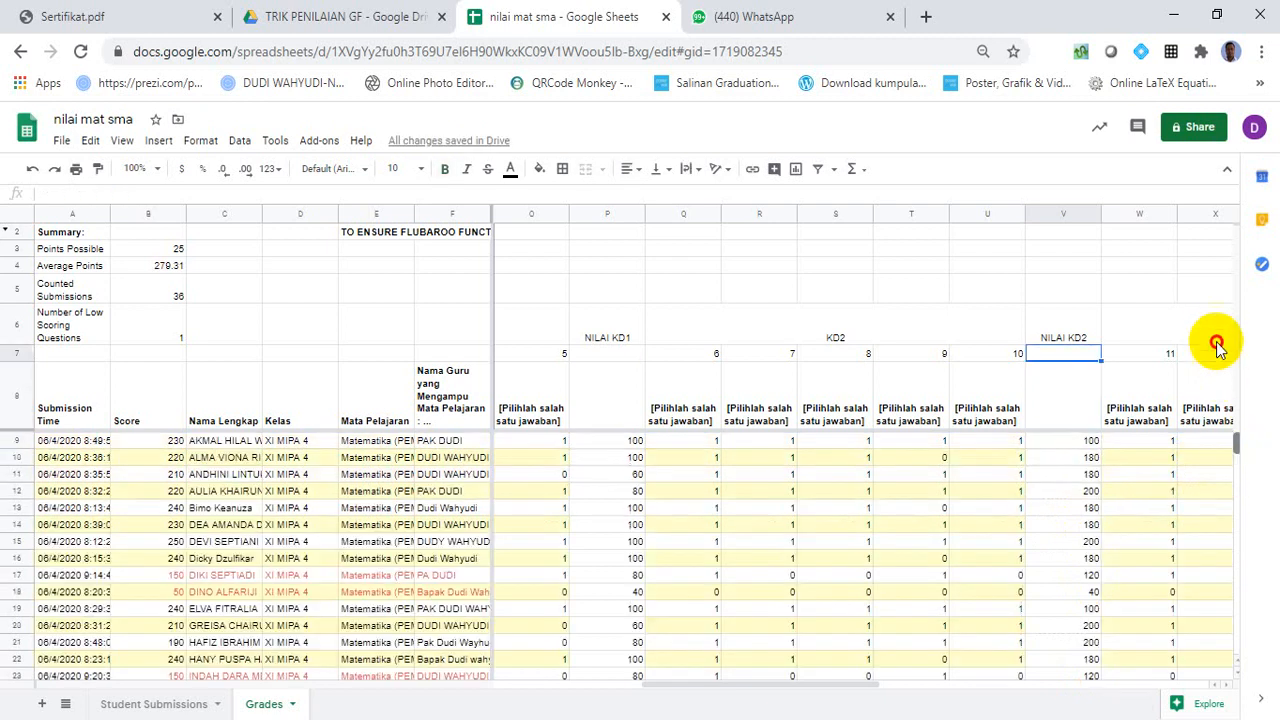
Insert an empty column between the question 15 and question 16 columns, after the KD3 group.
left_click(1078, 474)
key("Right")
key("Right")
key("Right")
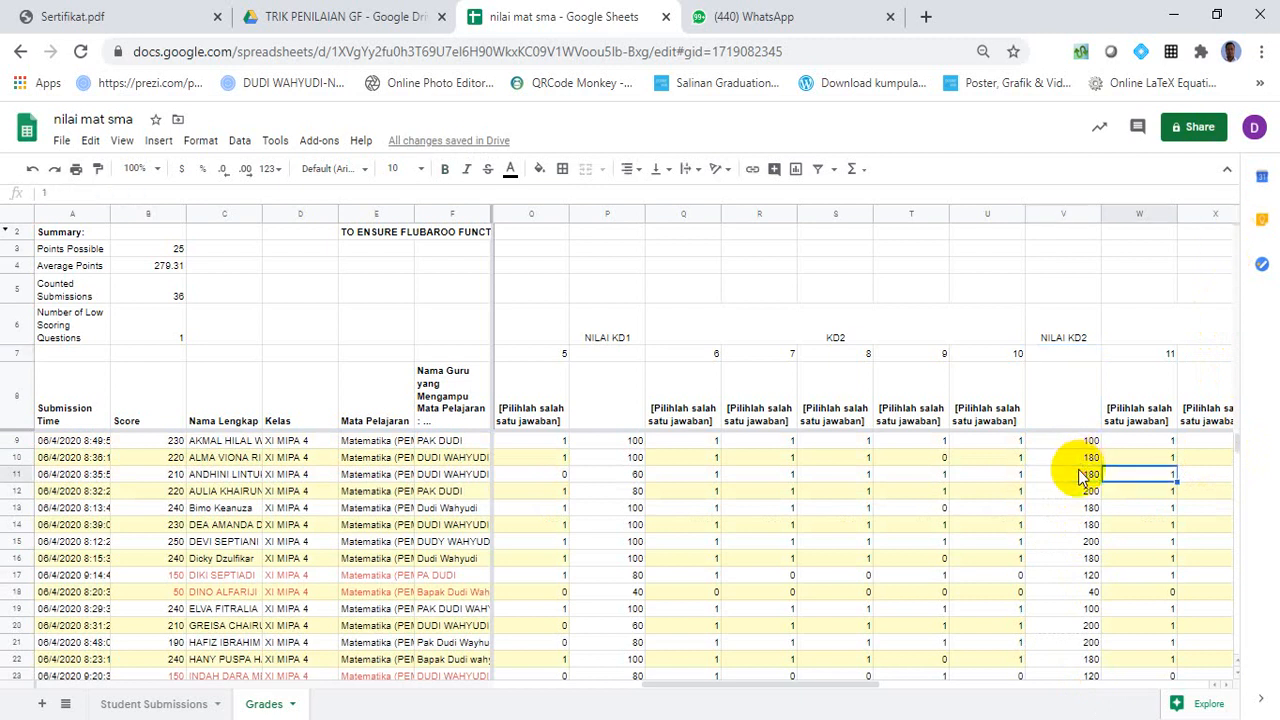
key("Right")
key("Right")
key("Right")
key("Right")
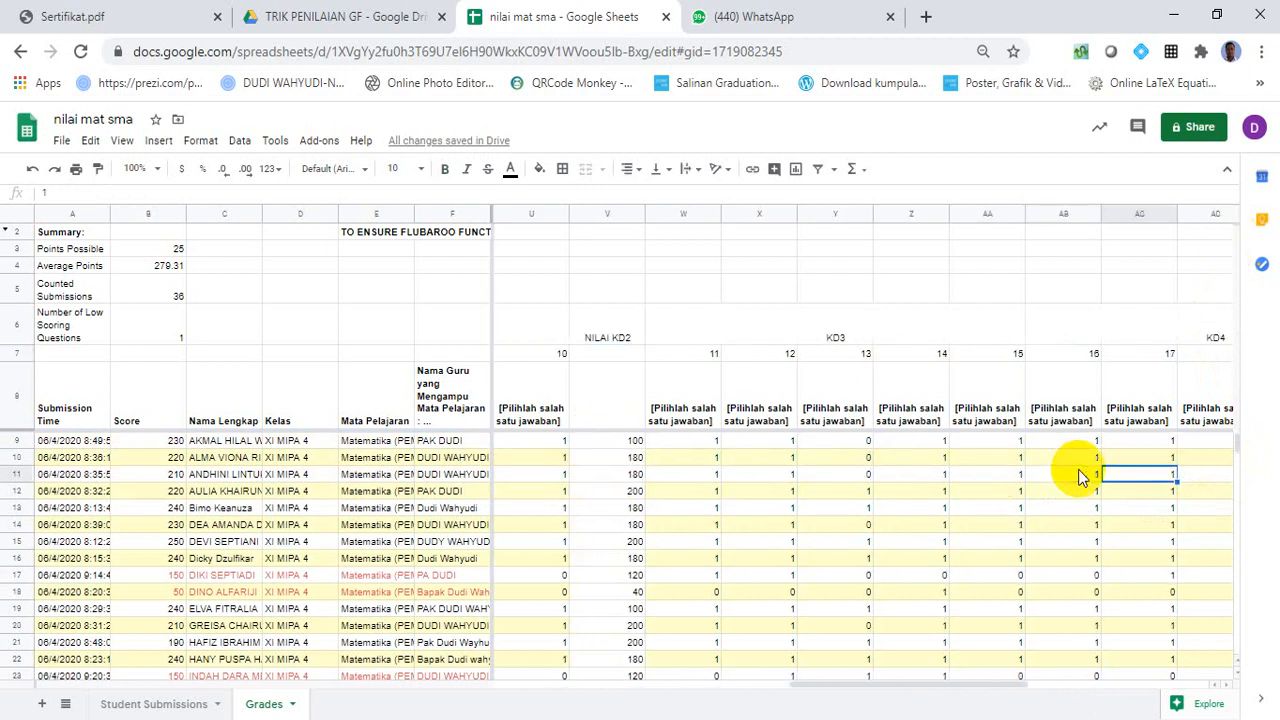
left_click(1044, 212)
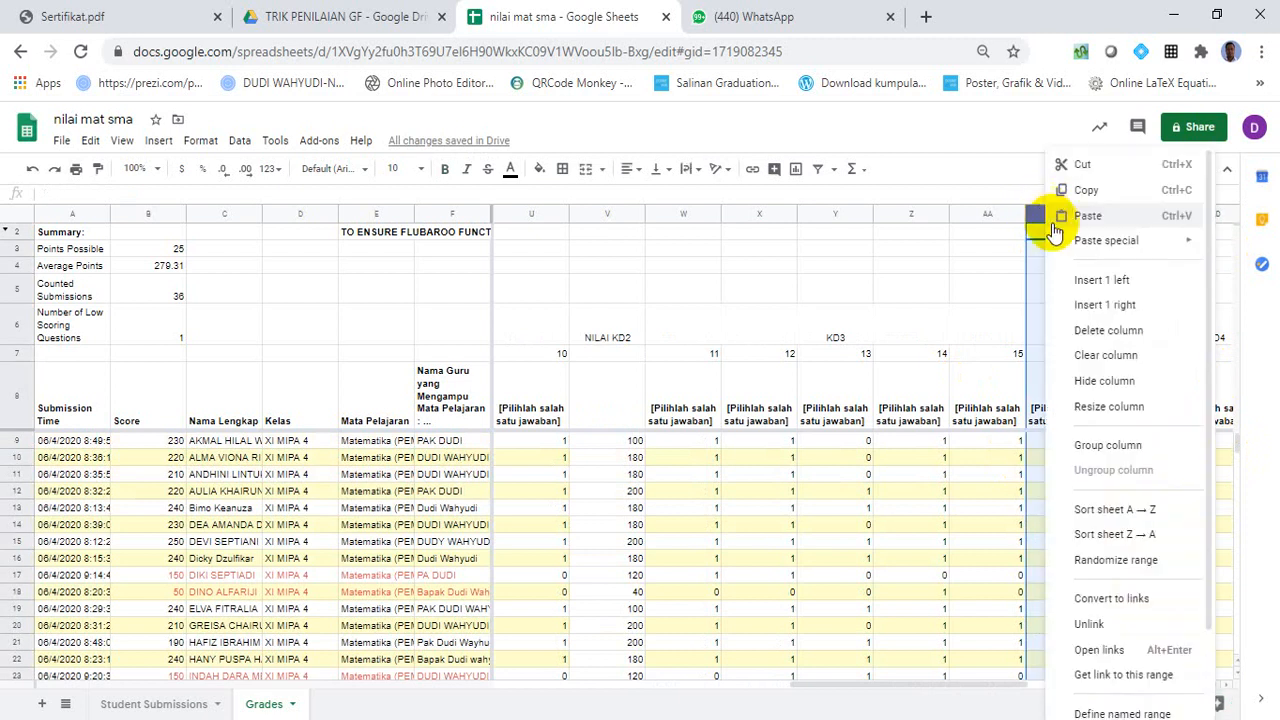
left_click(1098, 280)
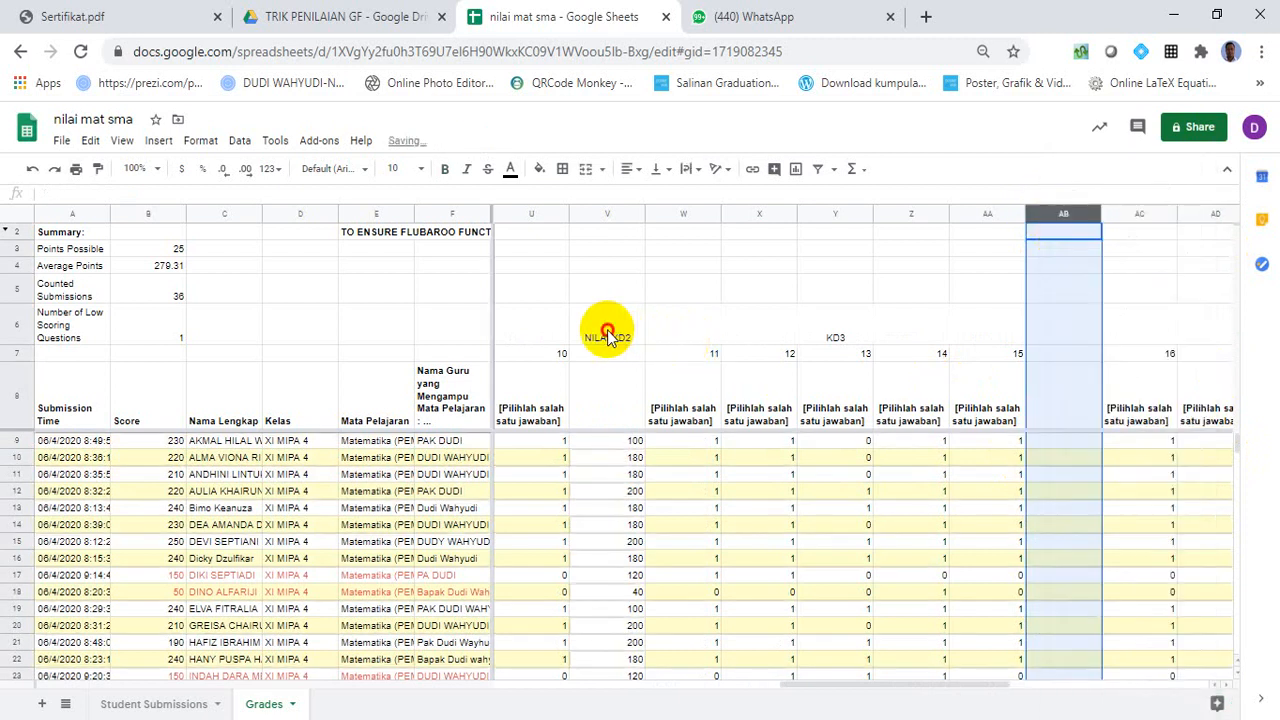
Copy the NILAI KD2 heading into AB6 above the new column and change it to NILAI KD3.
left_click(608, 331)
key("ctrl+c")
key("Right")
key("Right")
key("Right")
key("Left")
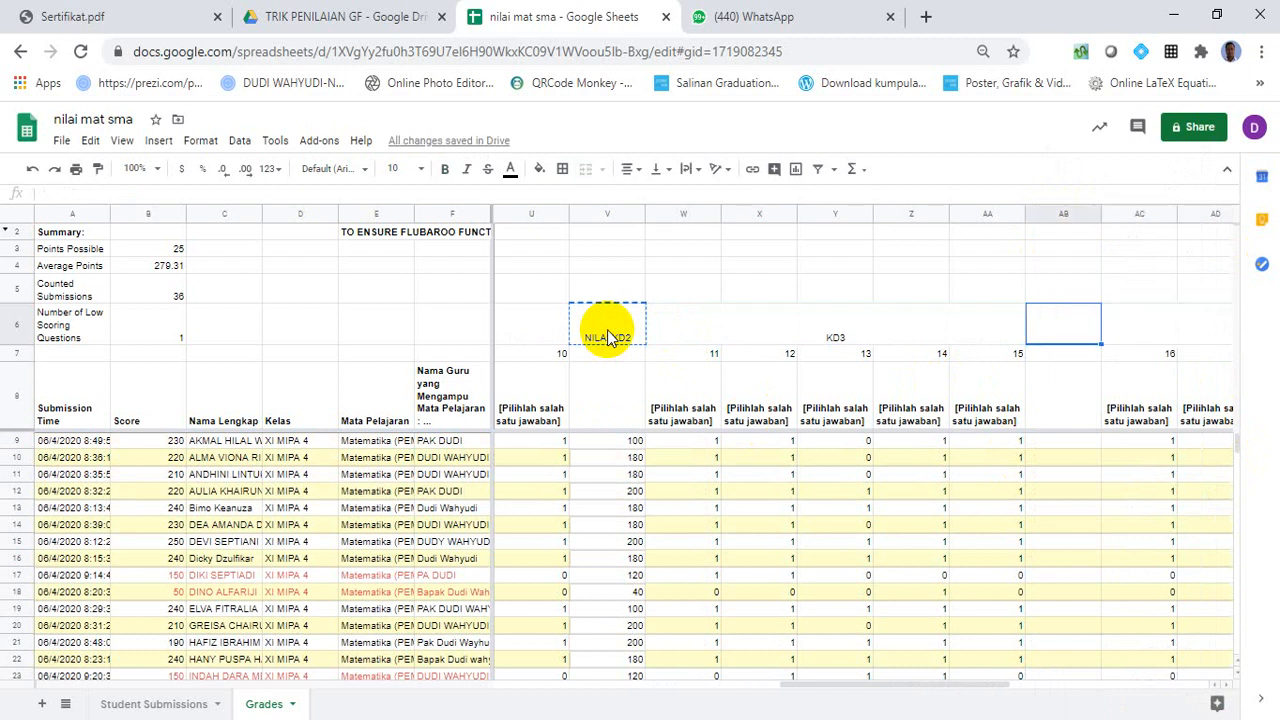
key("ctrl+v")
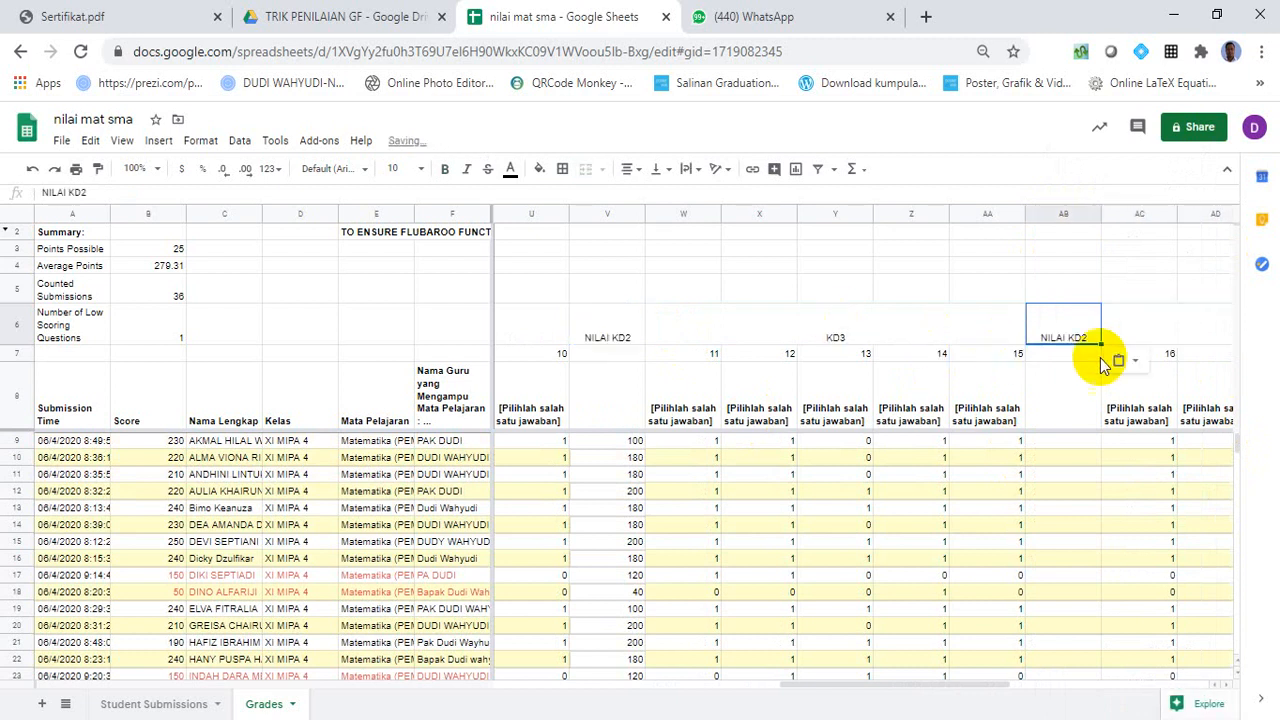
double_click(1090, 343)
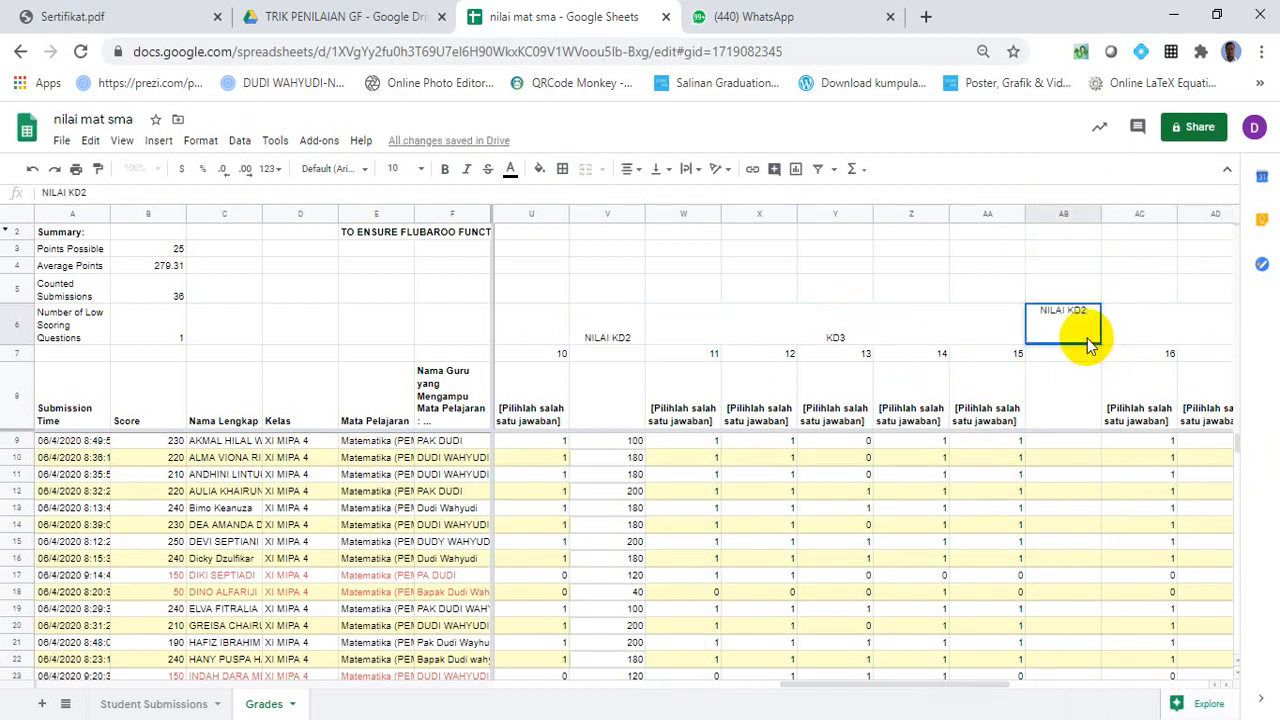
type("3")
key("Return")
Calculate the first student's KD3 score in AB9 with the formula =SUM(W9:AA9)/5*100.
key("Down")
key("Down")
type("=SUM(")
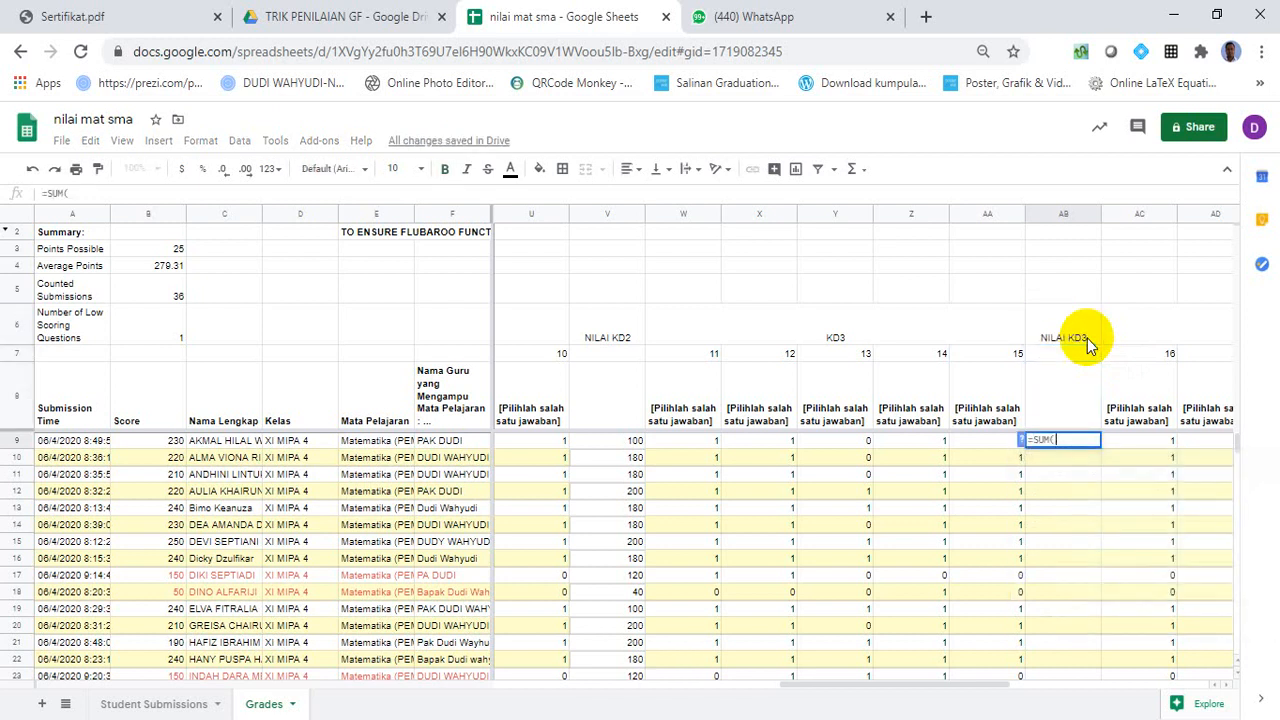
left_click_drag(700, 442, 975, 450)
type(")")
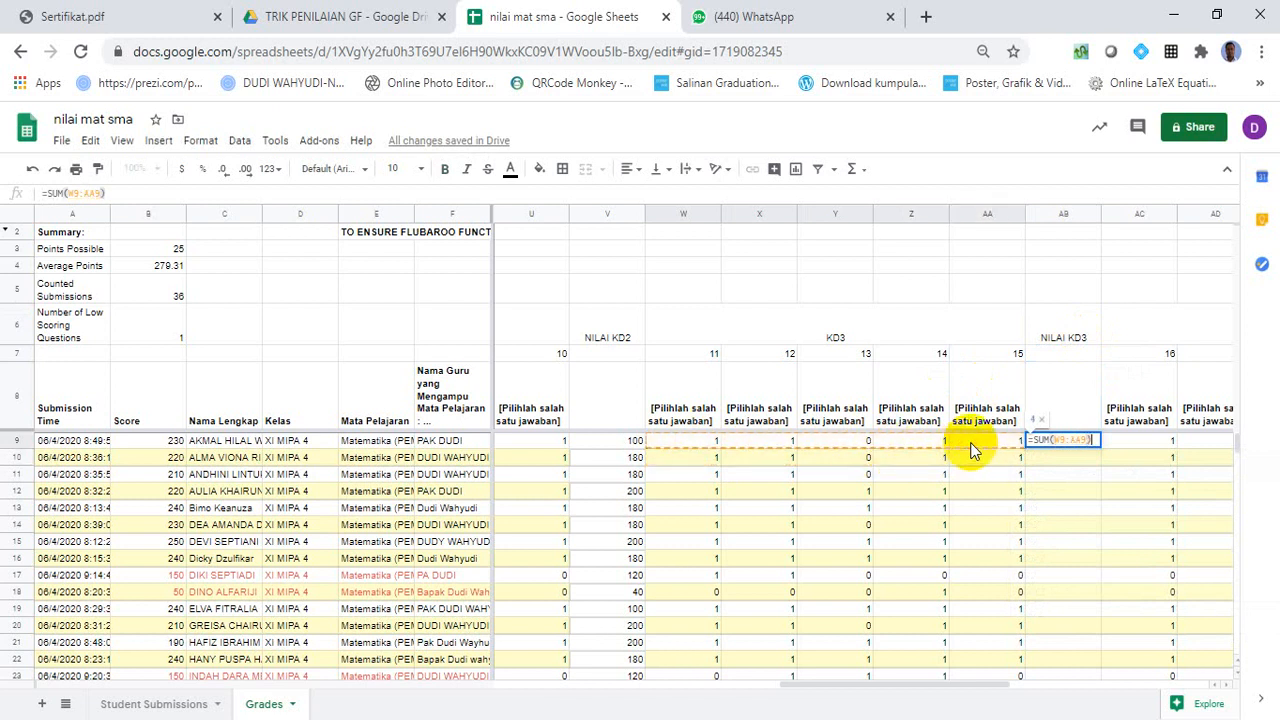
type("/")
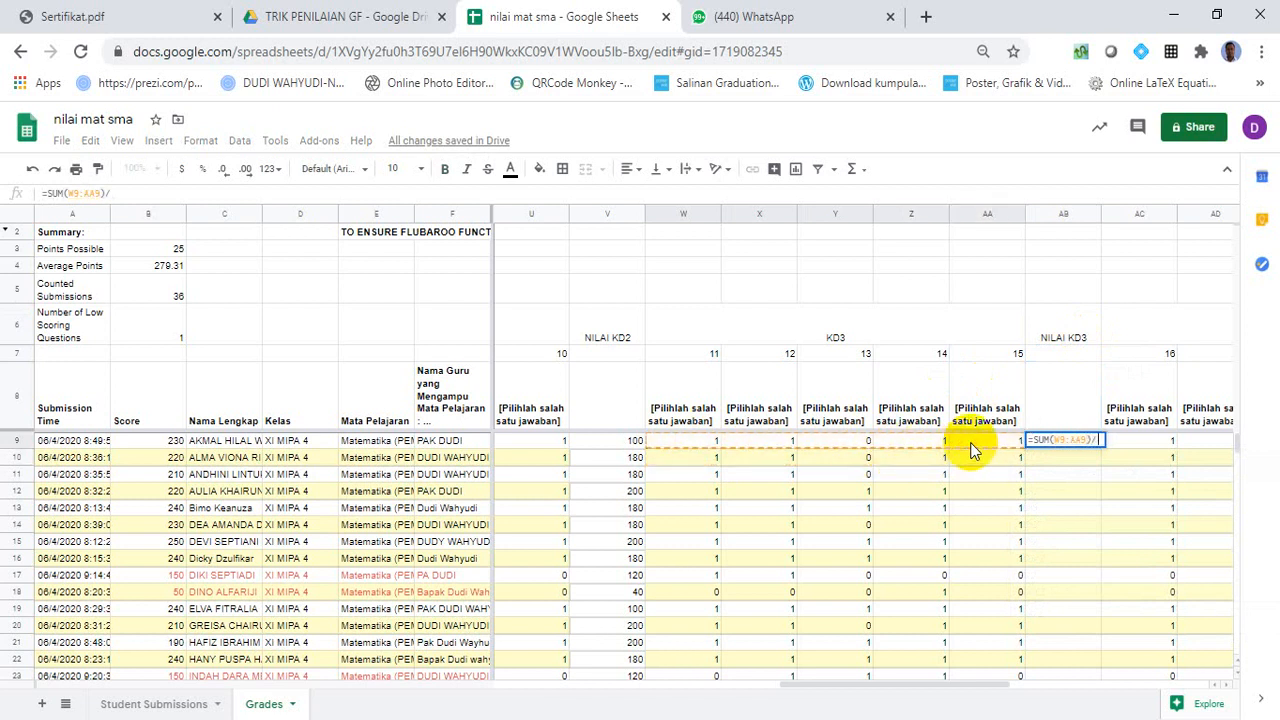
type("5")
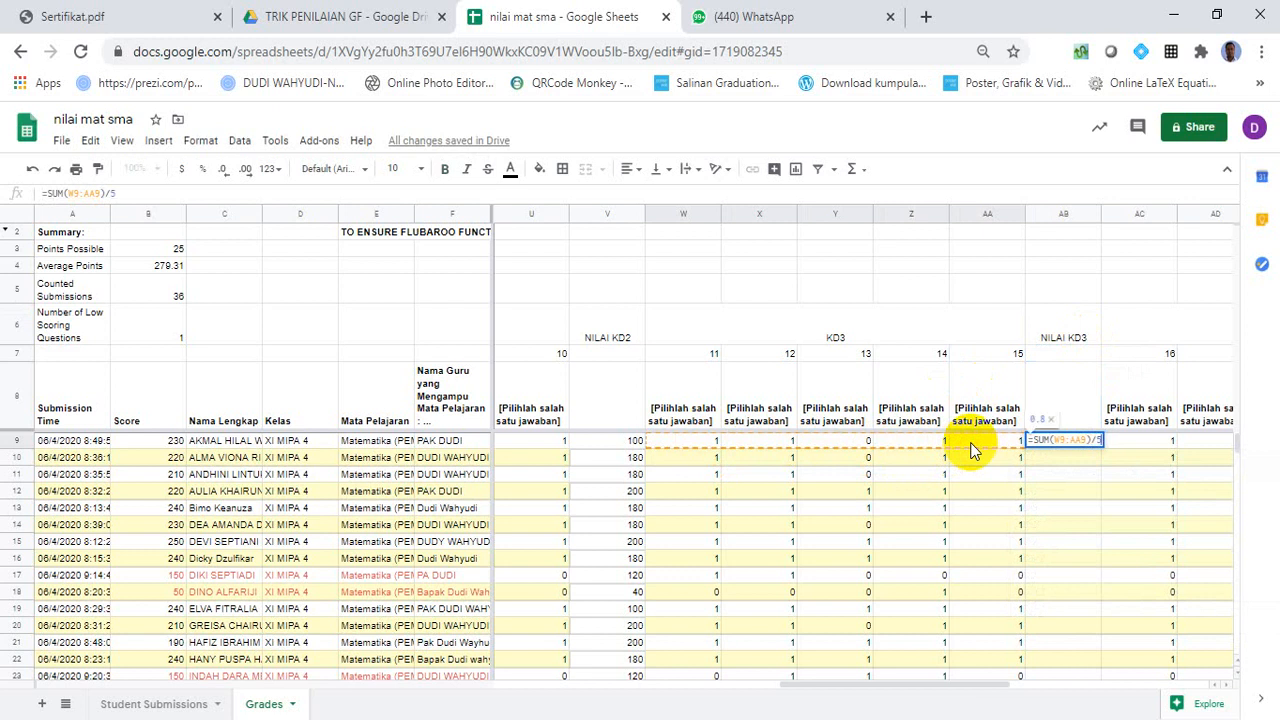
type("*100")
key("Return")
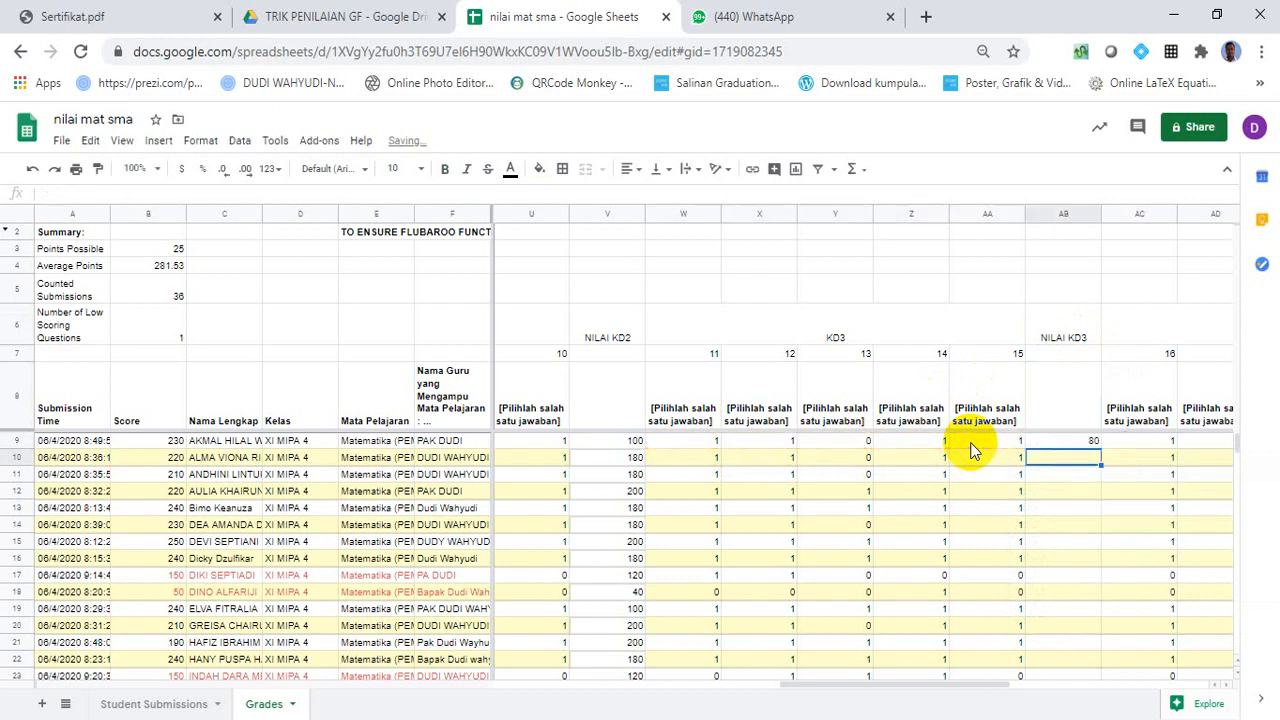
Fill the KD3 score formula down from AB9 to the last student in AB44.
left_click(1073, 443)
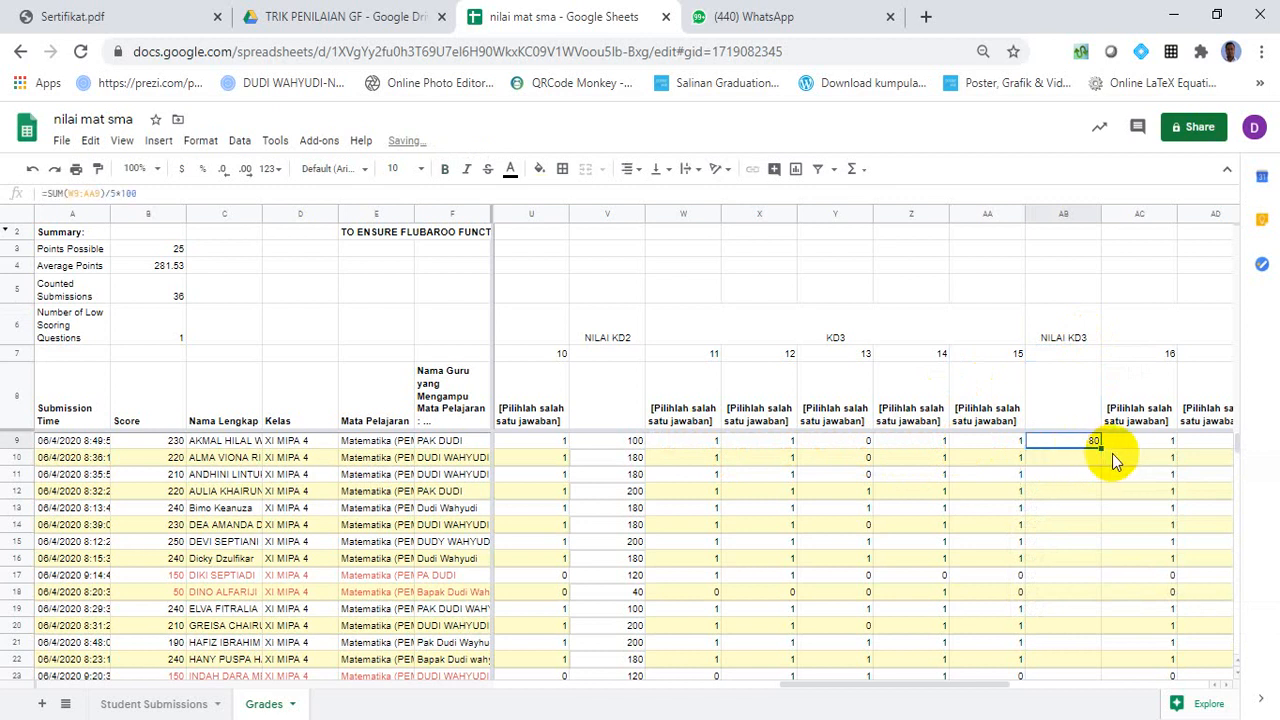
left_click_drag(1100, 452, 1071, 528)
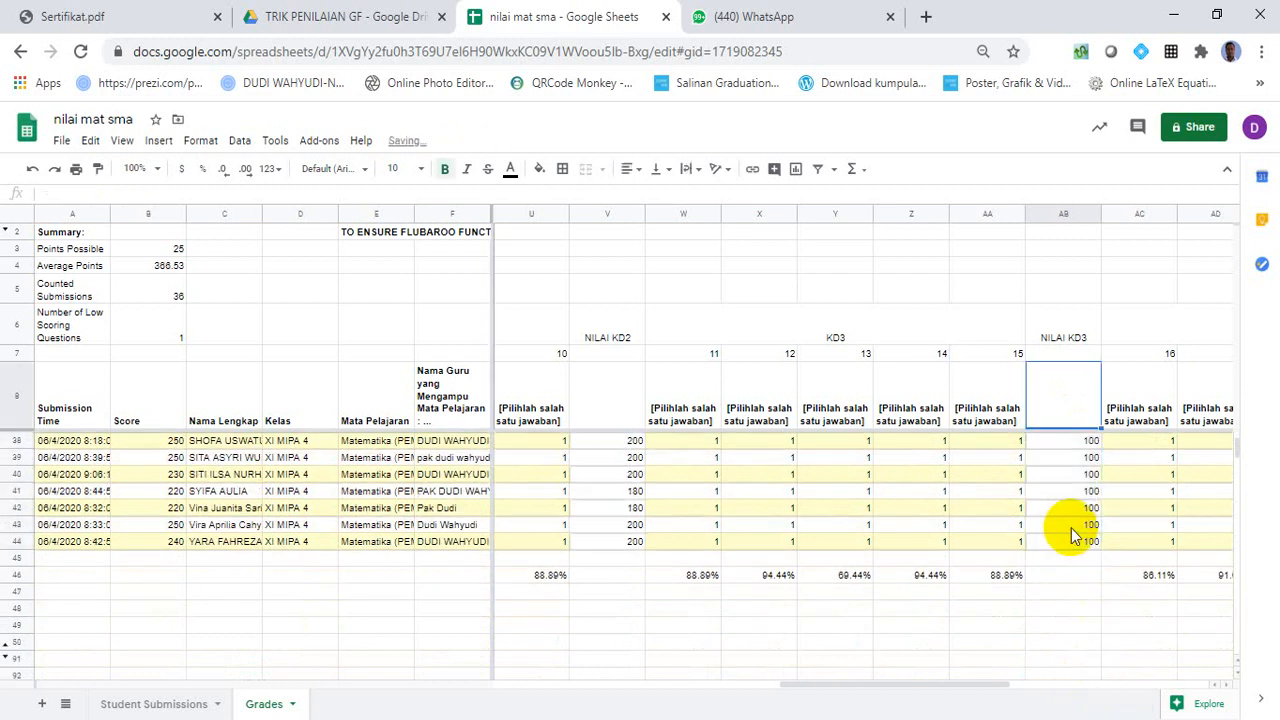
left_click(1236, 442)
left_click_drag(1236, 442, 1223, 260)
Insert an empty column between the question 20 and question 21 columns, after the KD4 group.
left_click(1130, 474)
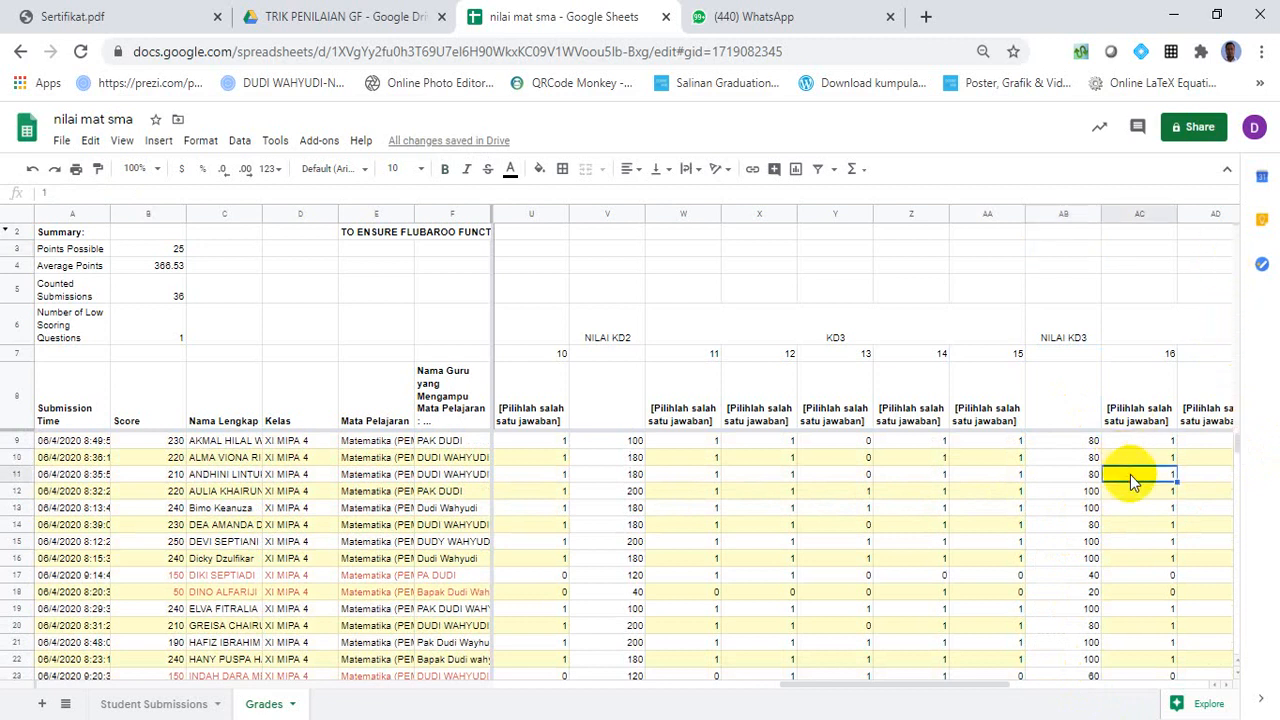
key("Right")
key("Right")
key("Right")
key("Right")
key("Right")
key("Right")
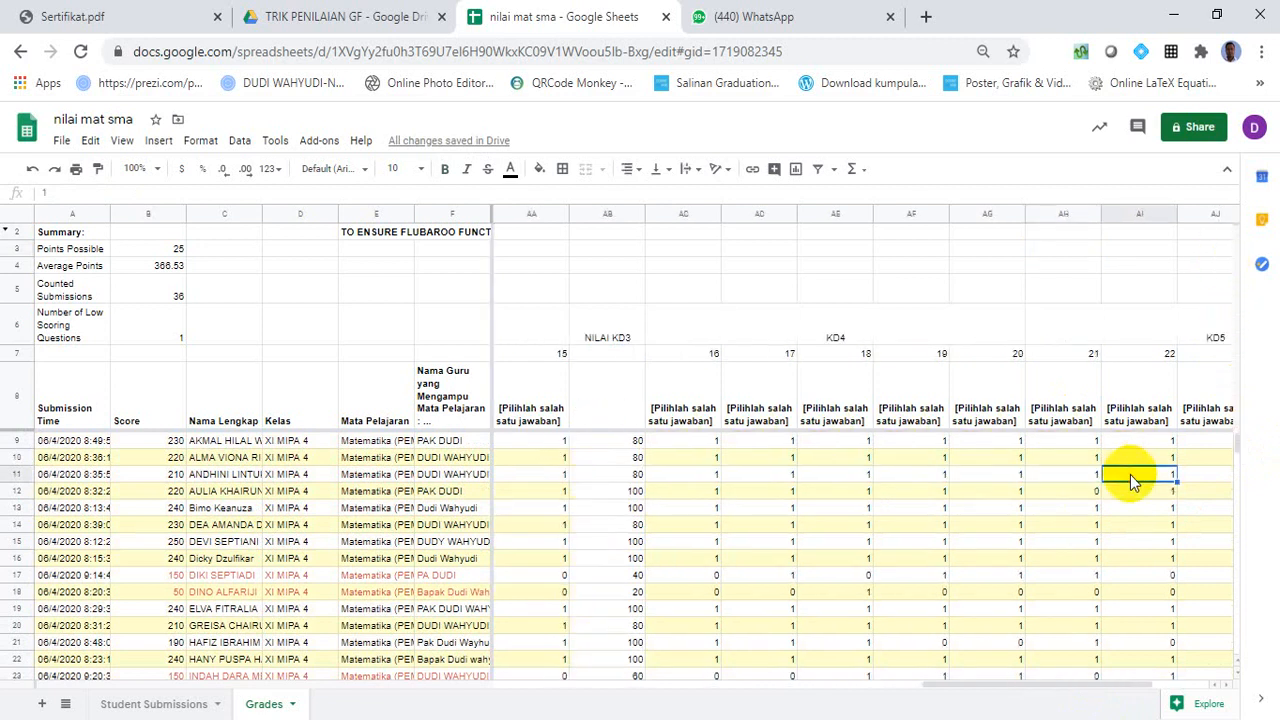
left_click(1063, 215)
right_click(1066, 220)
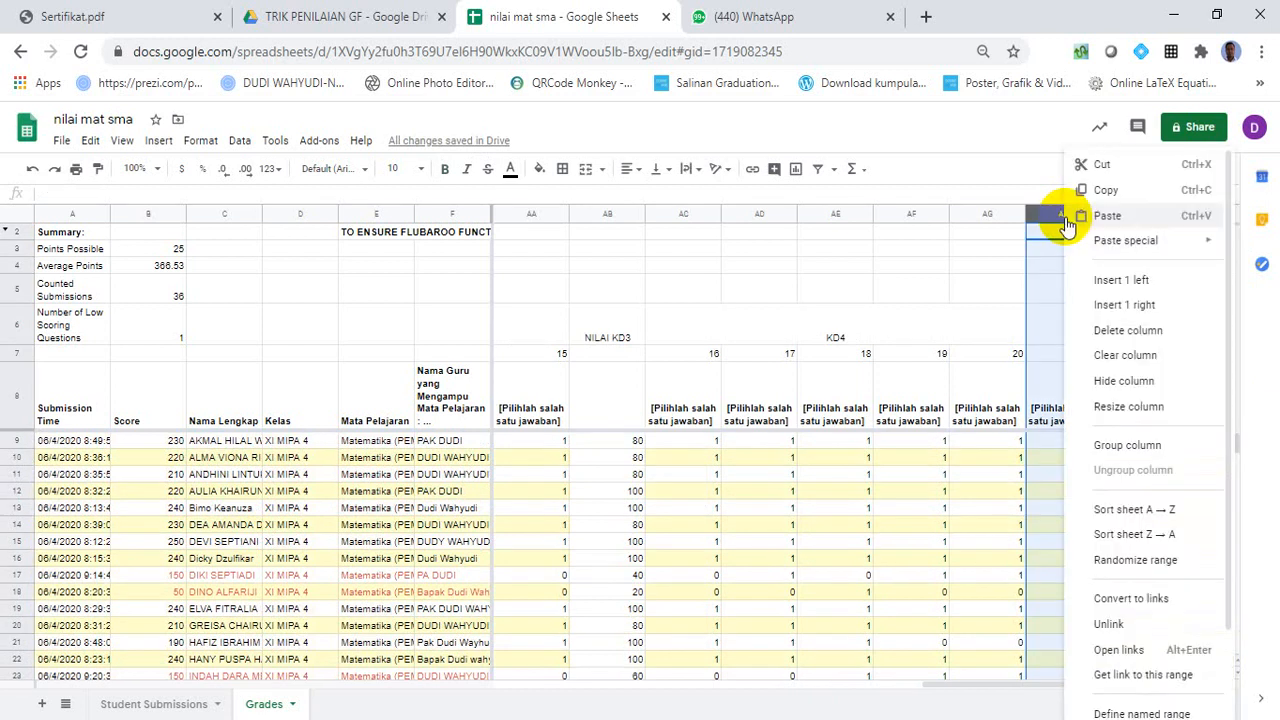
left_click(1128, 282)
Enter the heading KD4 in AH6 above the newly inserted column.
left_click(1056, 333)
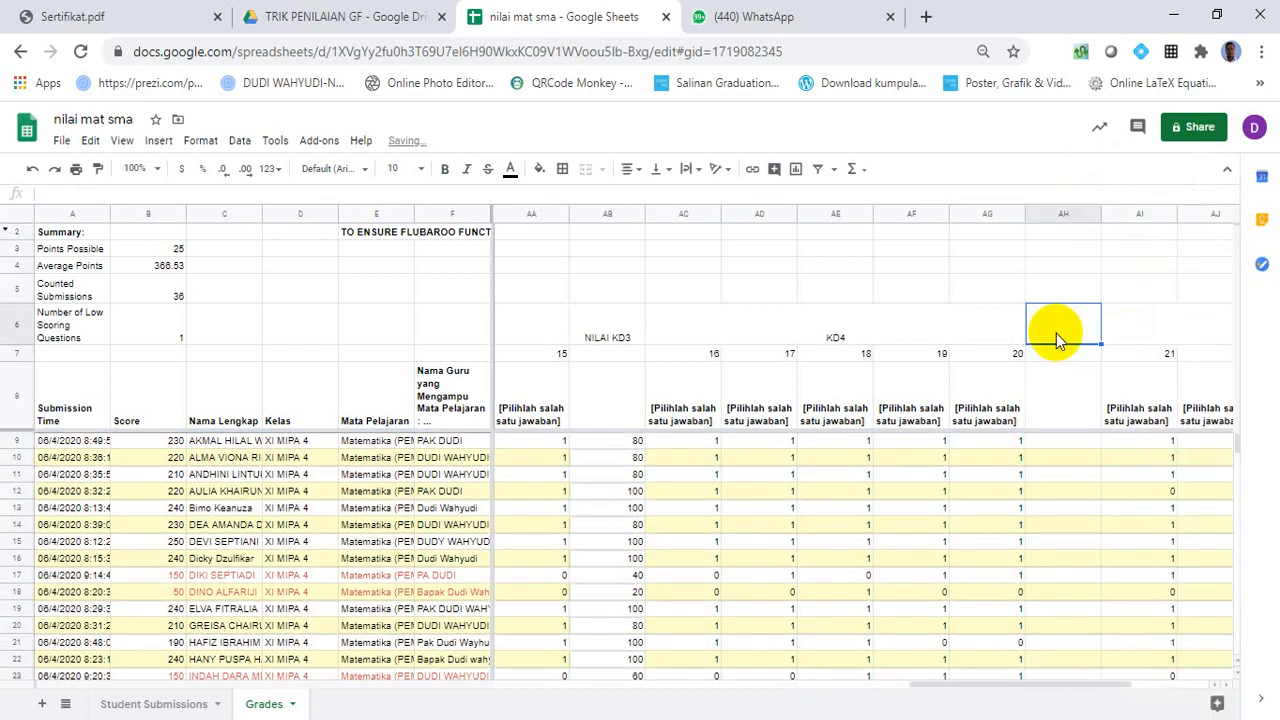
type("KD4")
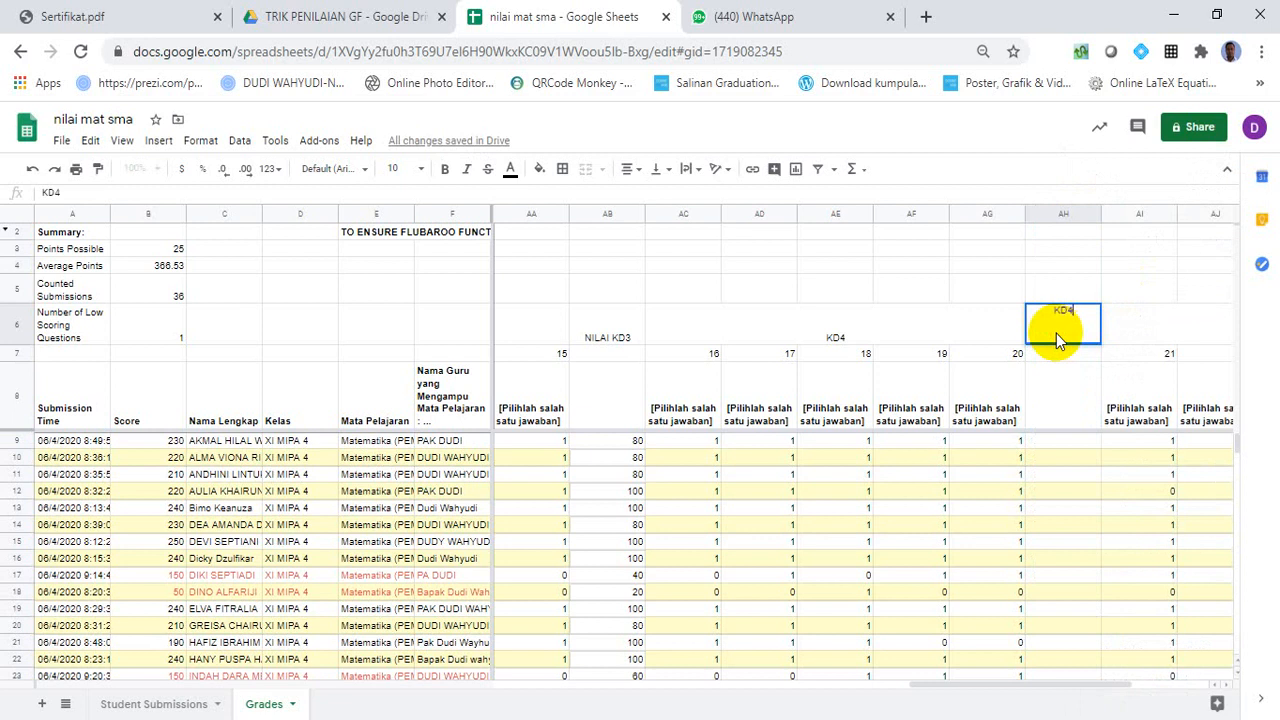
key("Return")
Calculate the first student's KD4 score in AH9 with the formula =SUM(AC9:AG9)/5*100.
key("Down")
key("Down")
type("=SUM(")
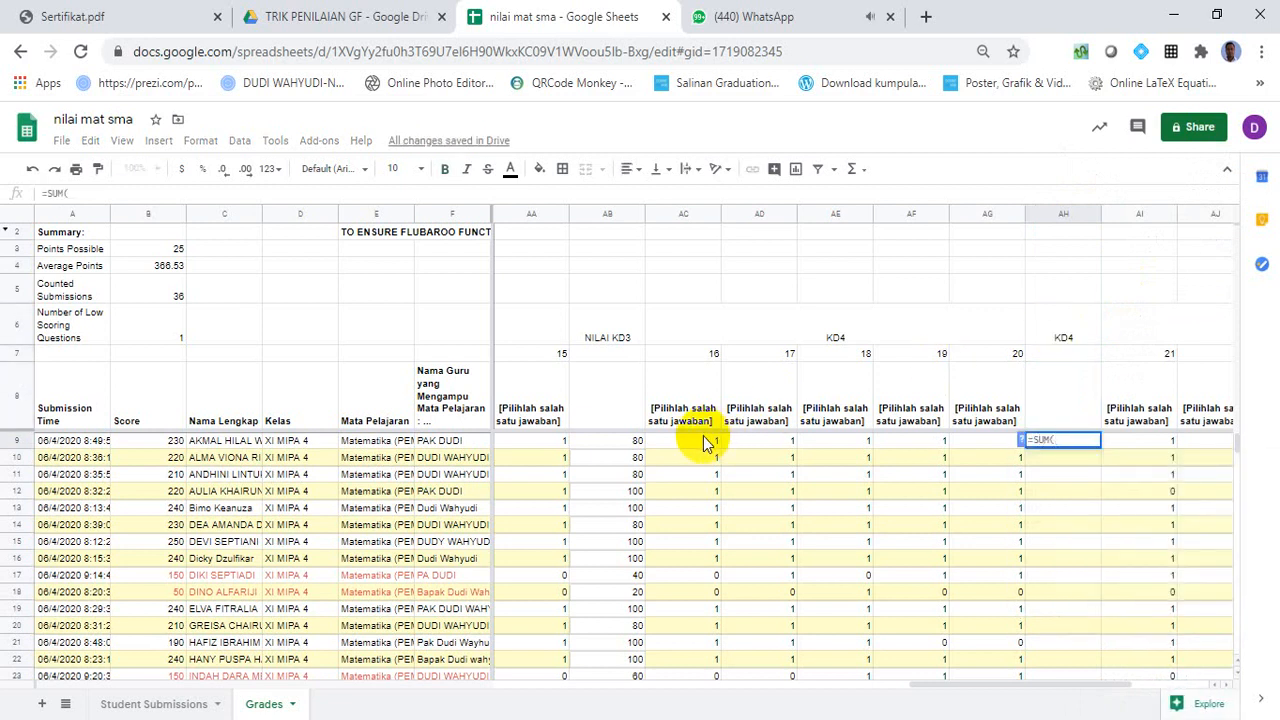
left_click_drag(705, 441, 979, 455)
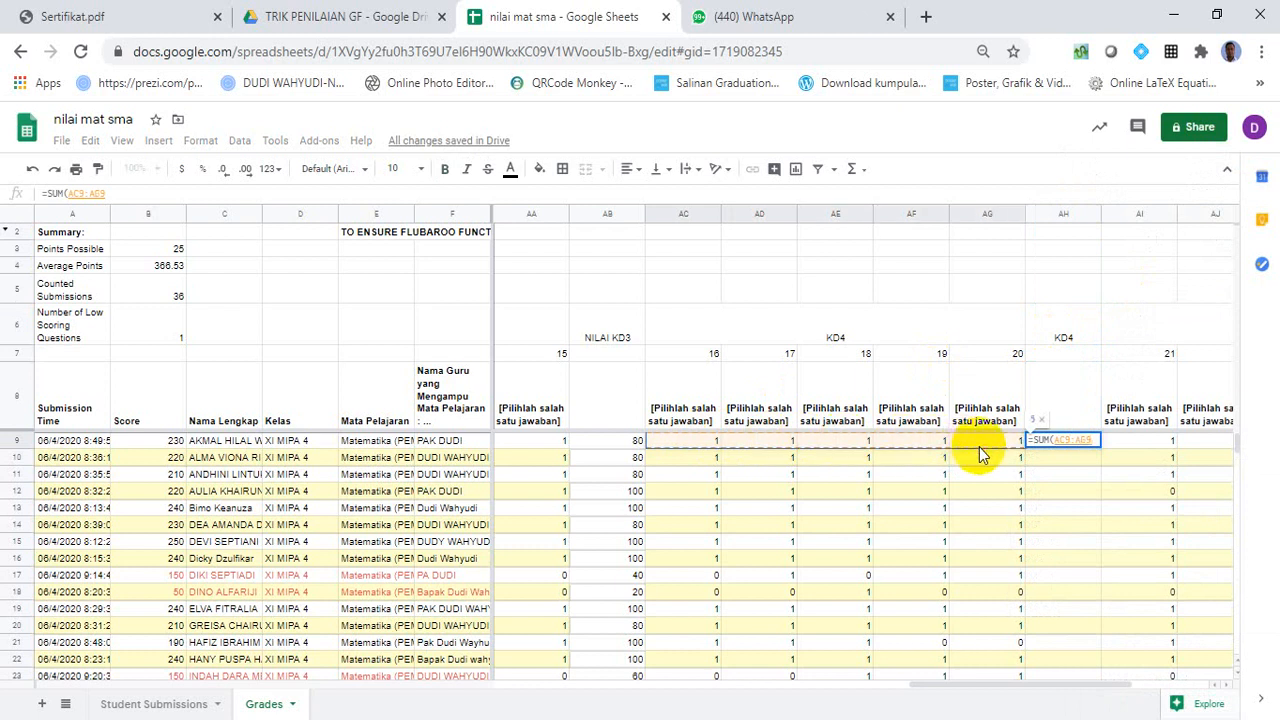
type(")/")
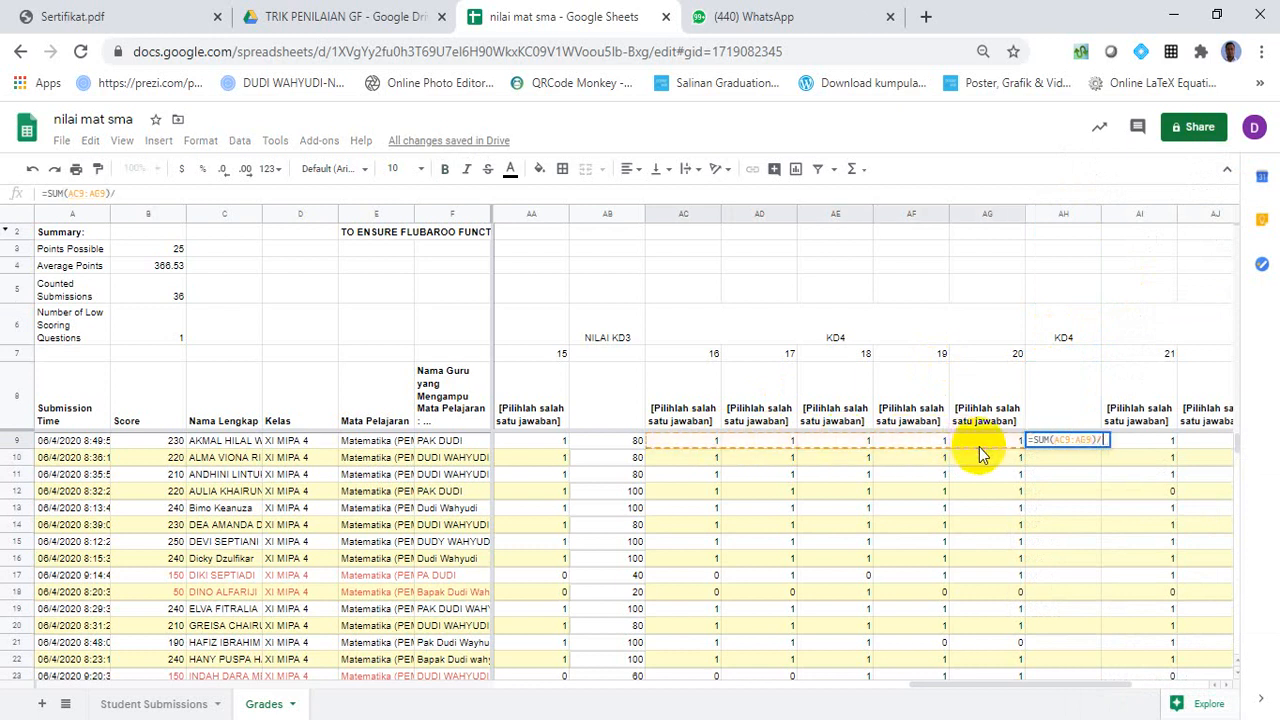
type("5*100")
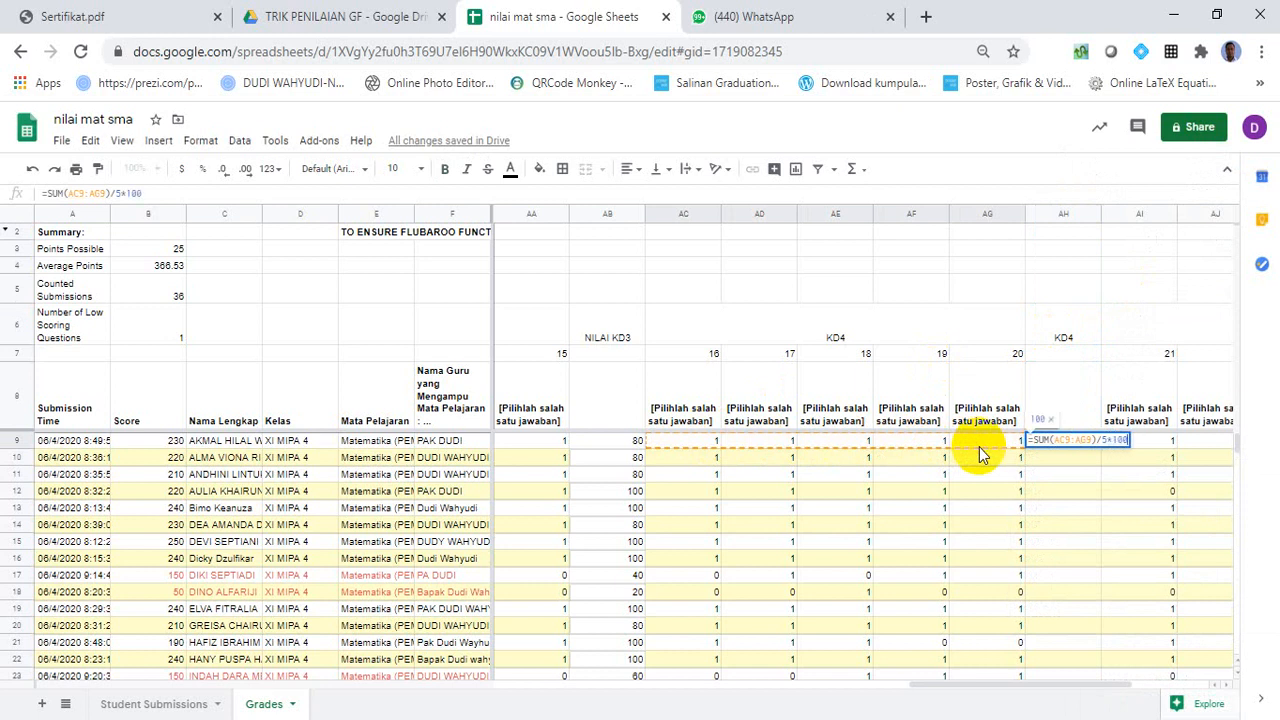
key("Return")
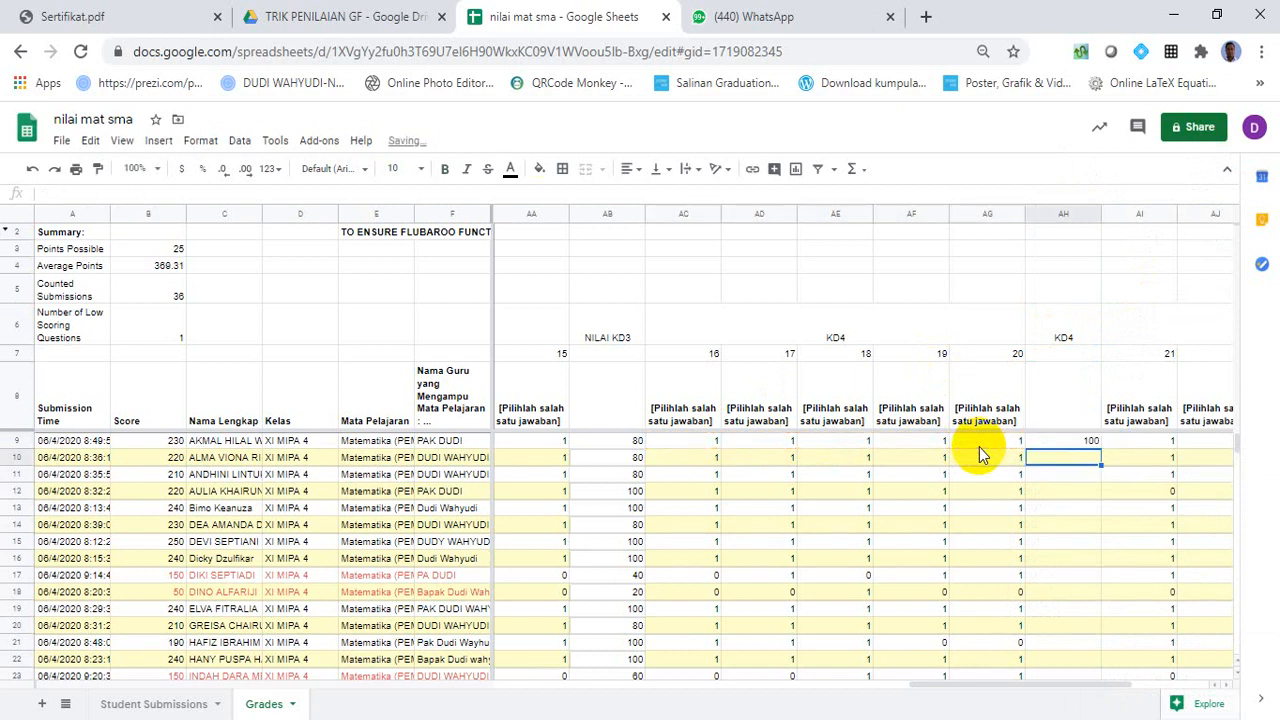
Fill the KD4 score formula down from AH9 to the last student in AH44.
left_click(1091, 444)
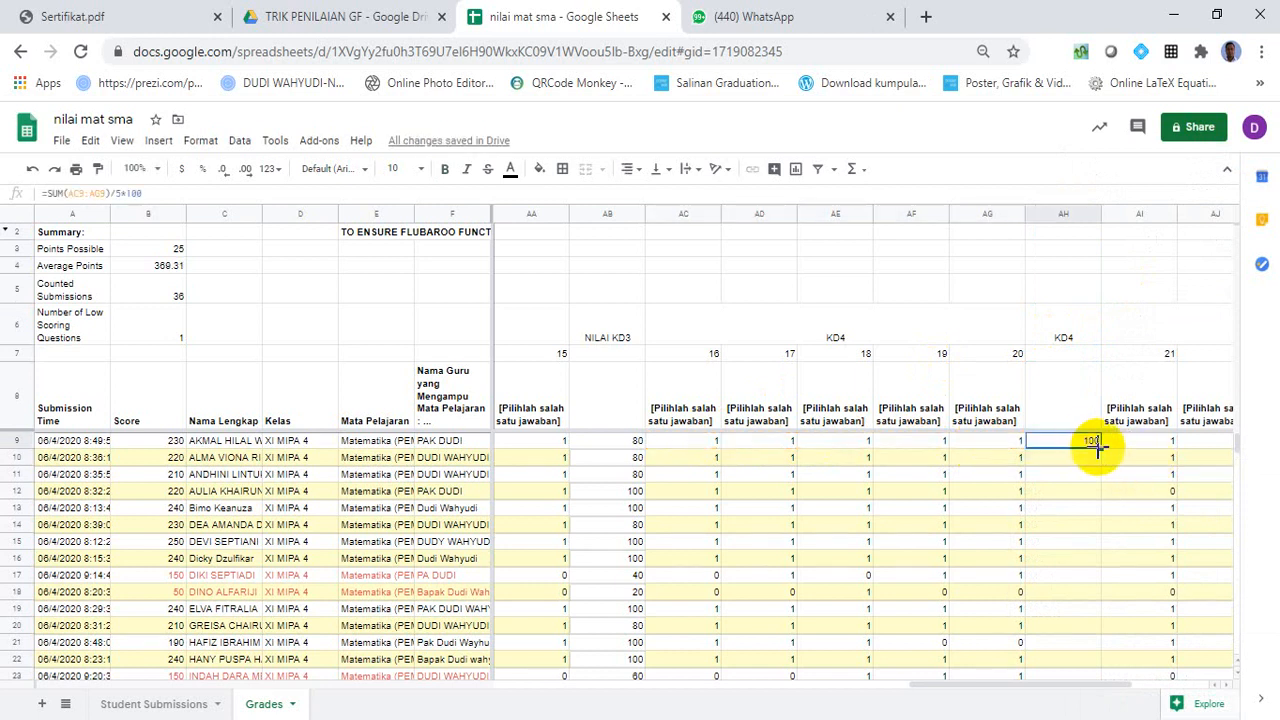
left_click_drag(1100, 448, 1110, 618)
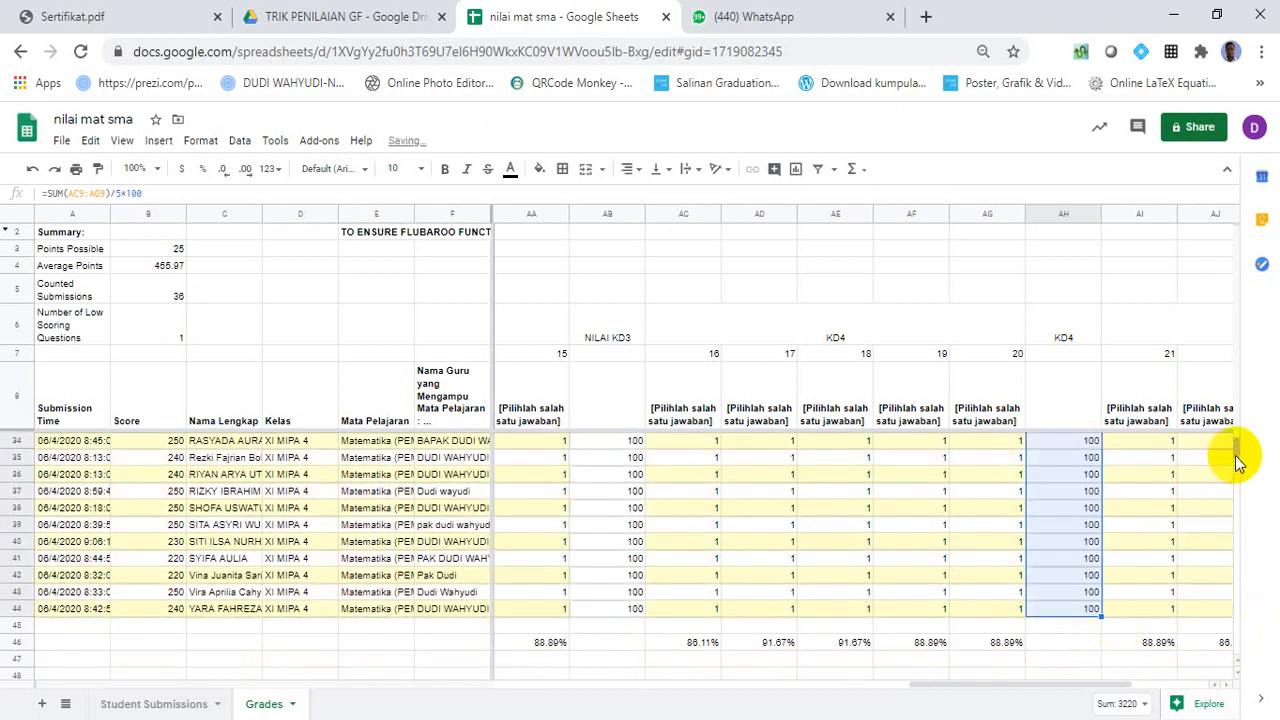
left_click_drag(1238, 450, 1229, 297)
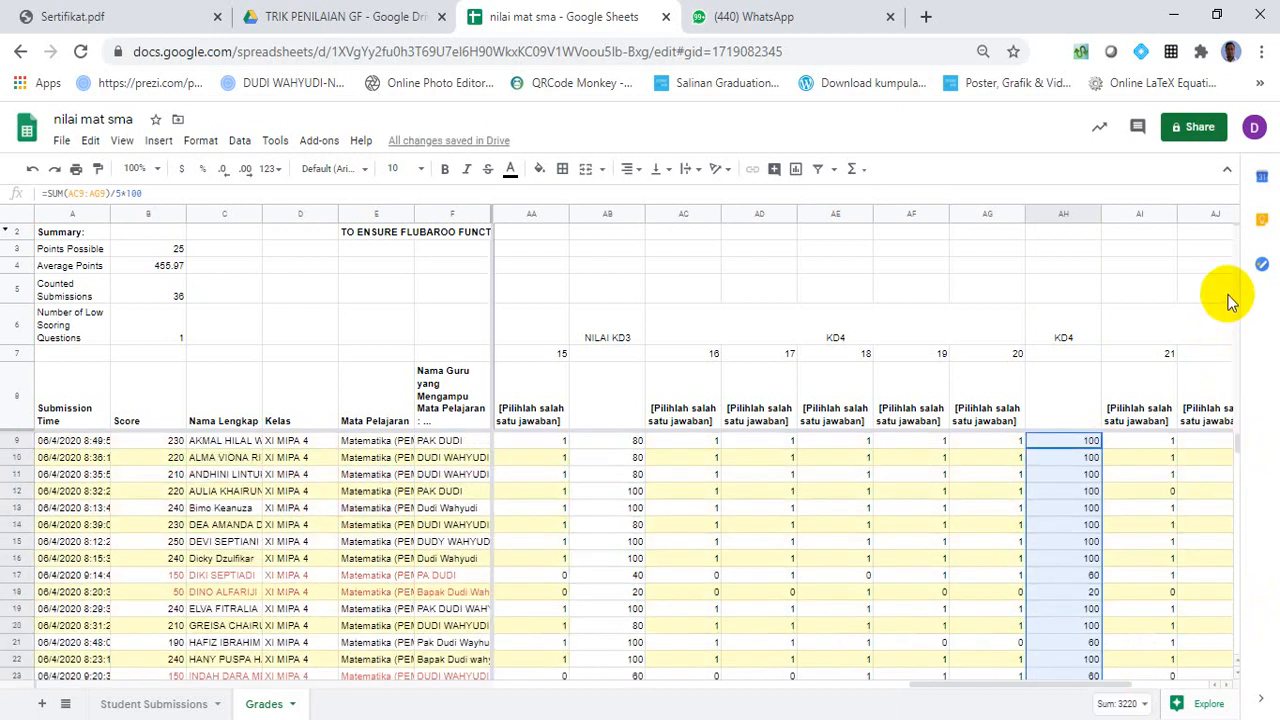
Insert an empty column directly after the question 25 column AM, at the end of the KD5 group.
left_click(1155, 447)
key("Right")
key("Right")
key("Right")
key("Right")
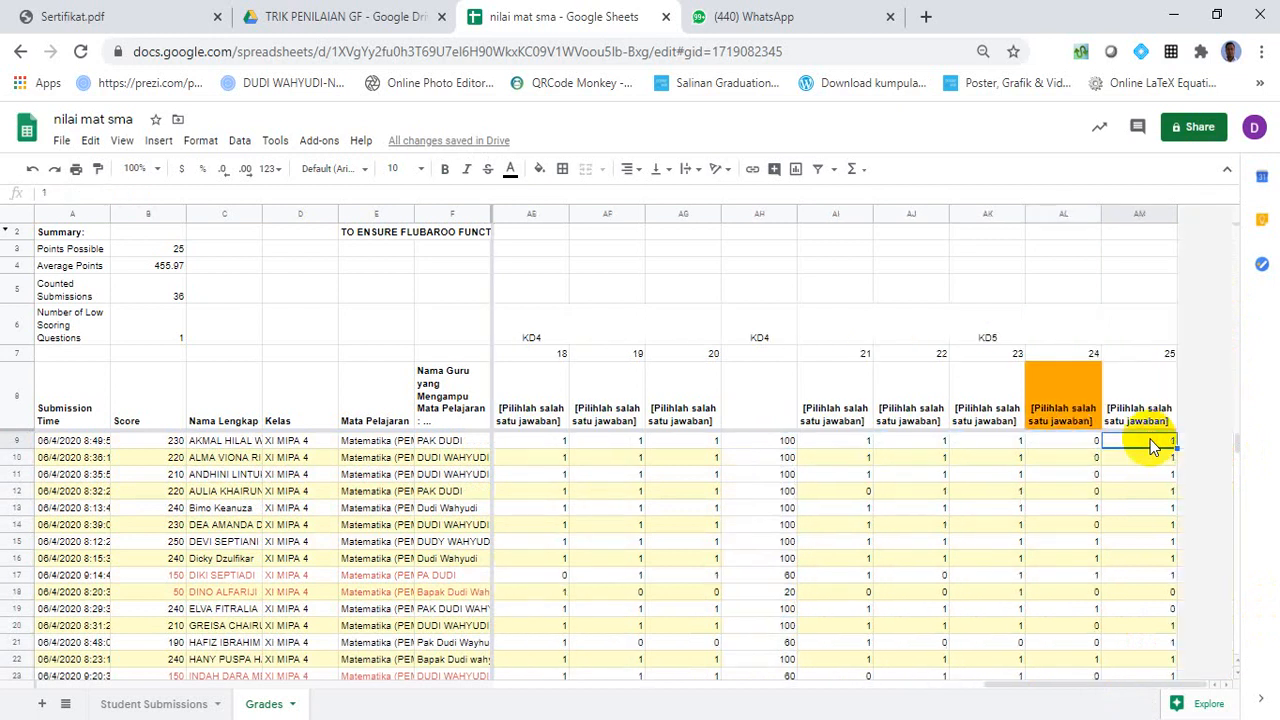
left_click(1145, 216)
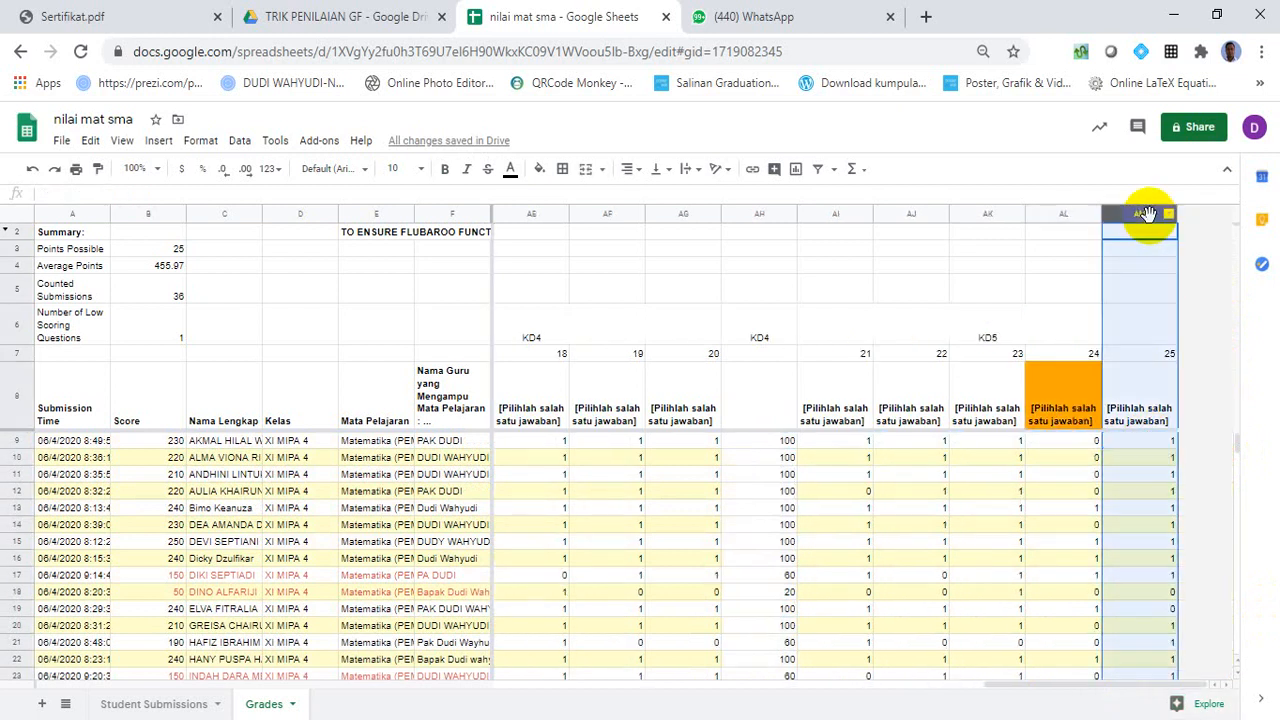
right_click(1150, 220)
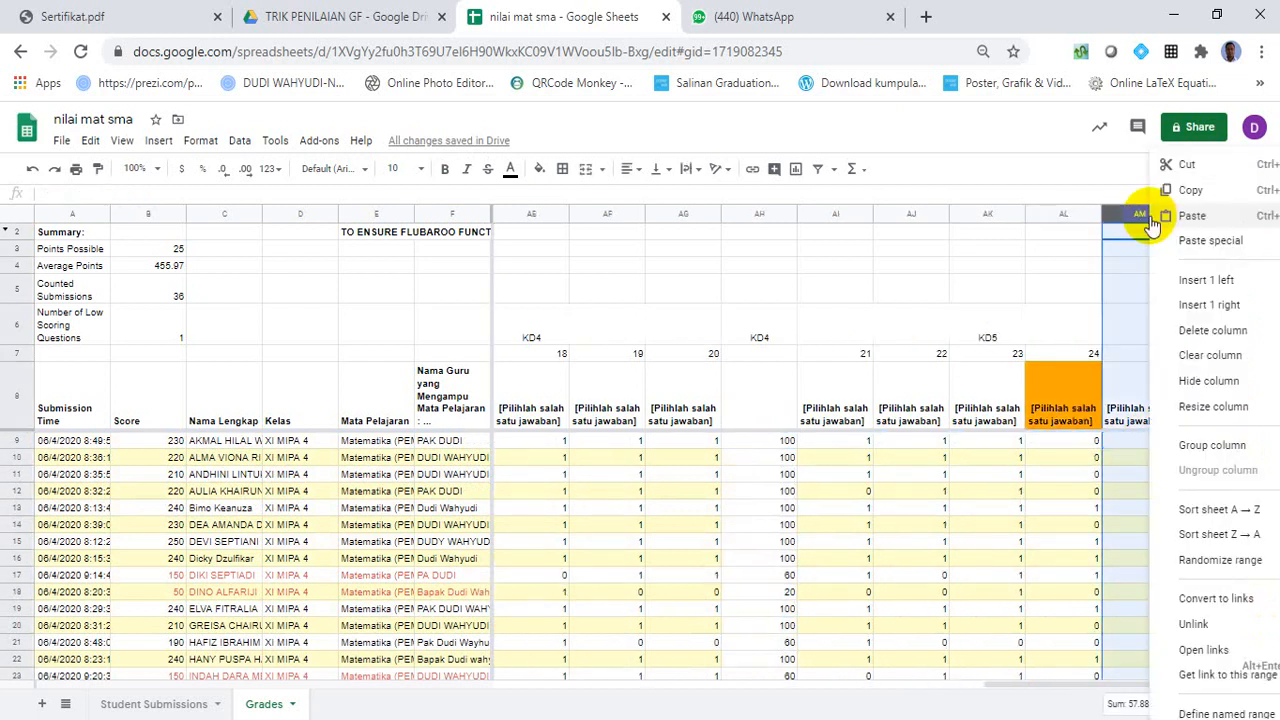
left_click(1198, 304)
Enter the heading KD5 in AN6 above the newly inserted column.
left_click(1126, 333)
type("K")
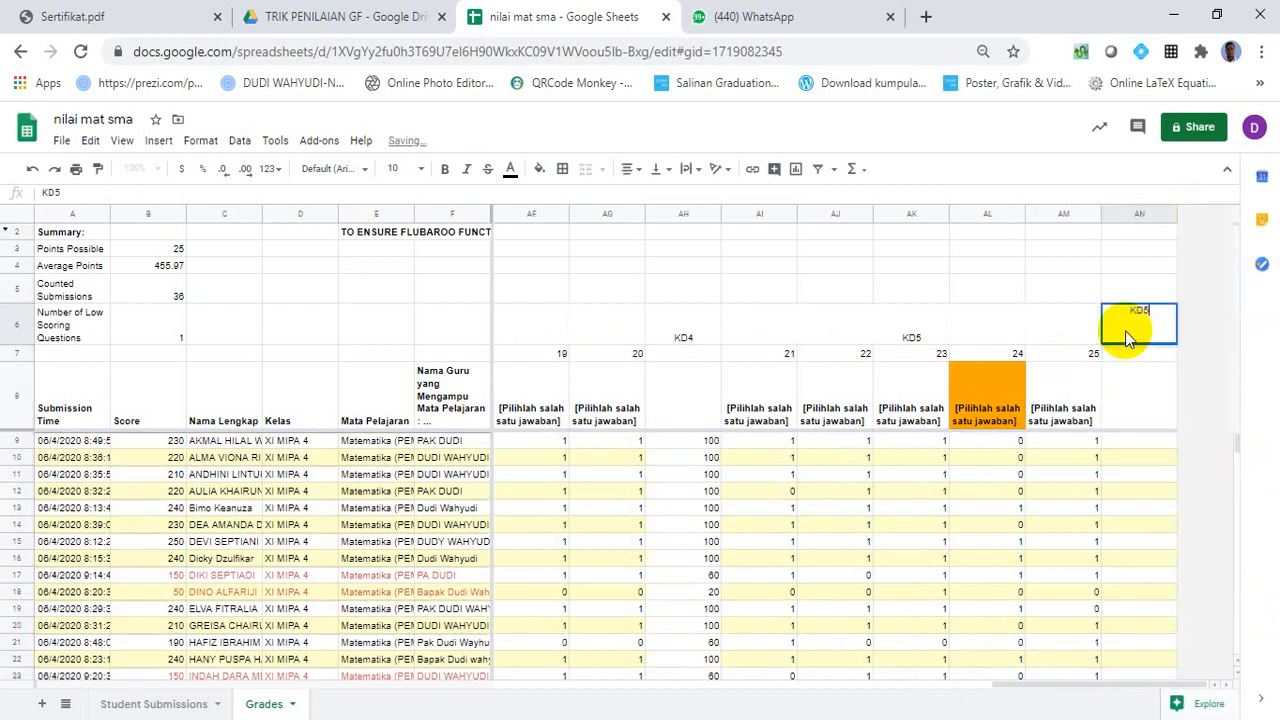
type("D5")
key("Return")
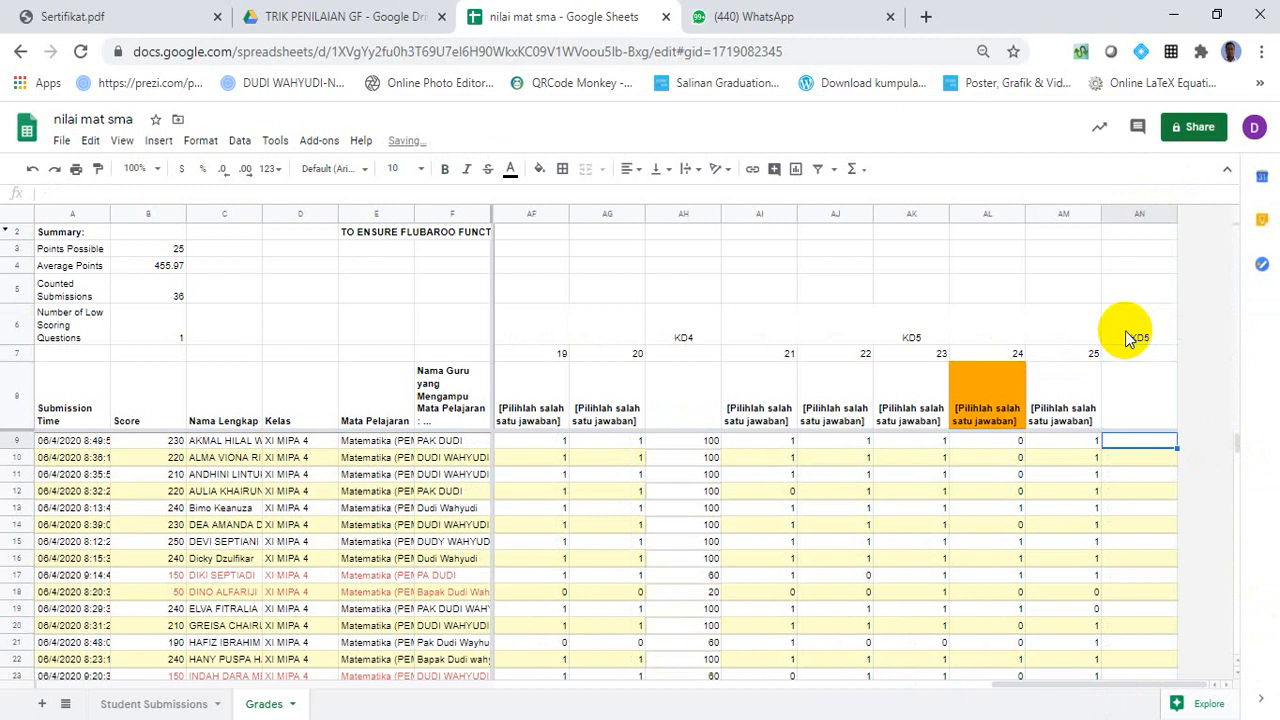
Calculate the first student's KD5 score in AN9 with the formula =SUM(AI9:AM9)/5*100.
type("=SUM(")
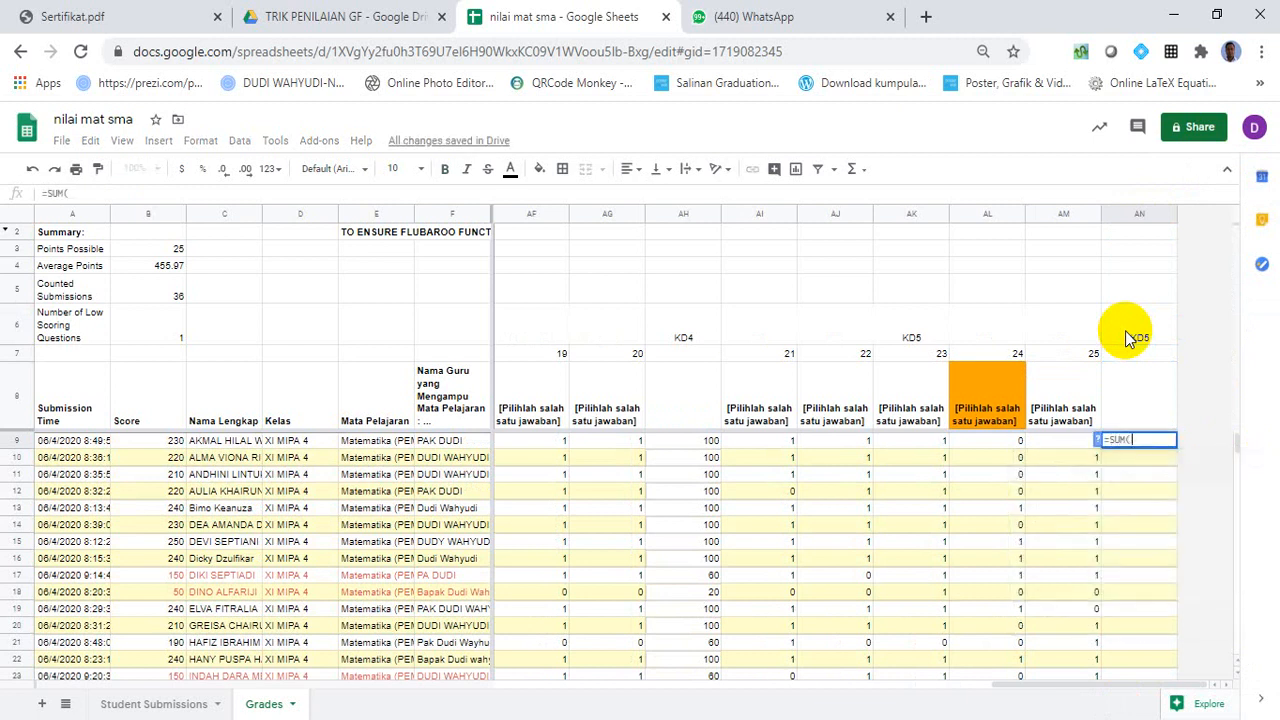
left_click_drag(786, 443, 1058, 439)
type(")/5*100")
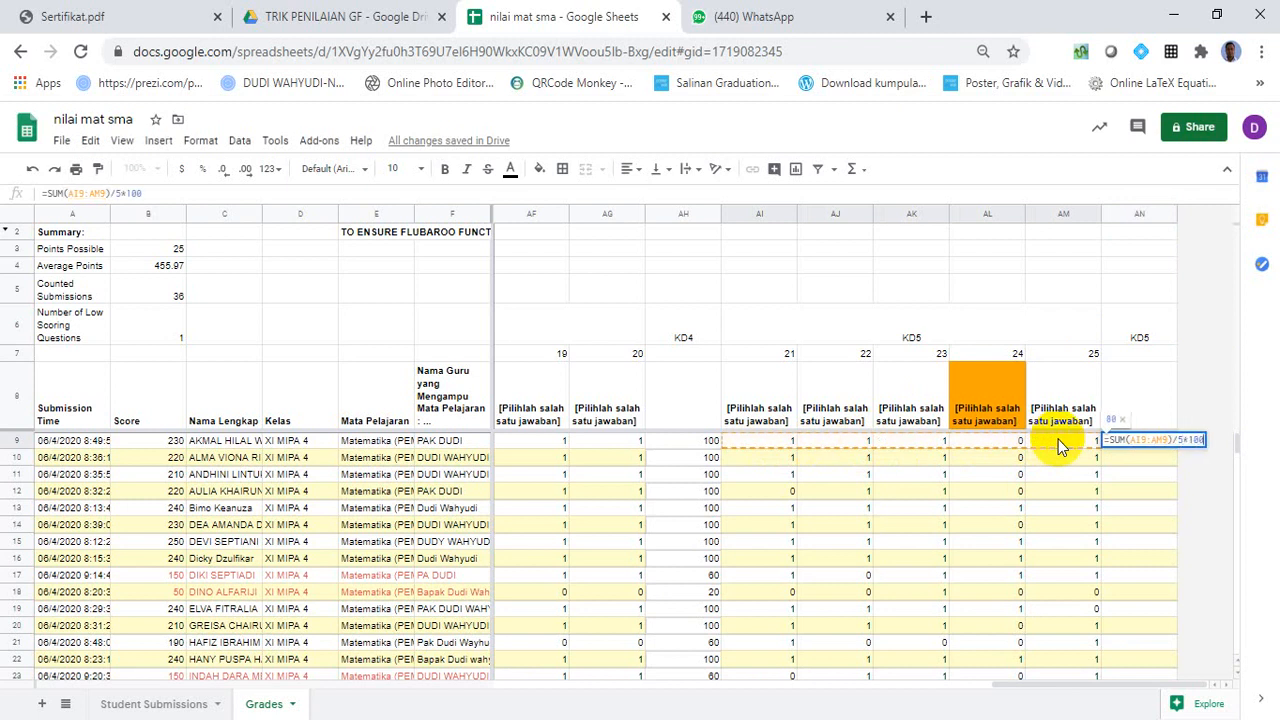
key("Return")
Fill the KD5 score formula down from AN9 to the last student in AN44.
left_click(1150, 442)
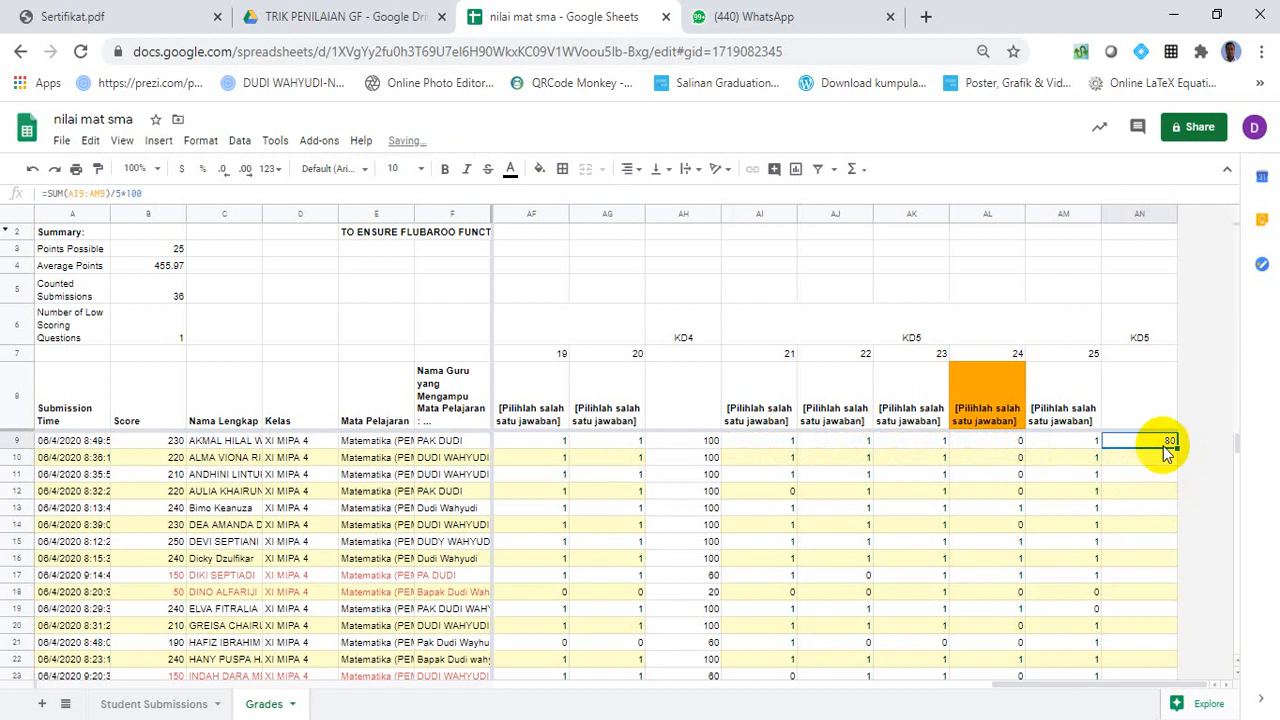
left_click_drag(1173, 445, 1169, 496)
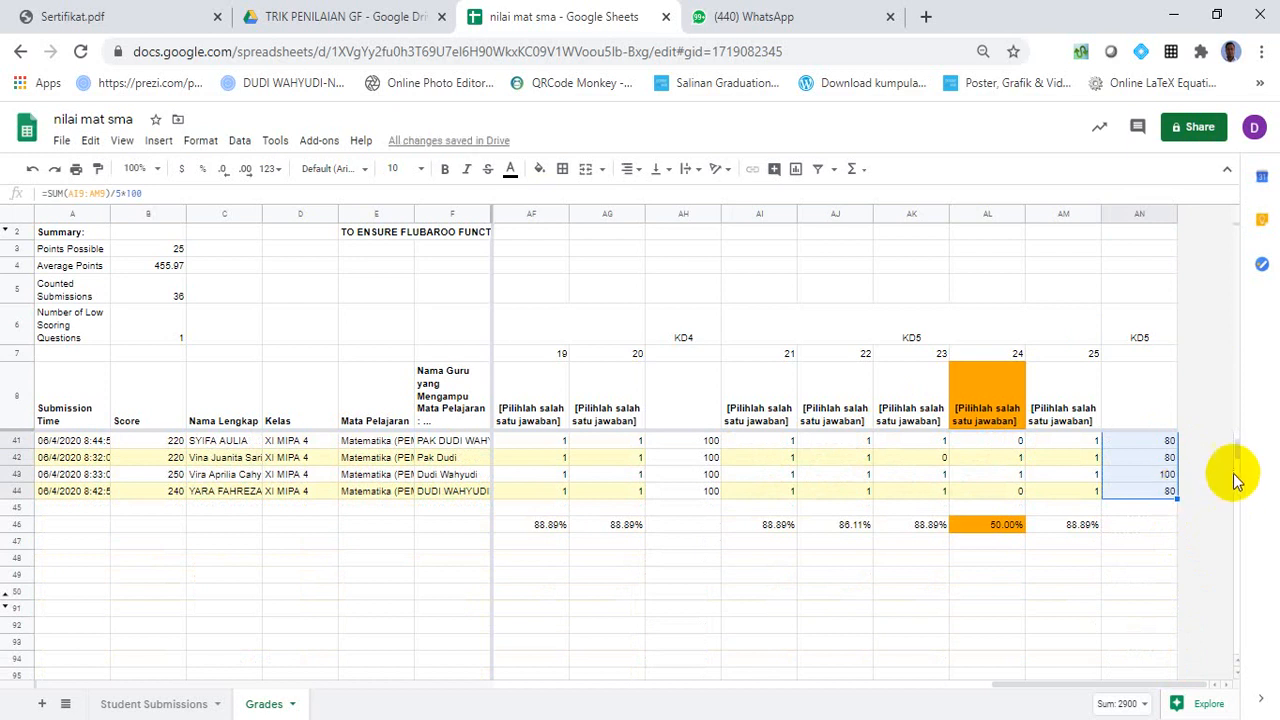
left_click_drag(1237, 451, 1228, 234)
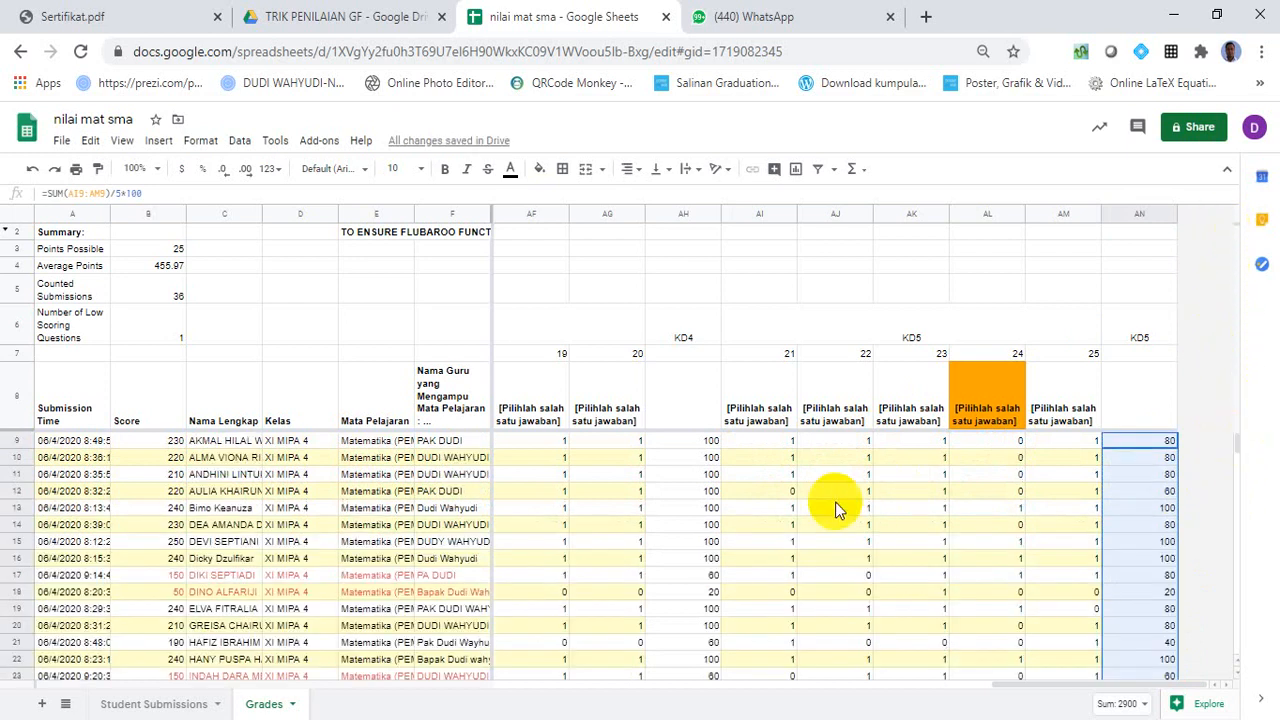
left_click(895, 543)
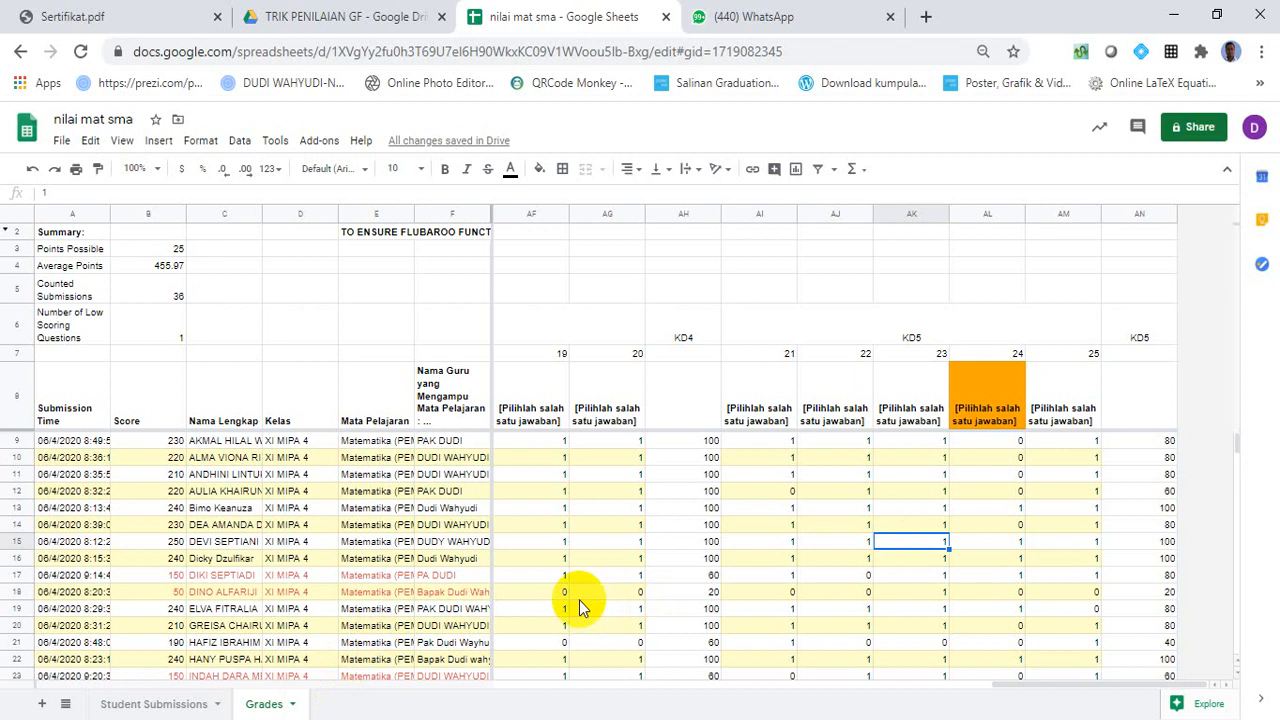
left_click(61, 143)
mouse_move(160, 324)
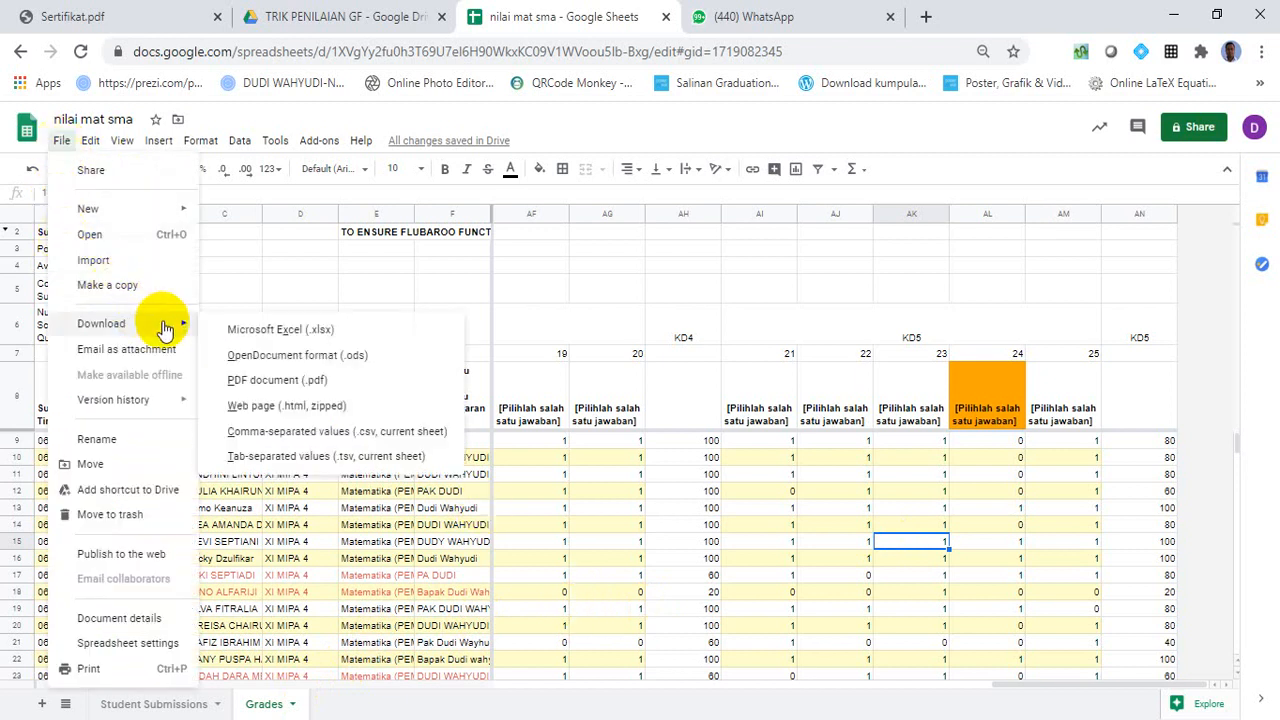
left_click(630, 460)
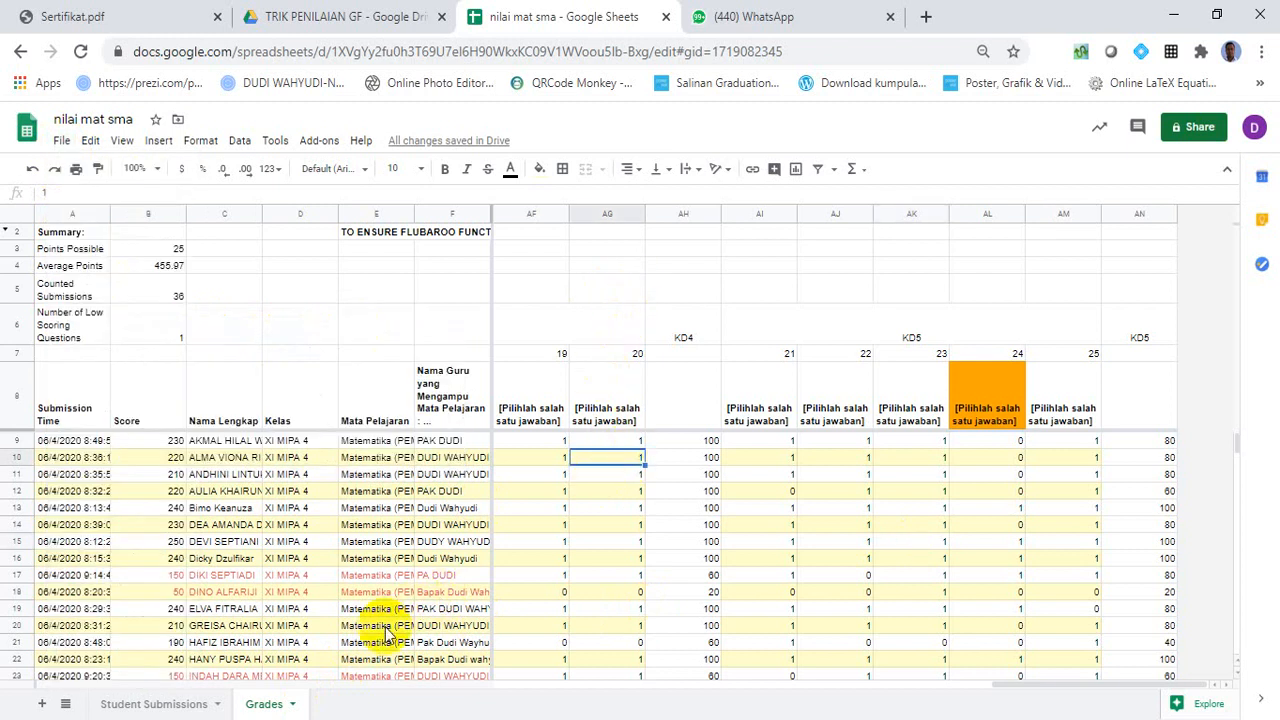
Duplicate the Grades sheet and rename the copy NILAI KD.
left_click(295, 705)
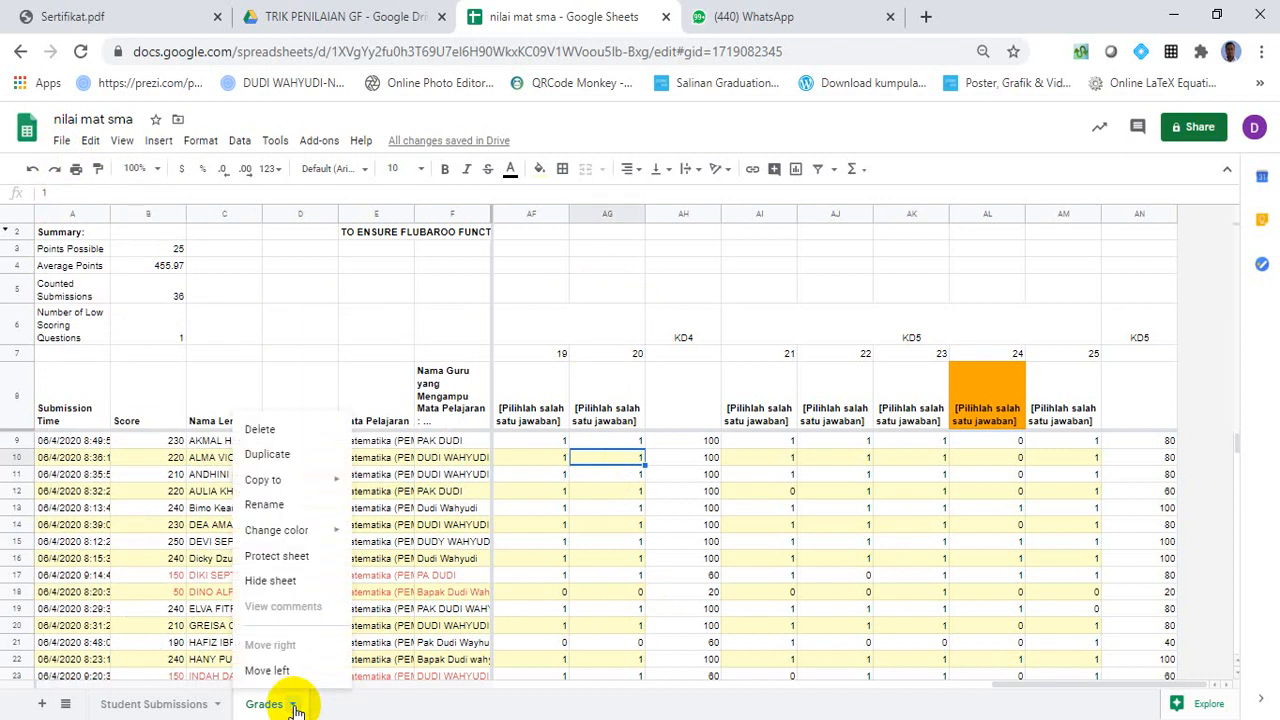
left_click(278, 457)
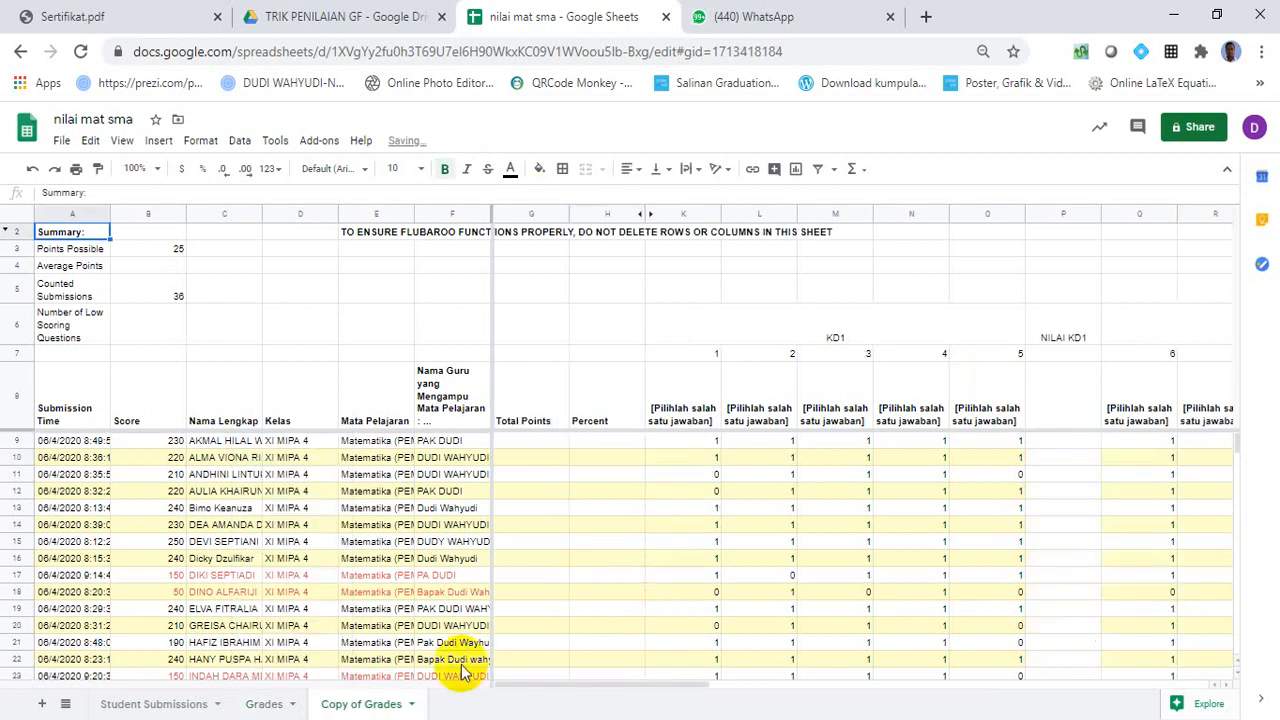
double_click(383, 710)
type("NILAI KD")
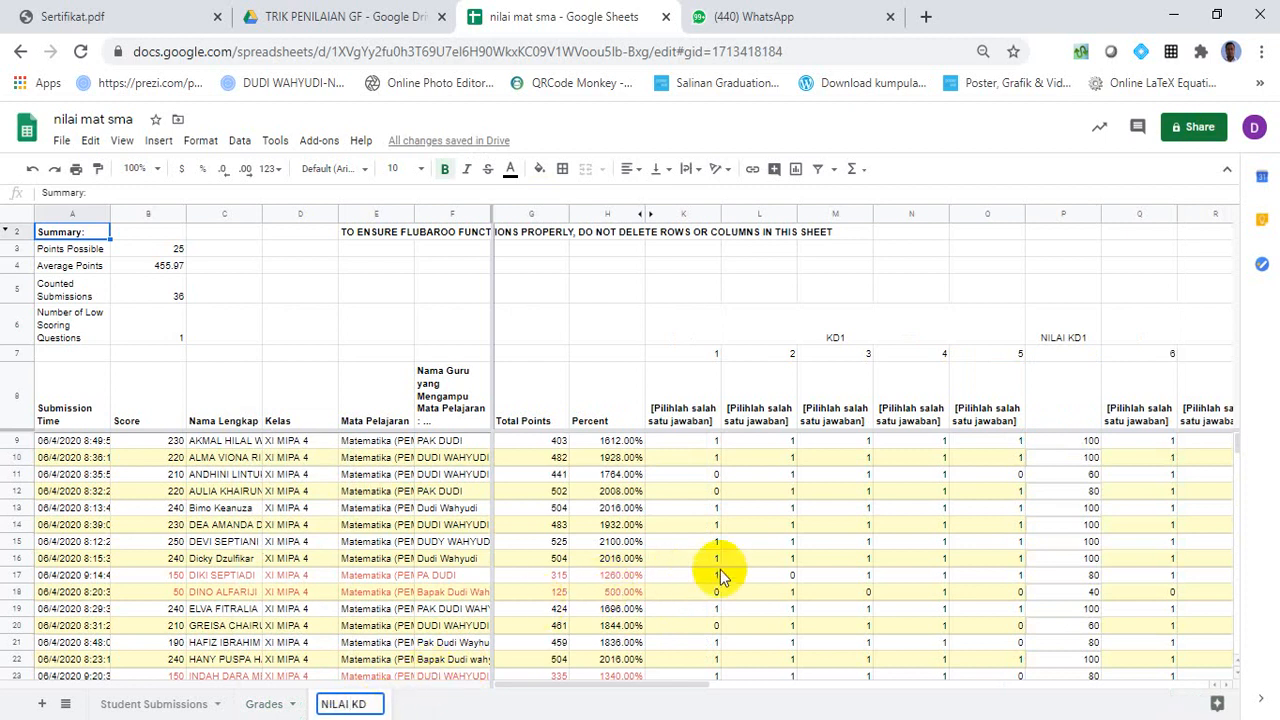
left_click(769, 578)
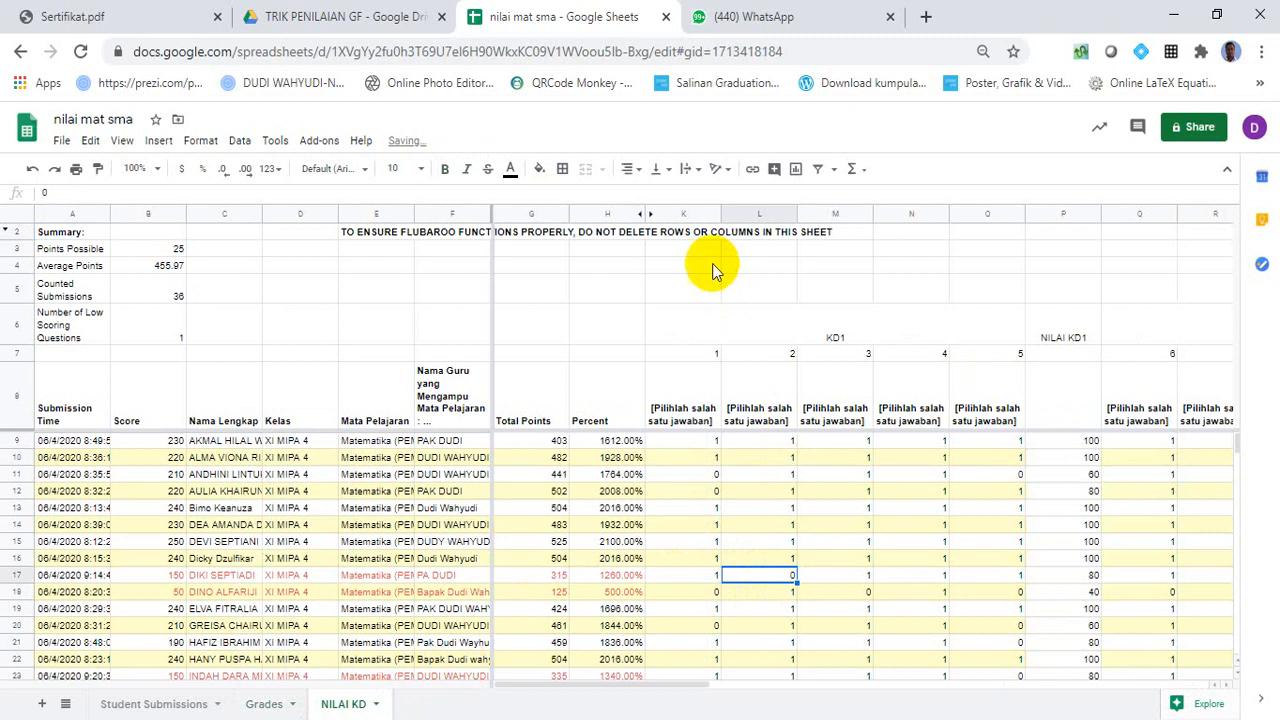
Hide the KD1 question columns K to O on the NILAI KD sheet.
left_click(676, 213)
left_click_drag(676, 213, 975, 243)
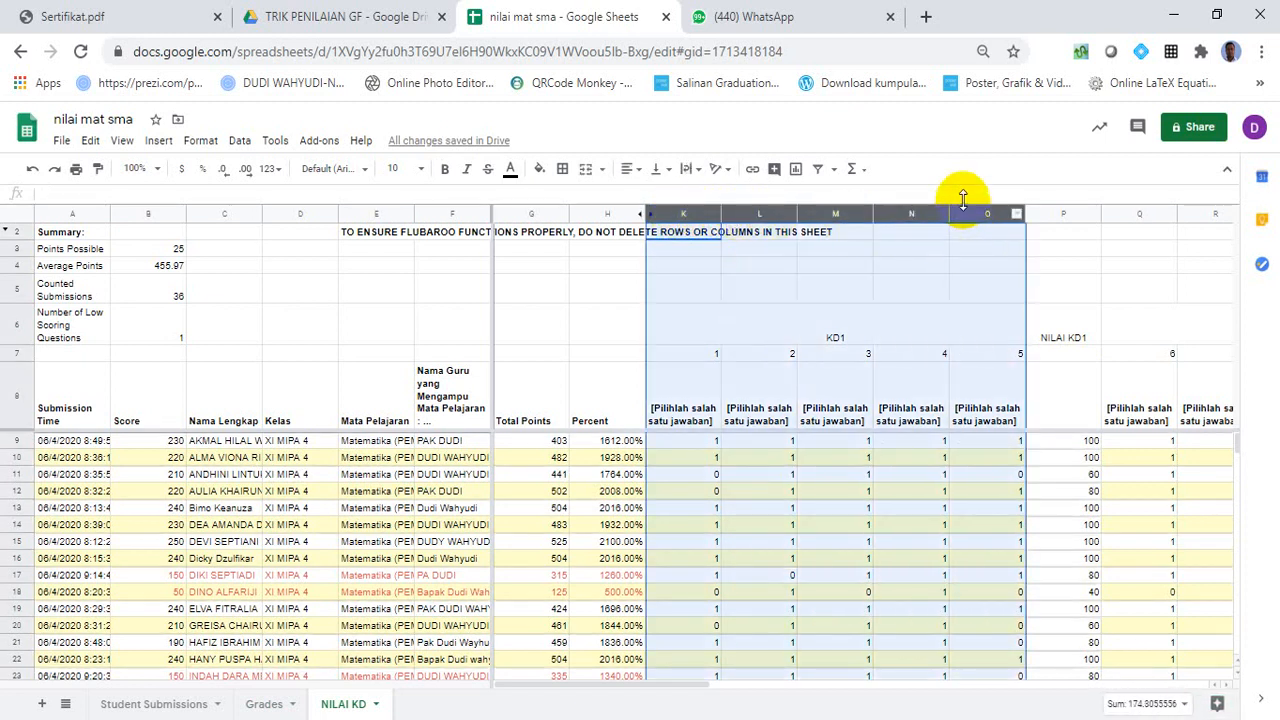
right_click(972, 218)
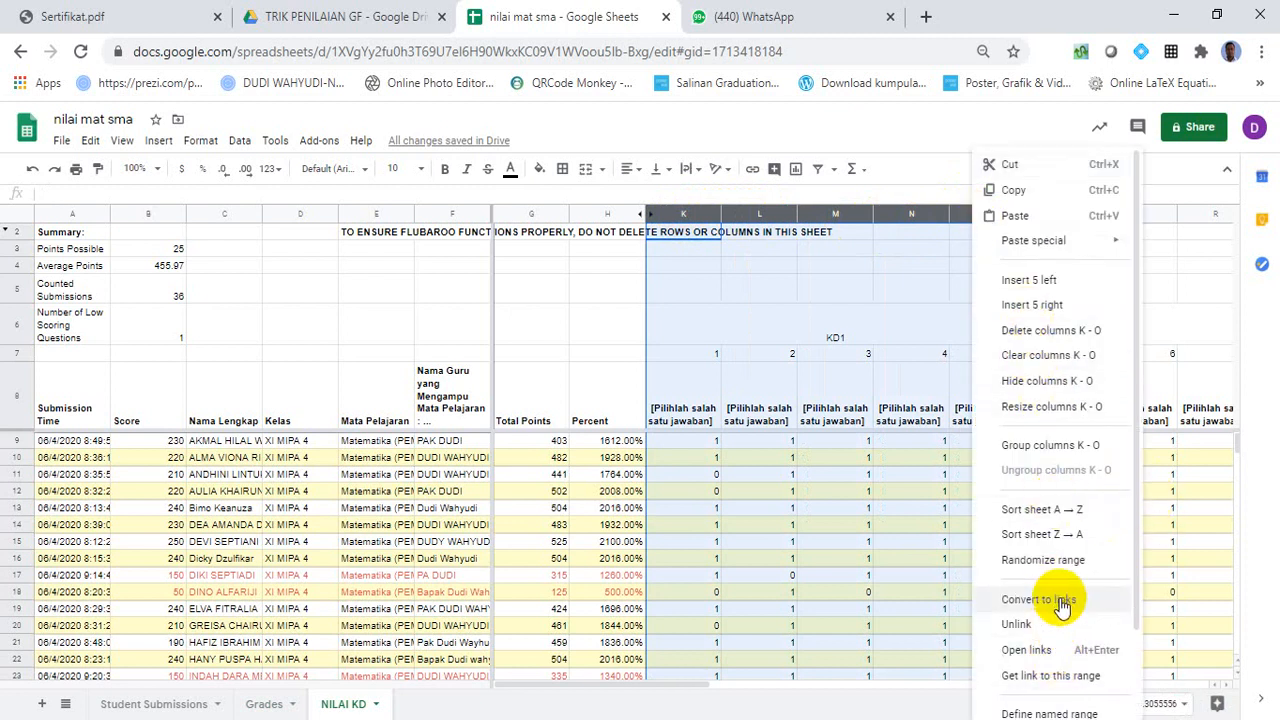
left_click(1036, 388)
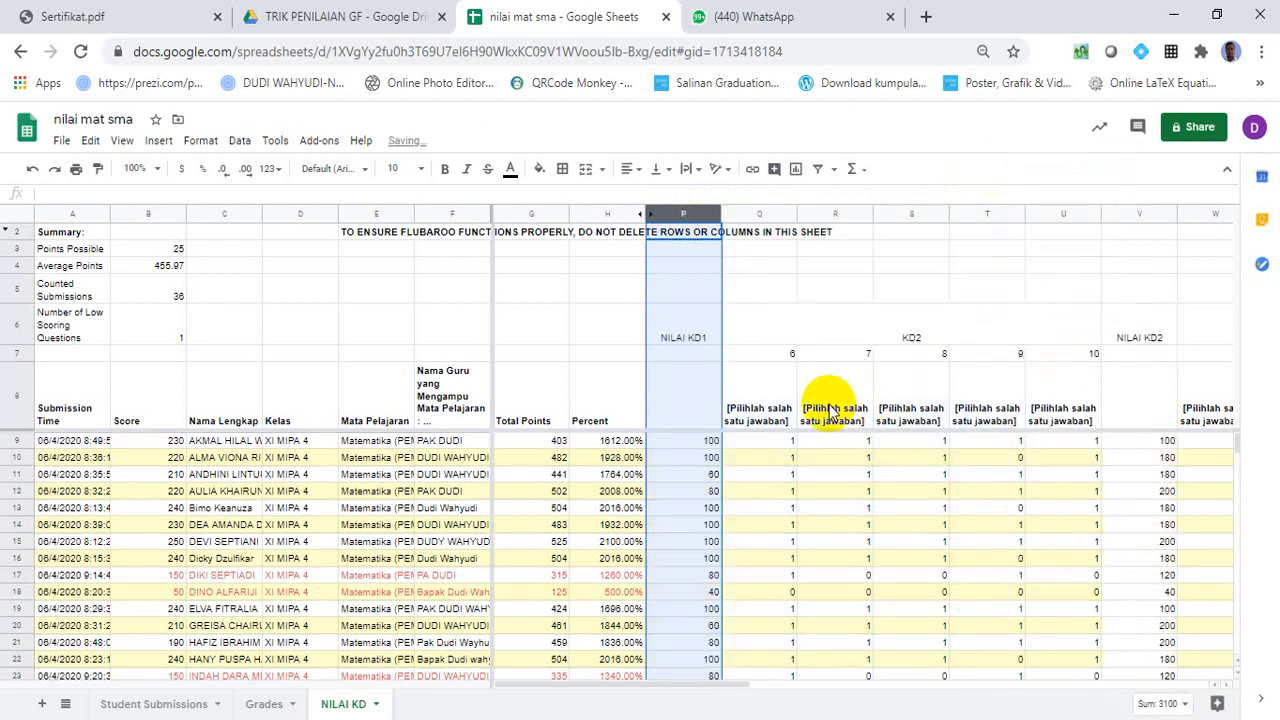
left_click(757, 212)
left_click_drag(757, 212, 509, 234)
key("Return")
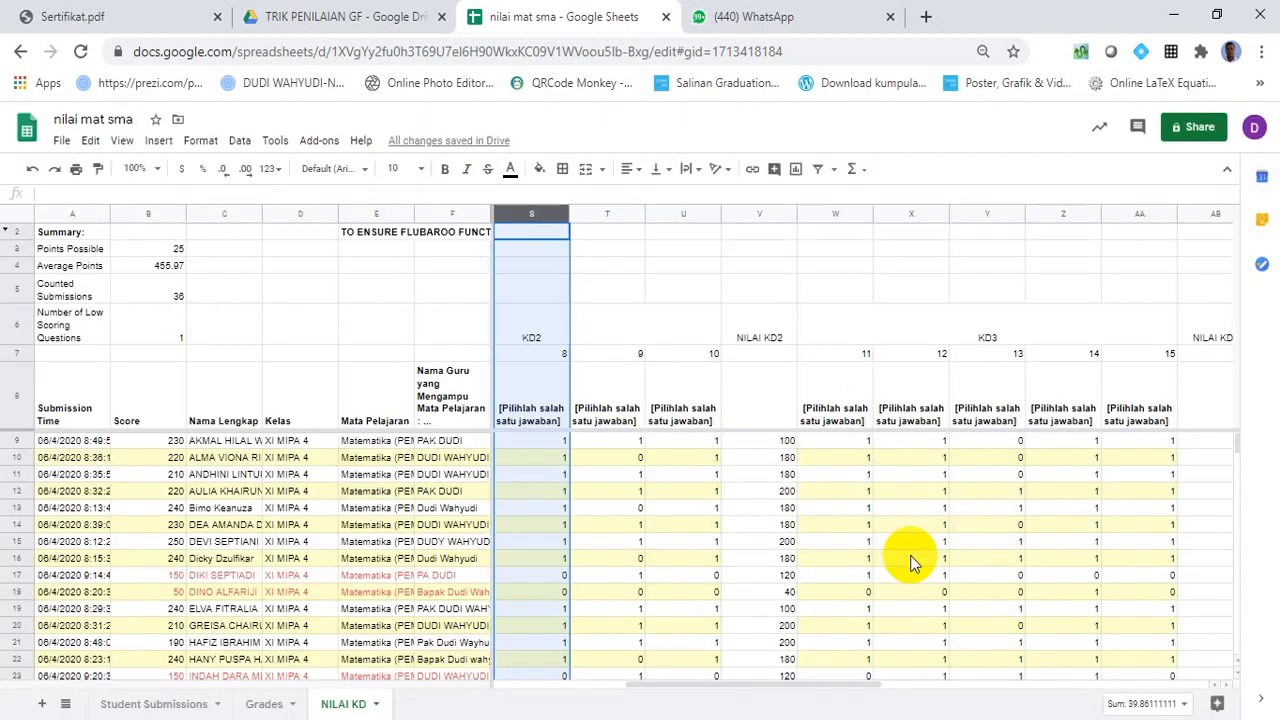
left_click(688, 594)
key("Left")
key("Left")
key("Left")
key("Left")
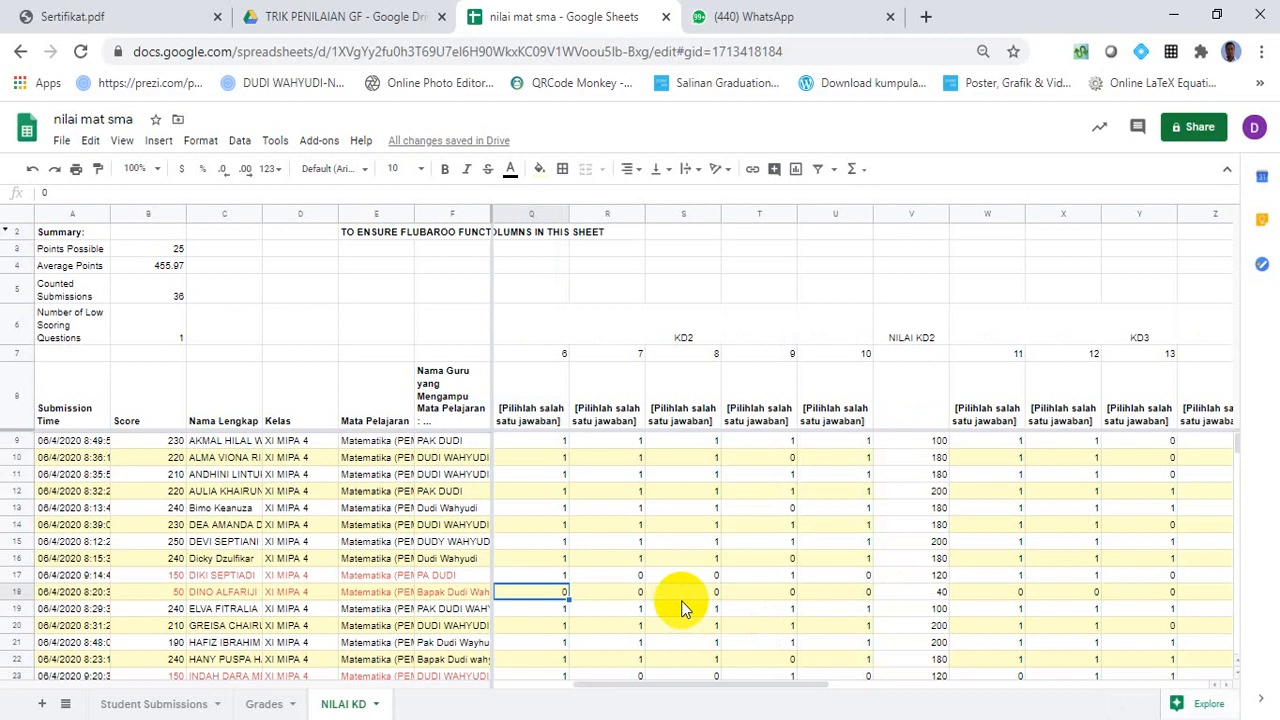
key("Left")
left_click(602, 210)
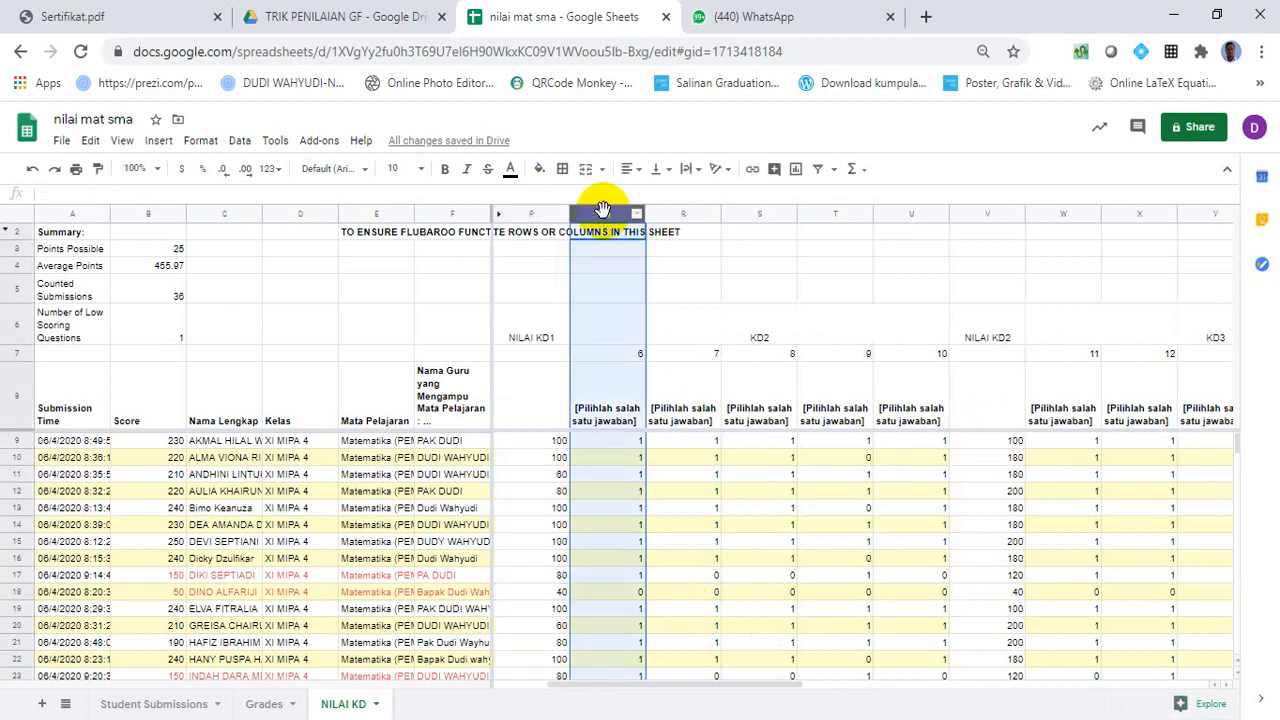
mouse_move(602, 210)
left_mouse_down()
mouse_move(826, 206)
mouse_move(586, 200)
mouse_move(611, 206)
left_mouse_up()
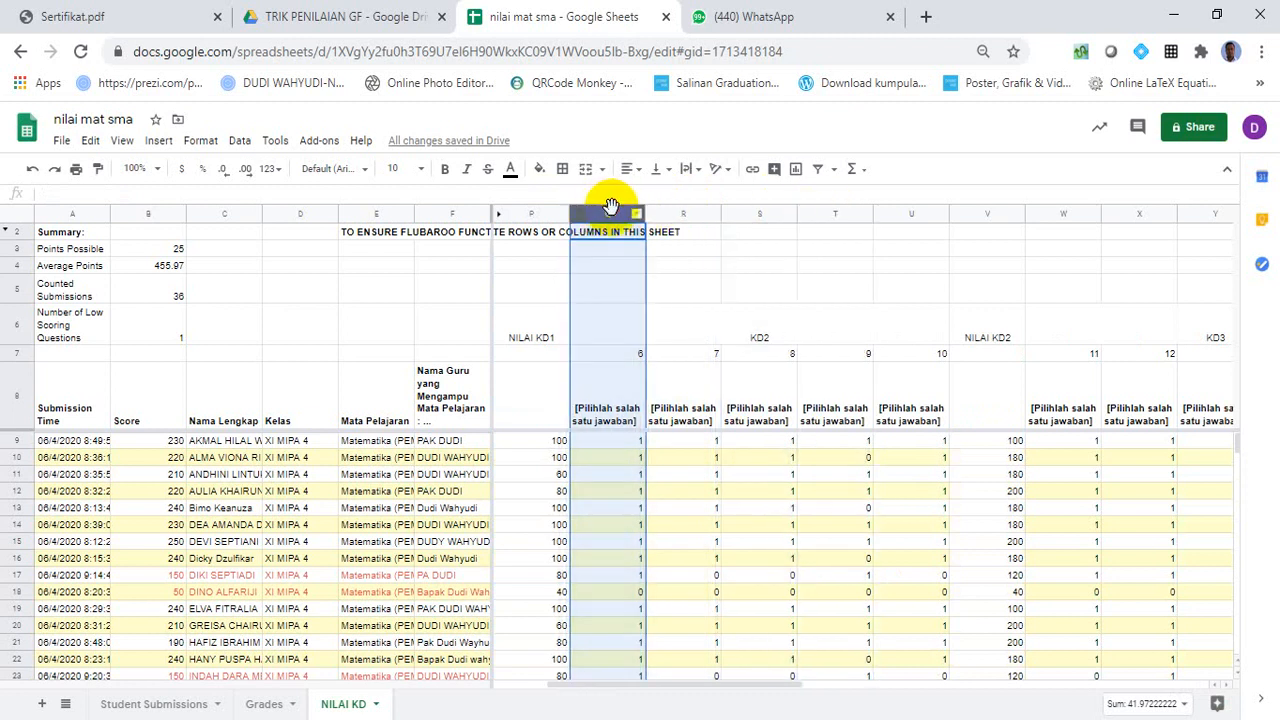
left_click(730, 250)
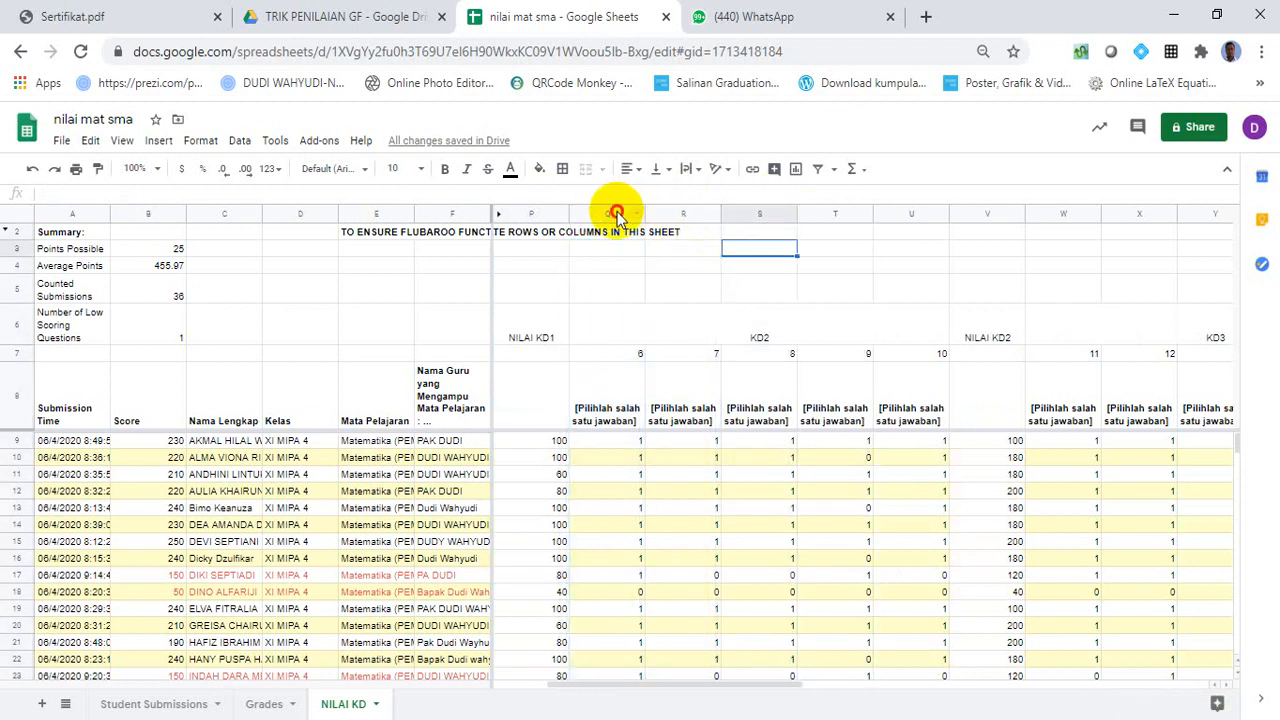
Hide the KD2 question columns Q to U on the NILAI KD sheet.
left_click(617, 215)
key("shift+Right")
key("shift+Right")
key("shift+Right")
key("shift+Right")
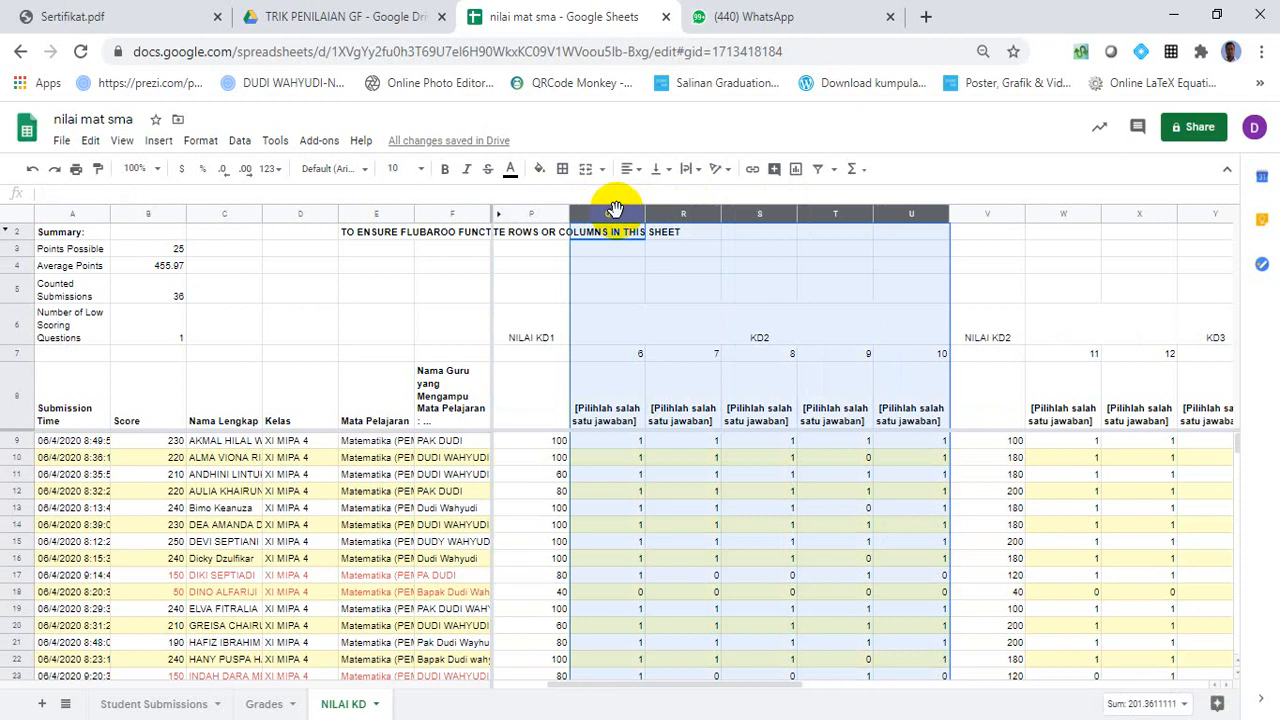
right_click(744, 215)
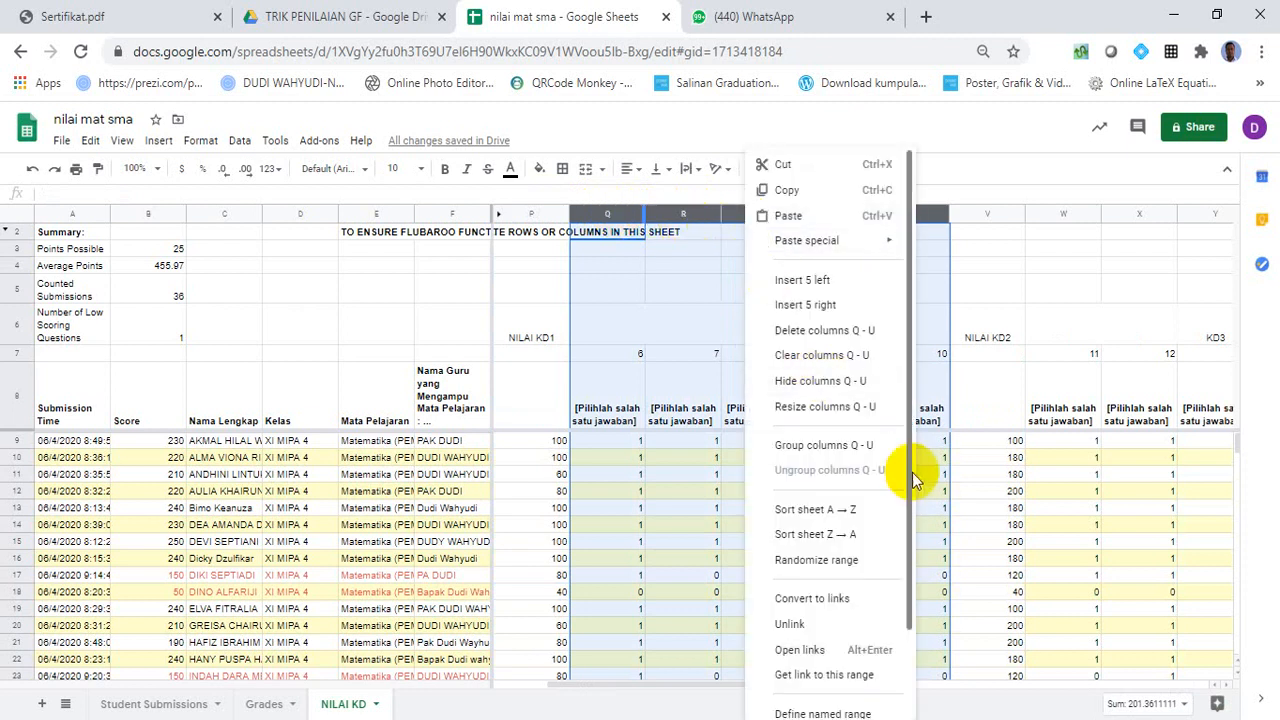
left_click(840, 380)
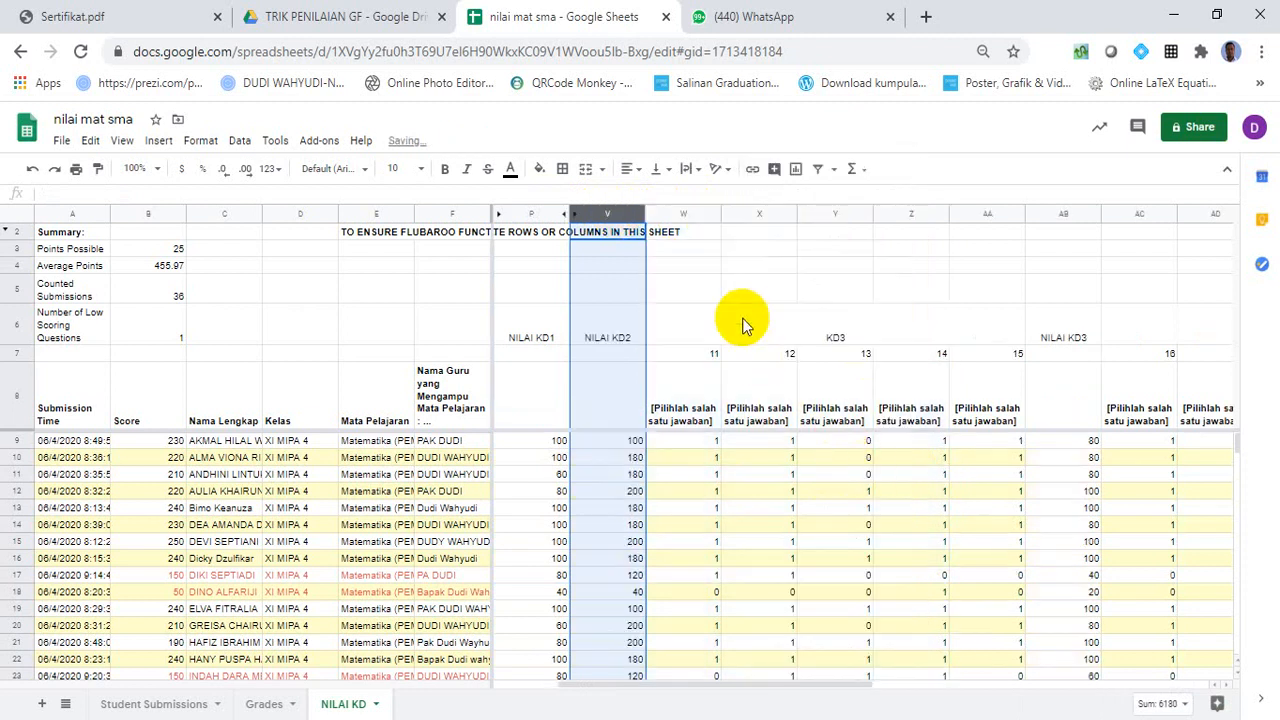
Hide the KD3 question columns W to AA on the NILAI KD sheet.
left_click(686, 213)
key("shift+Right")
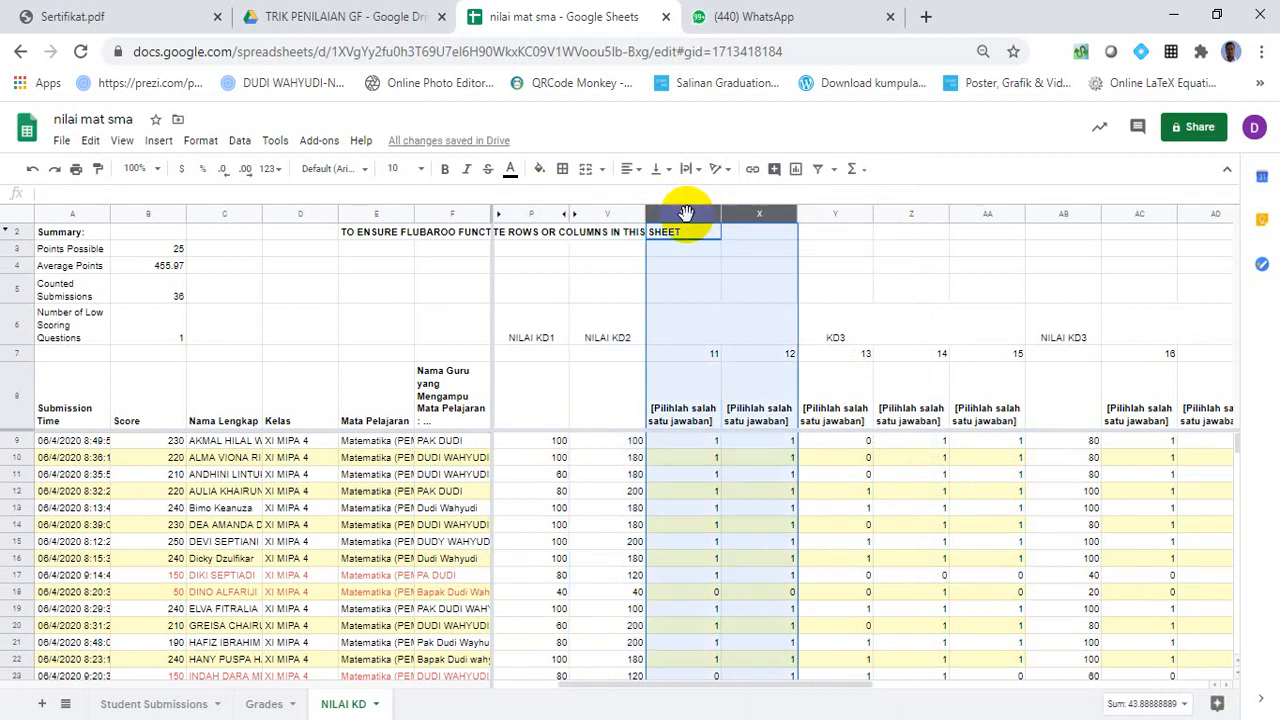
key("shift+Right")
key("shift+Right")
key("shift+Right")
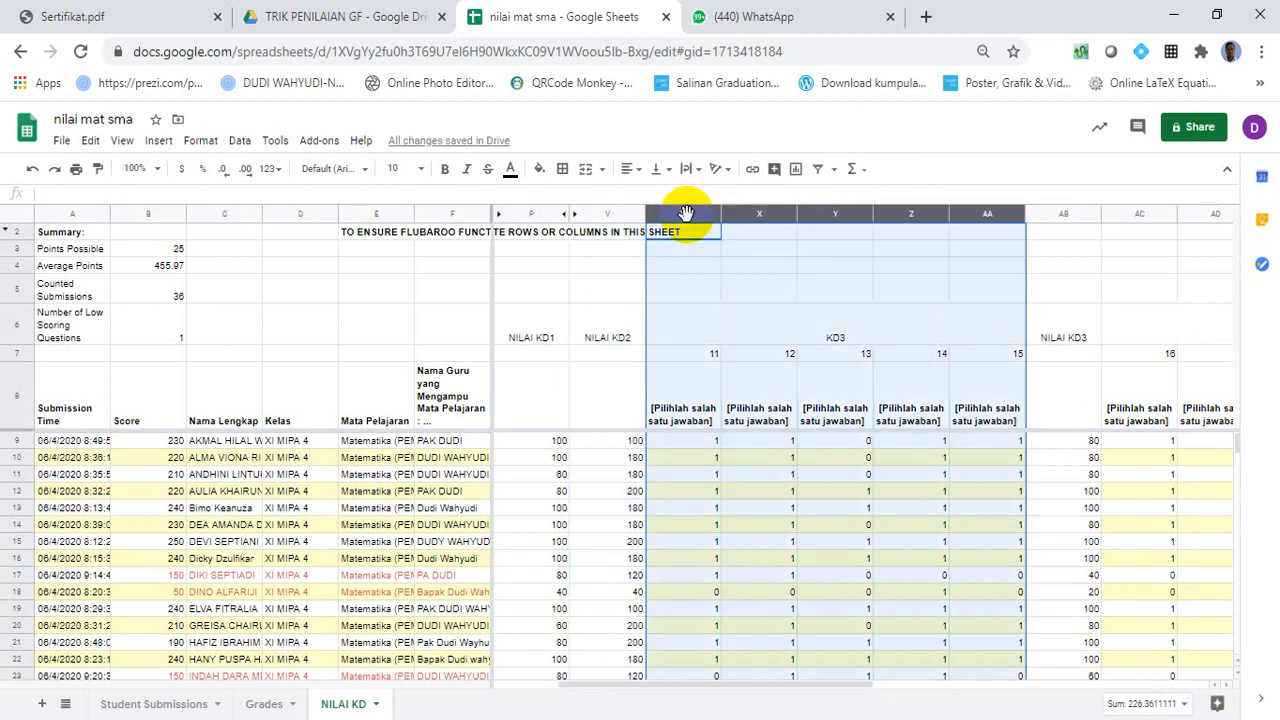
right_click(686, 213)
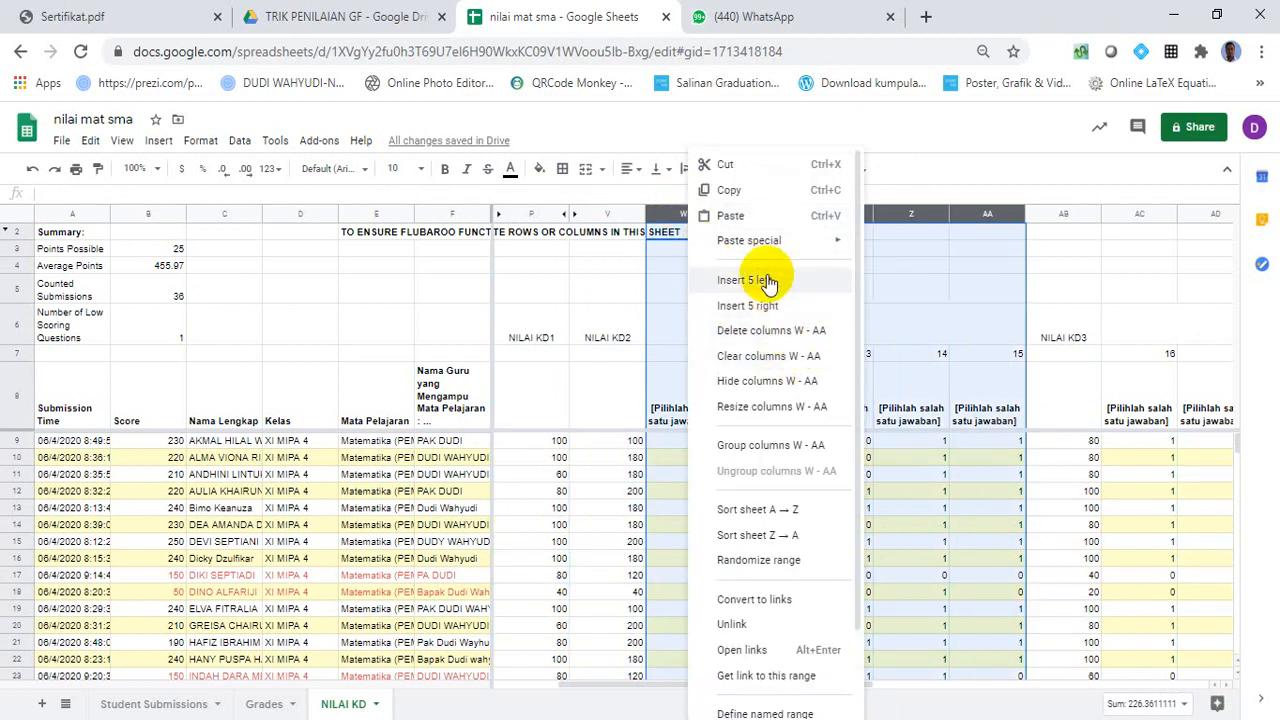
left_click(775, 388)
Hide the KD4 question columns AC to AG on the NILAI KD sheet.
left_click(752, 213)
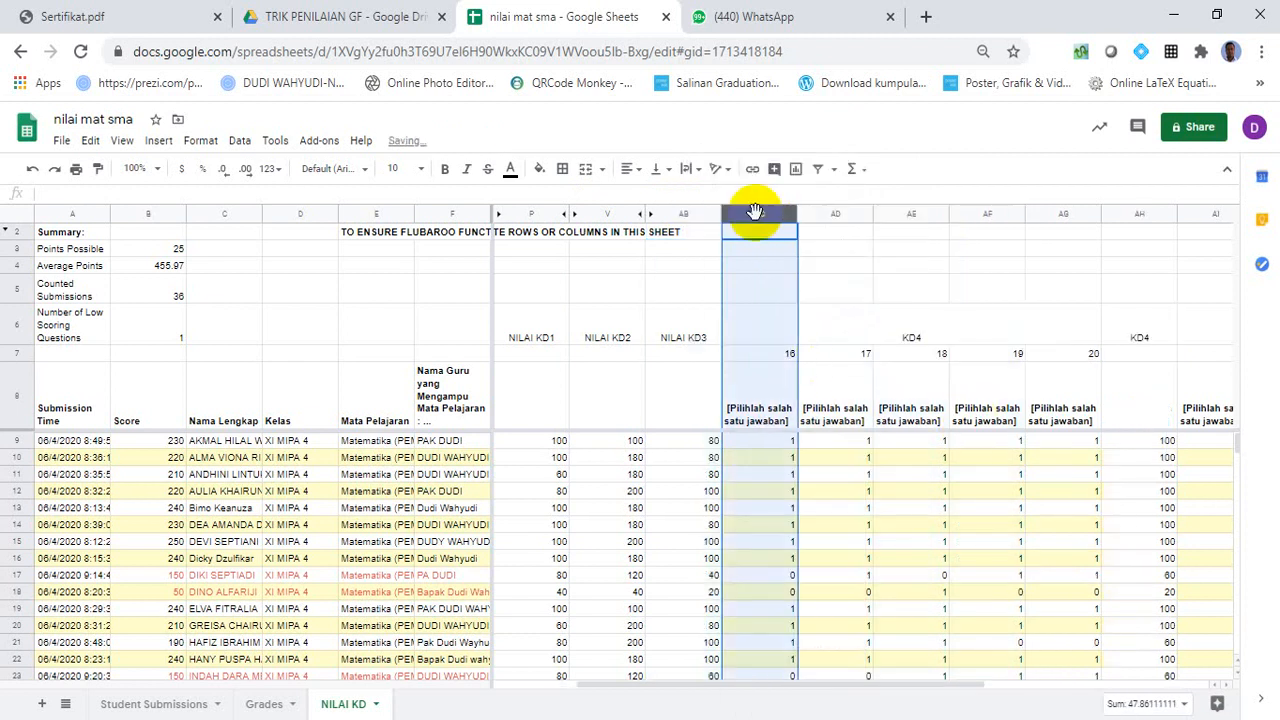
key("shift+Right")
key("shift+Right")
key("shift+Right")
key("shift+Right")
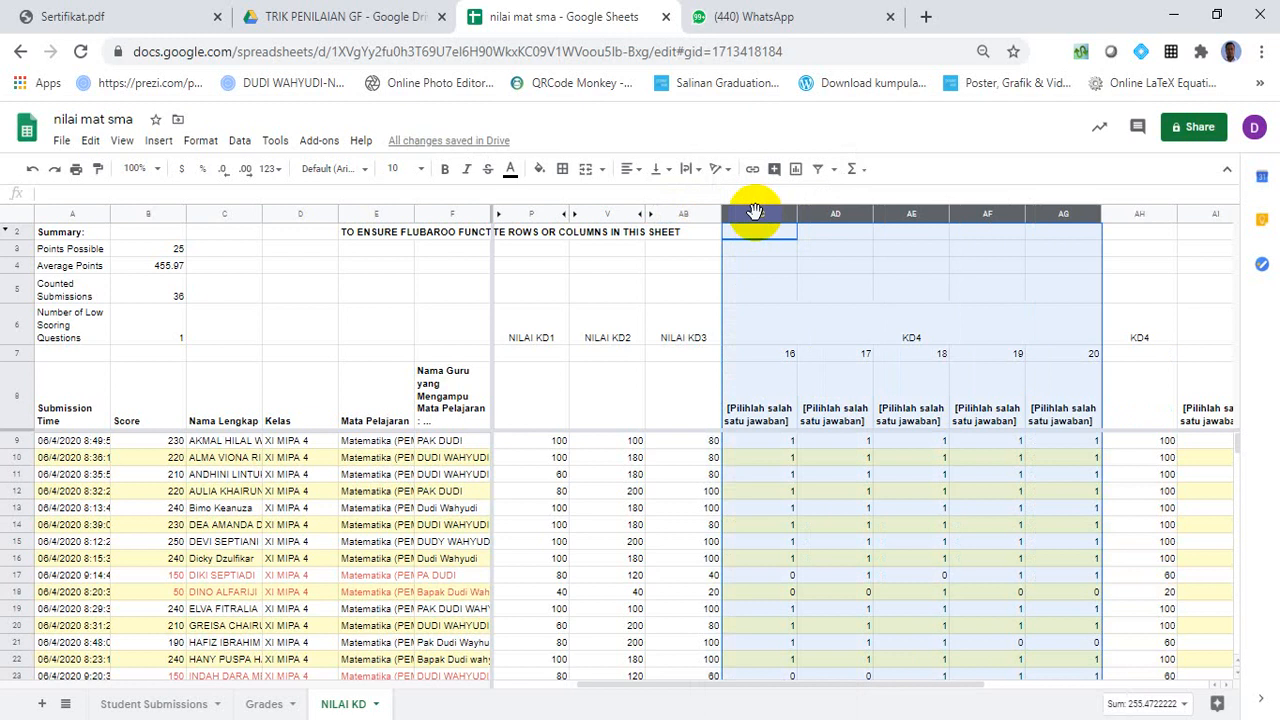
right_click(755, 212)
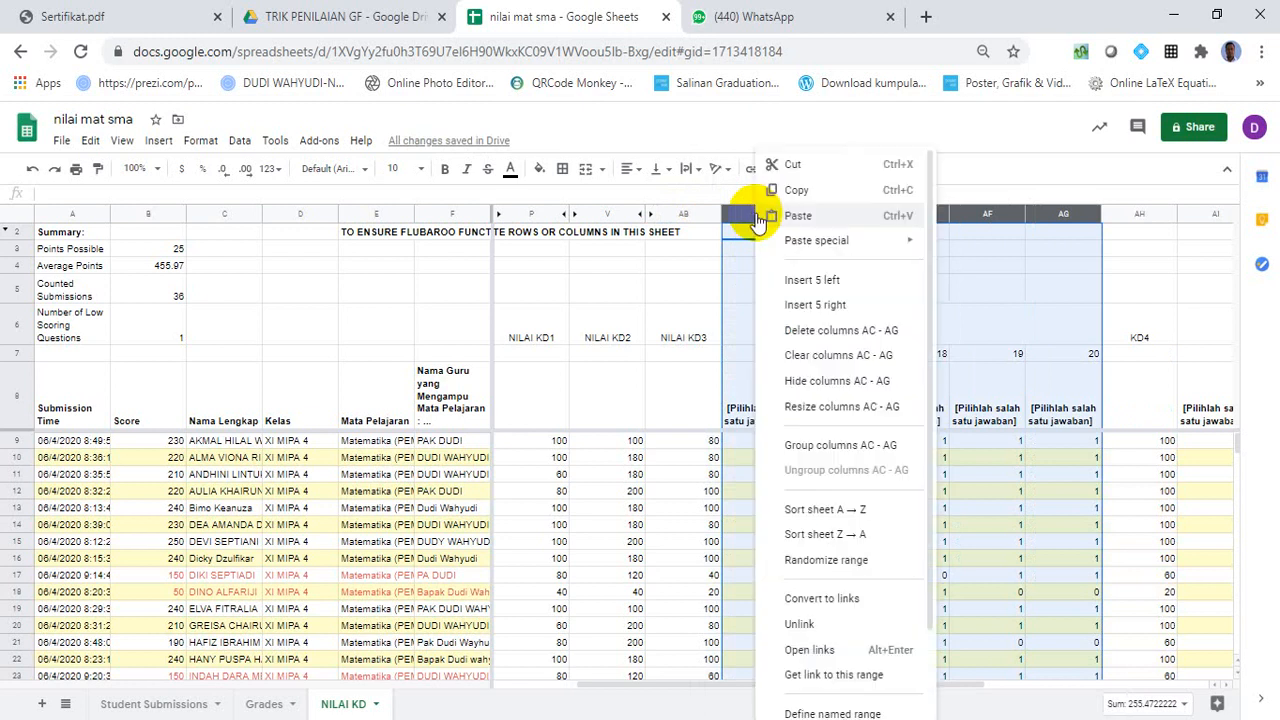
left_click(832, 381)
Hide the KD5 question columns AI to AM on the NILAI KD sheet and clear the column selection.
left_click(834, 213)
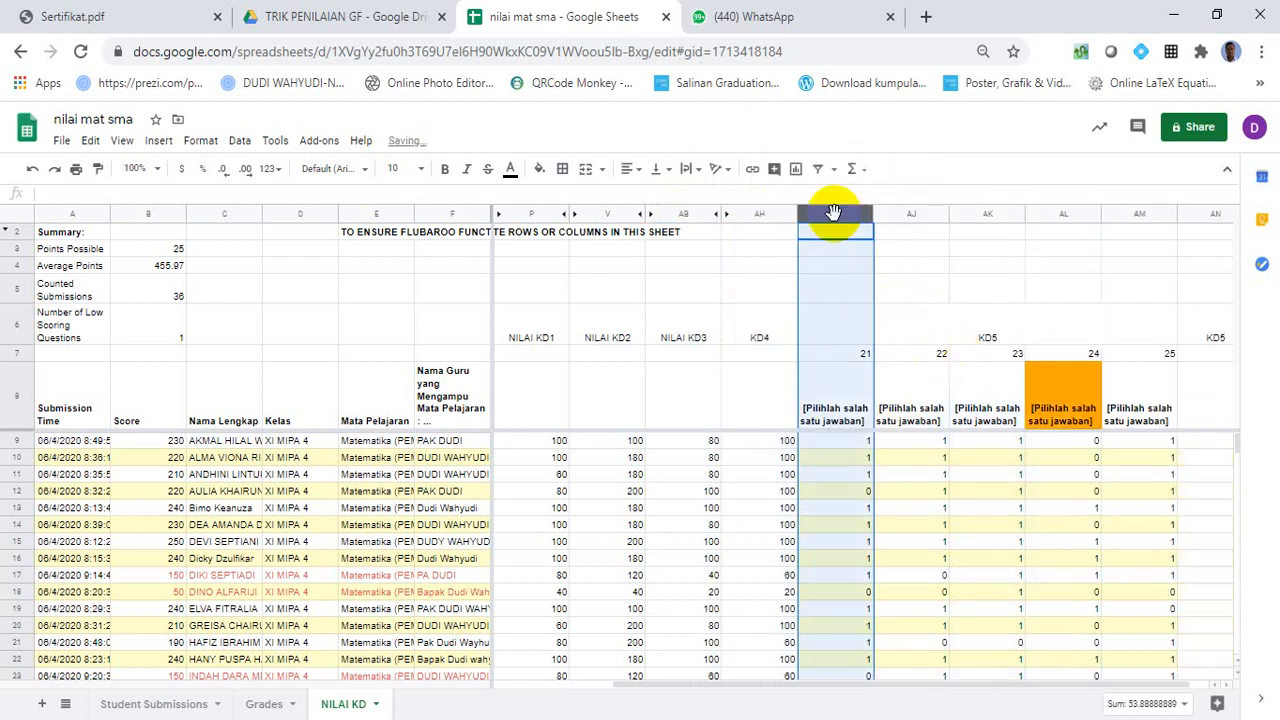
key("shift+Right")
key("shift+Right")
key("shift+Right")
key("shift+Right")
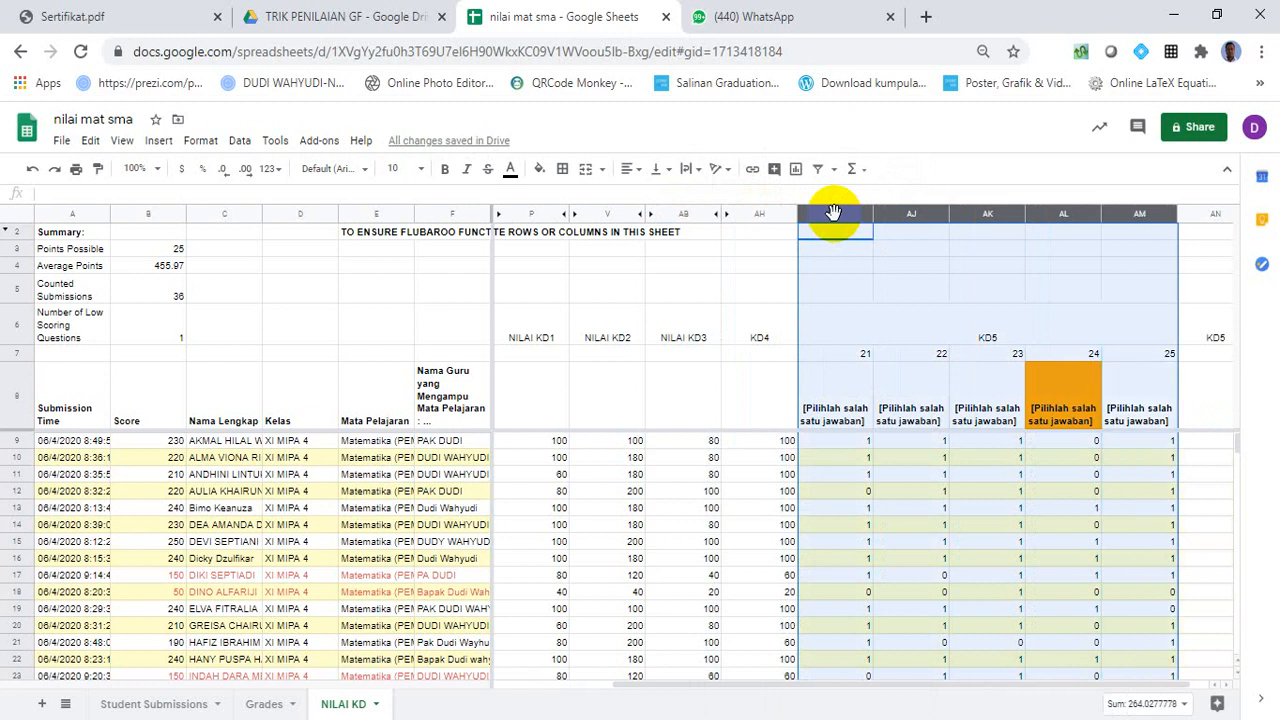
right_click(834, 213)
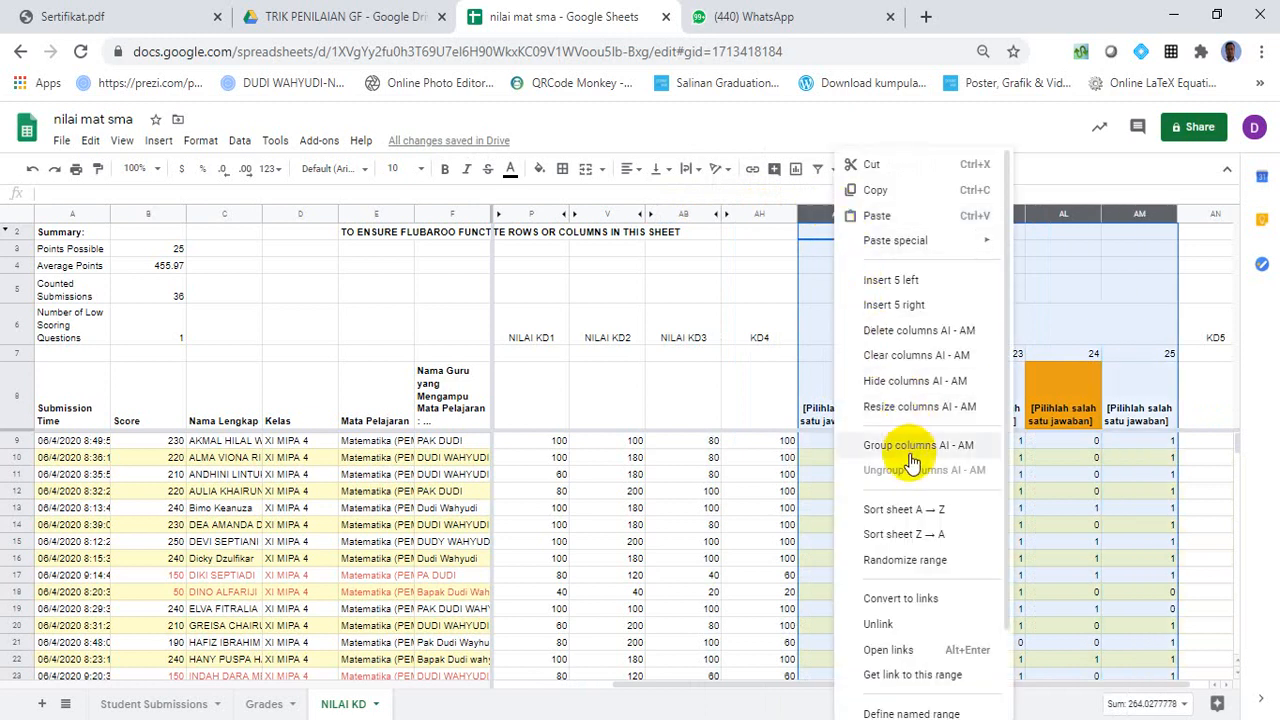
left_click(897, 388)
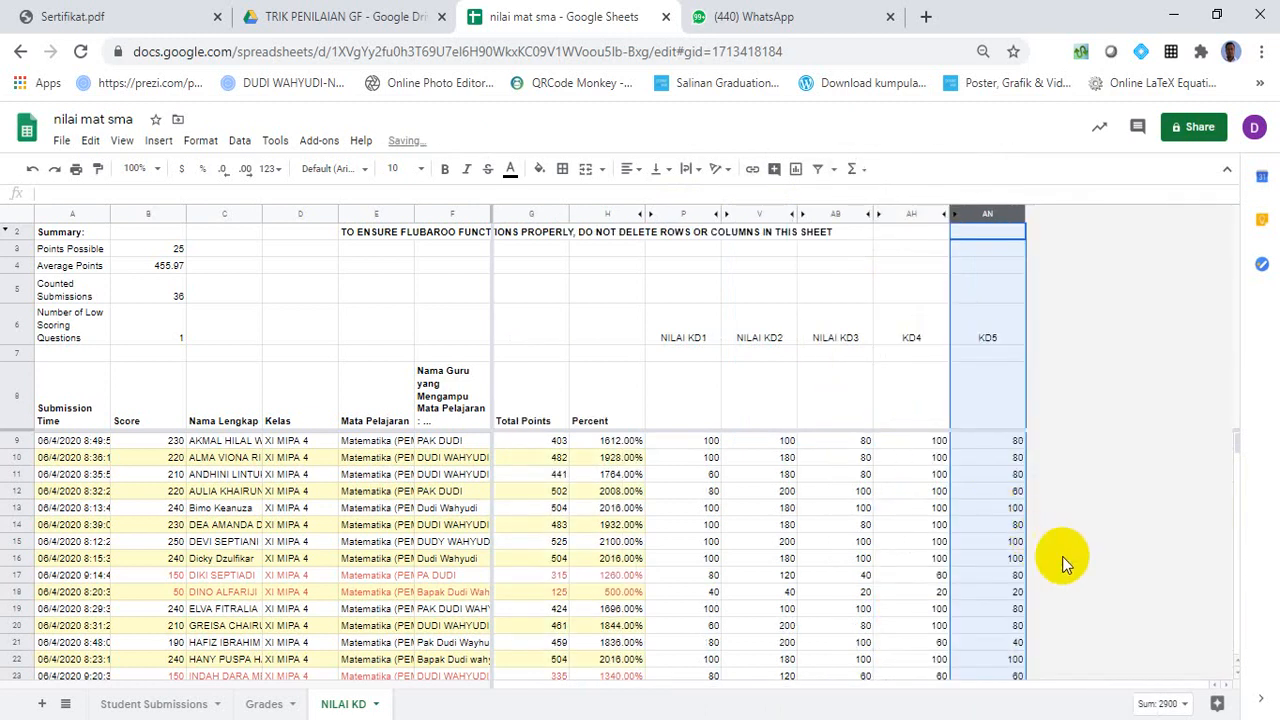
left_click(1015, 558)
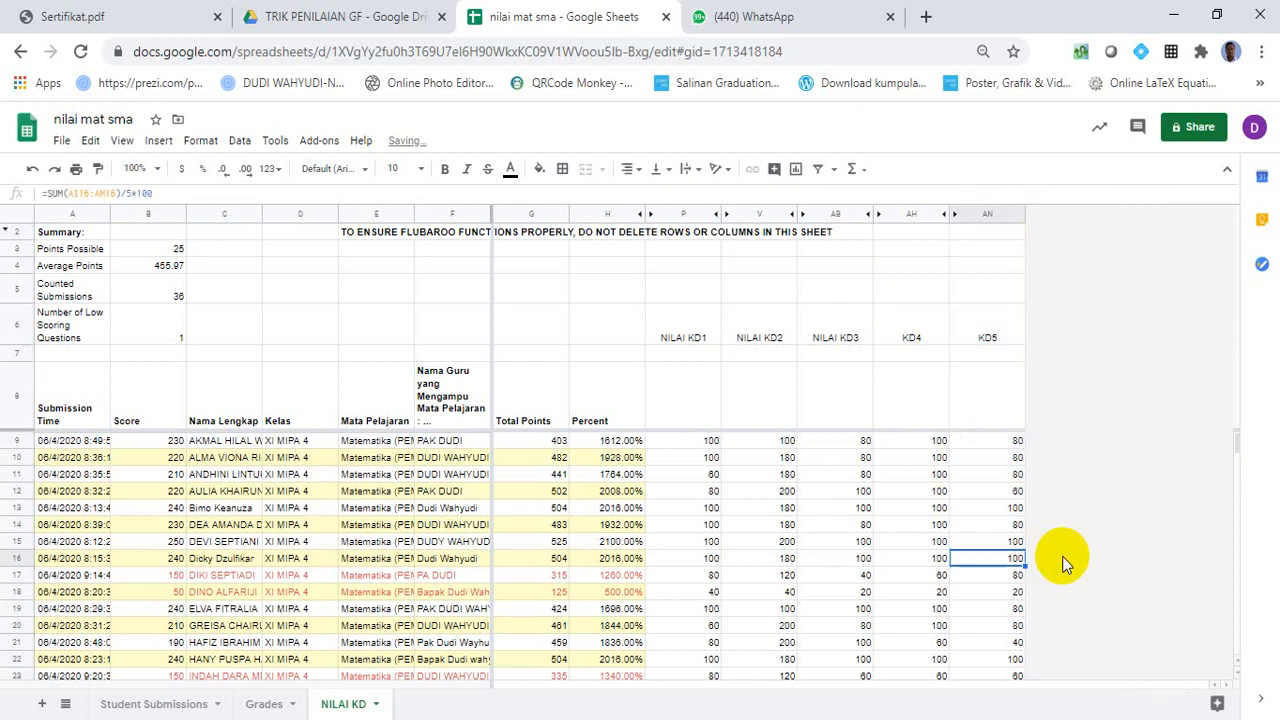
Examine the five KD score headings in row 6 and the first student's percent formula in H9.
left_click(683, 335)
left_click(759, 342)
left_click(835, 337)
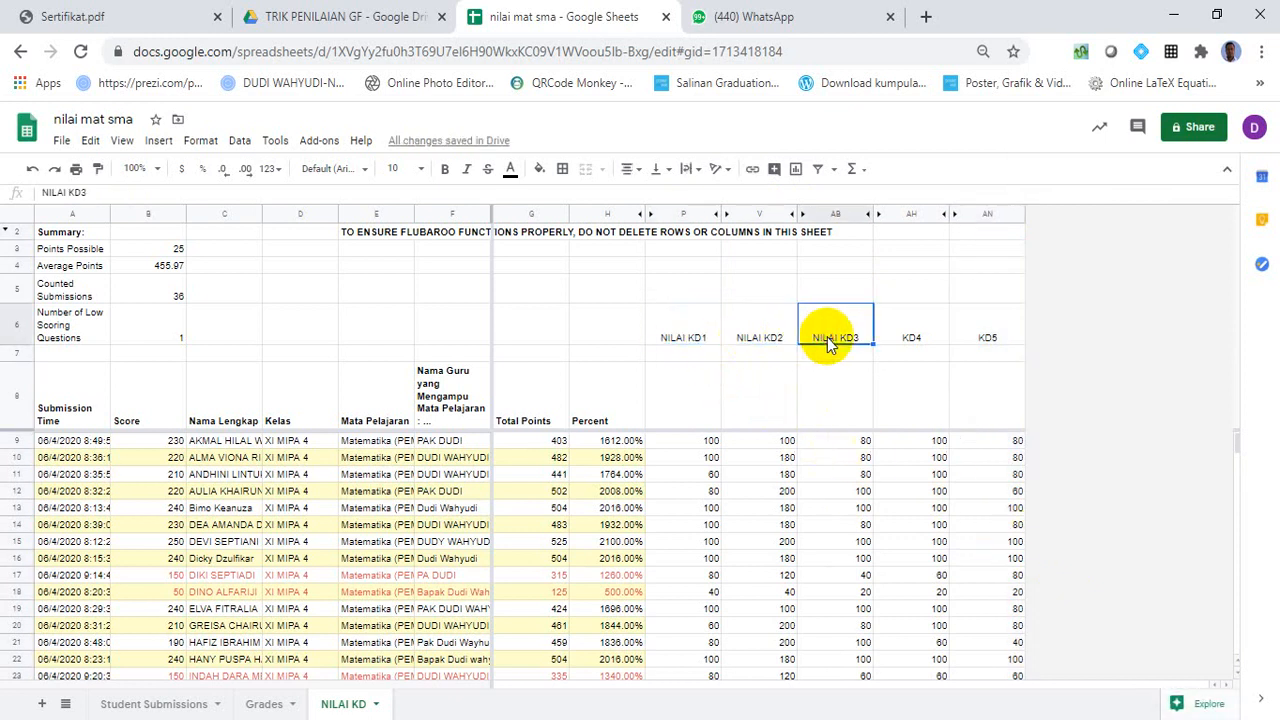
left_click(908, 337)
left_click(990, 340)
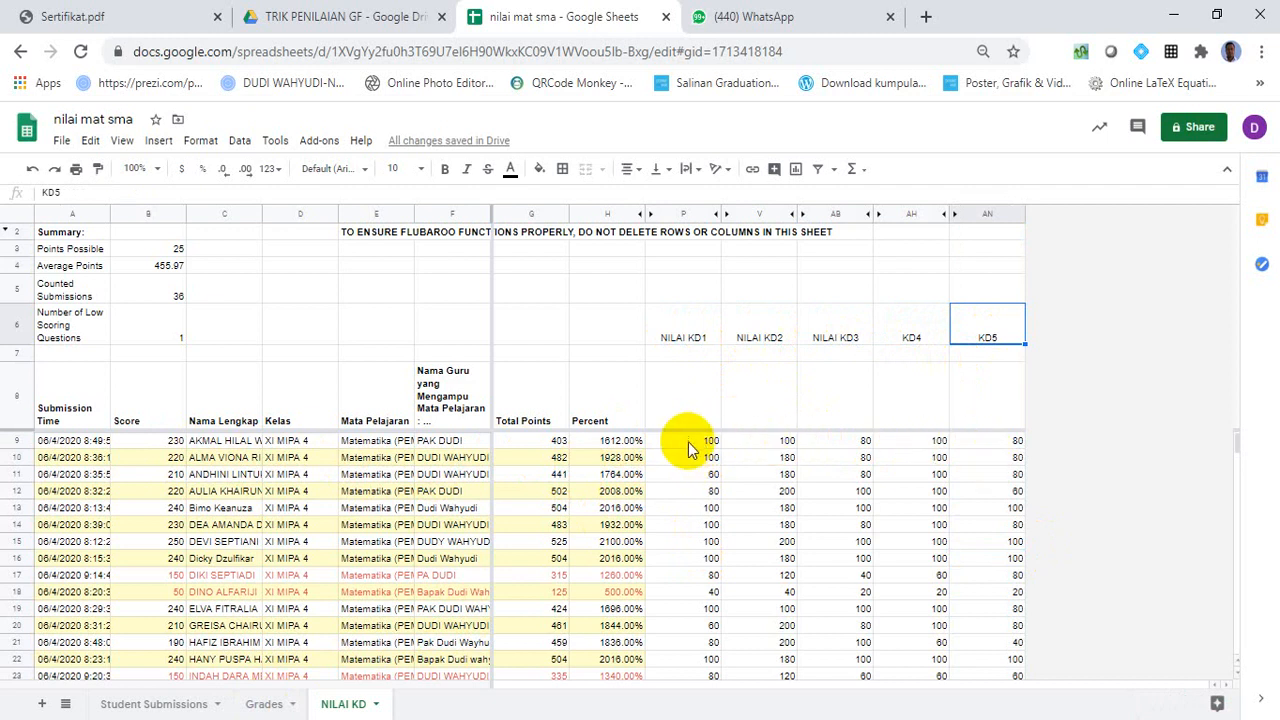
left_click(628, 444)
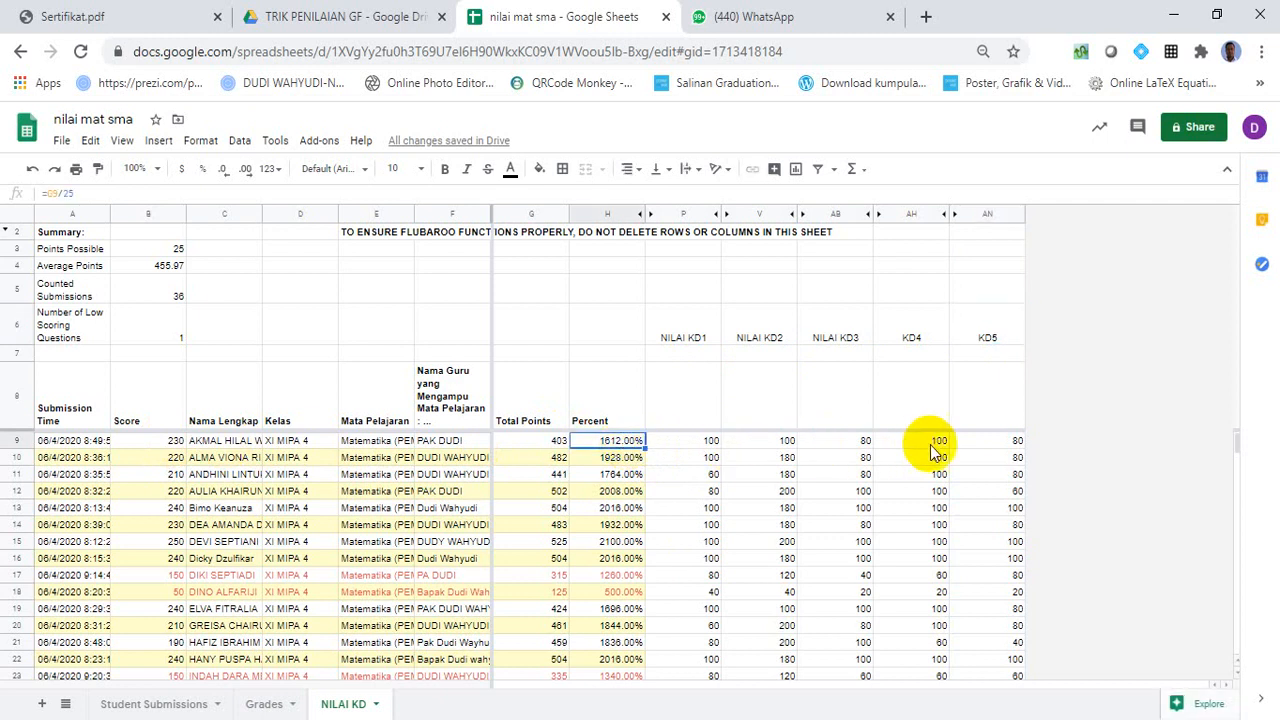
Look across the question and KD score columns of the Grades sheet to compare it with the condensed copy.
left_click(266, 703)
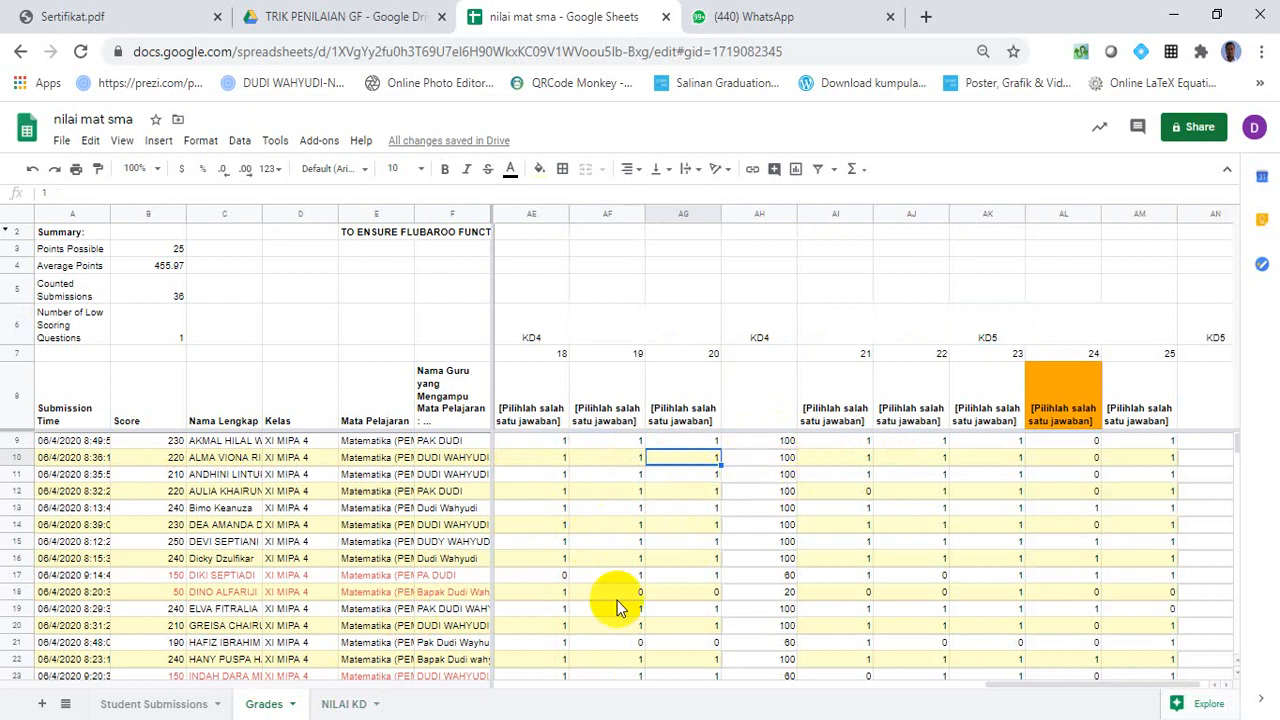
key("Left")
key("Left")
key("Left")
key("Left")
key("Left")
key("Left")
key("Left")
key("Left")
key("Left")
key("Left")
key("Left")
key("Left")
key("Left")
key("Left")
key("Left")
key("Left")
key("Left")
key("Left")
key("Left")
key("Left")
key("Left")
key("Left")
key("Left")
key("Left")
key("Left")
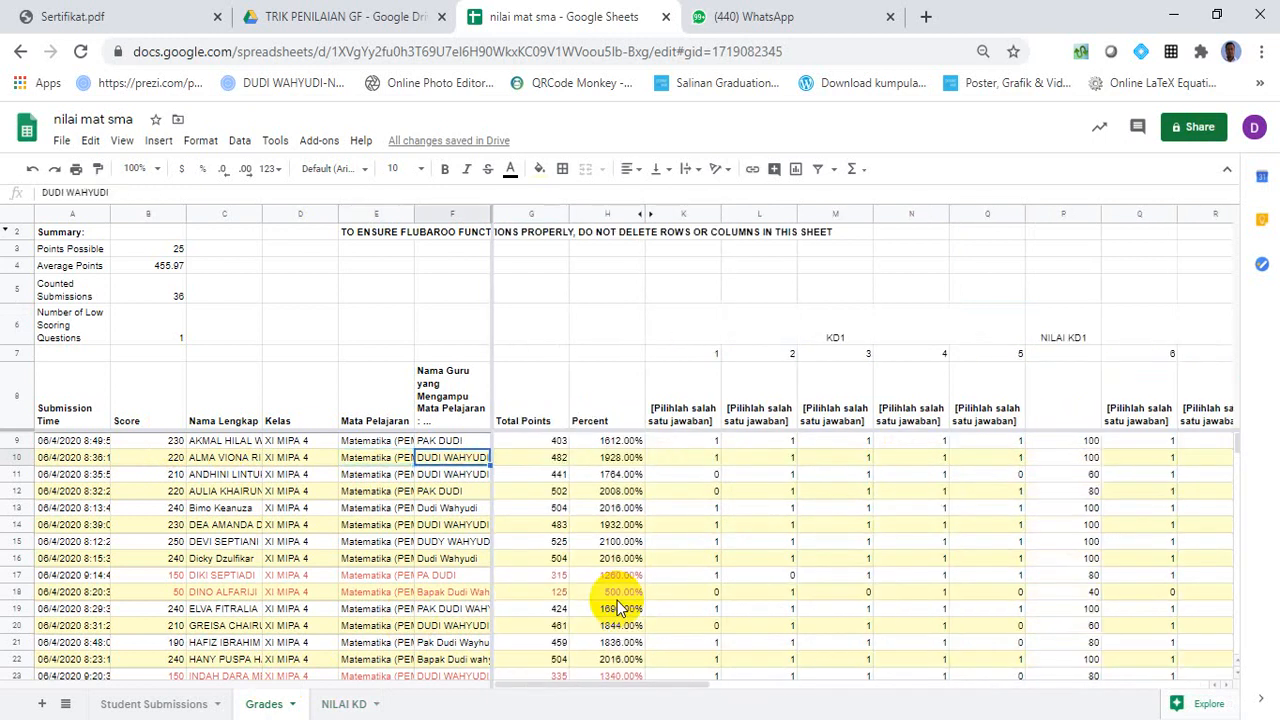
key("Right")
key("Right")
key("Right")
key("Right")
key("Right")
key("Right")
key("Right")
key("Right")
key("Right")
key("Right")
key("Right")
key("Right")
key("Right")
key("Right")
key("Right")
key("Right")
key("Right")
key("Right")
key("Right")
key("Right")
key("Right")
key("Right")
key("Right")
key("Right")
key("Right")
Return to the NILAI KD sheet and review the KD scores down to the last student and back up.
left_click(341, 703)
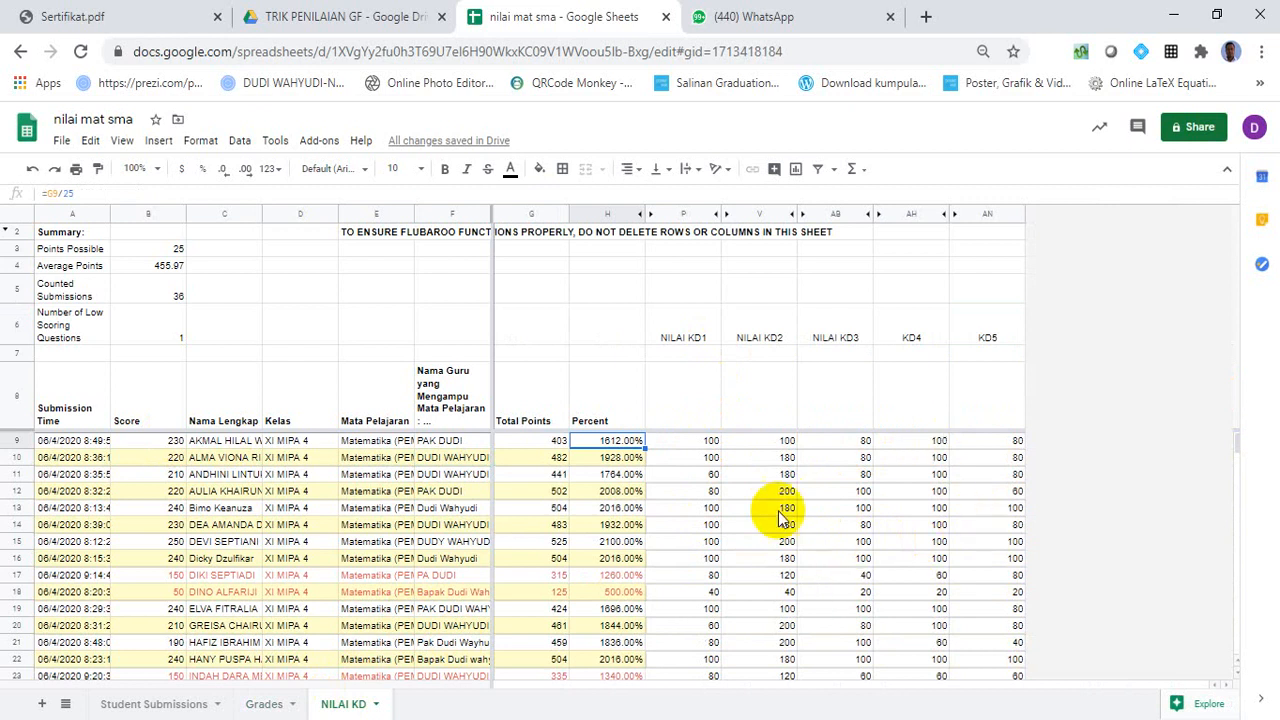
left_click(759, 590)
key("Down")
key("Down")
key("Down")
key("Down")
key("Down")
key("Down")
key("Down")
key("Down")
key("Down")
key("Down")
key("Down")
key("Down")
key("Down")
key("Down")
key("Down")
key("Down")
key("Down")
key("Down")
key("Down")
key("Down")
key("Down")
key("Down")
key("Down")
key("Down")
key("Down")
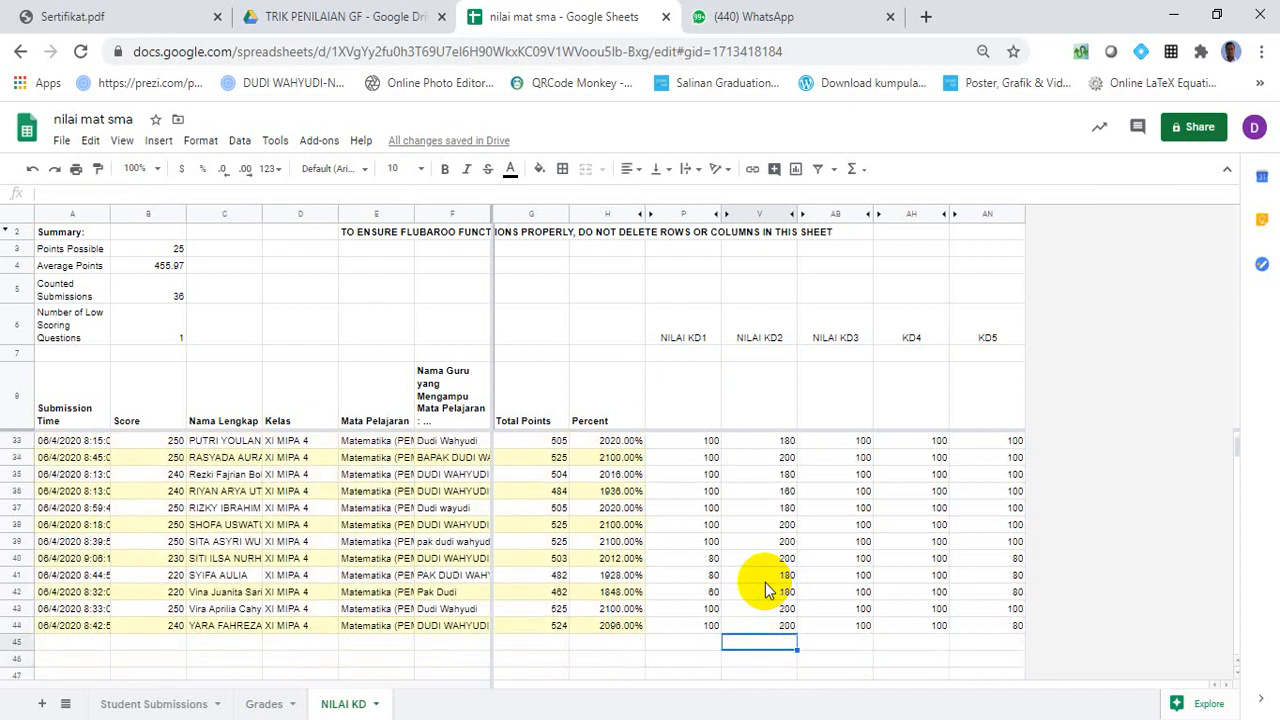
key("Up")
key("Up")
key("Up")
key("Up")
key("Up")
key("Up")
key("Up")
key("Up")
key("Up")
key("Up")
key("Up")
key("Up")
key("Up")
key("Up")
key("Up")
key("Up")
key("Up")
key("Up")
key("Up")
key("Up")
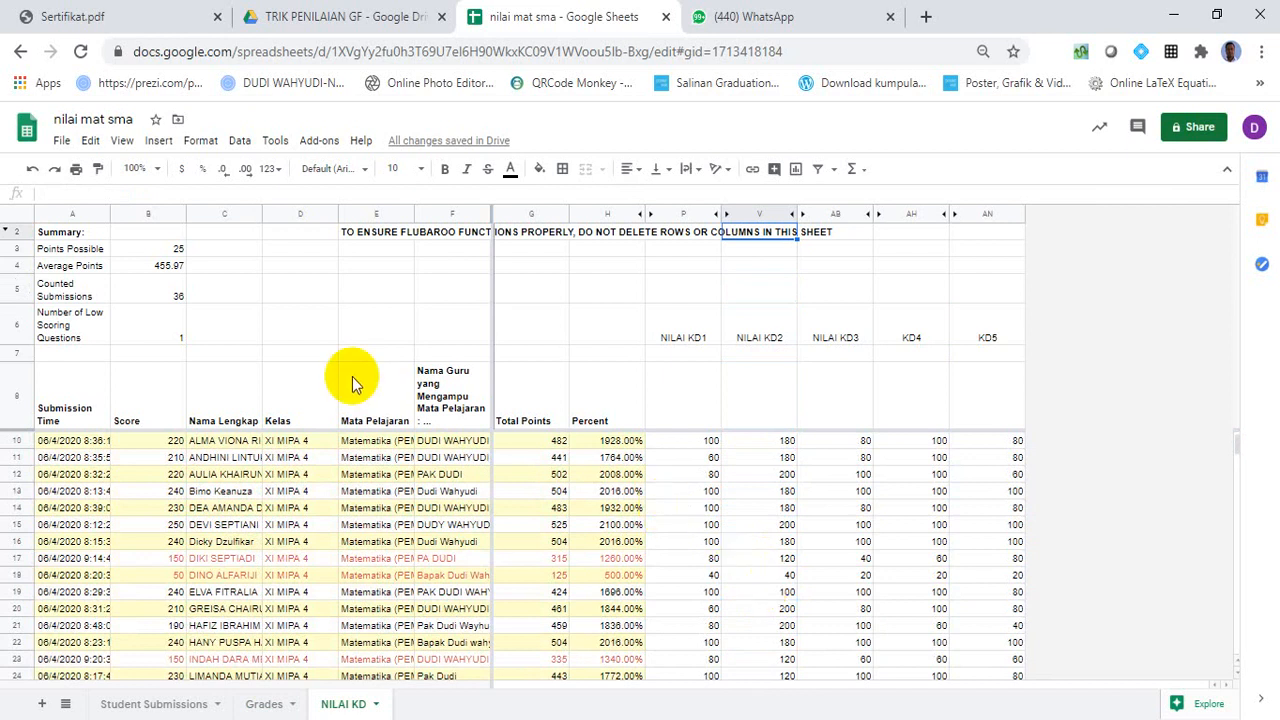
Check which file formats the spreadsheet can be downloaded in, such as Microsoft Excel (.xlsx), without downloading it.
left_click(60, 140)
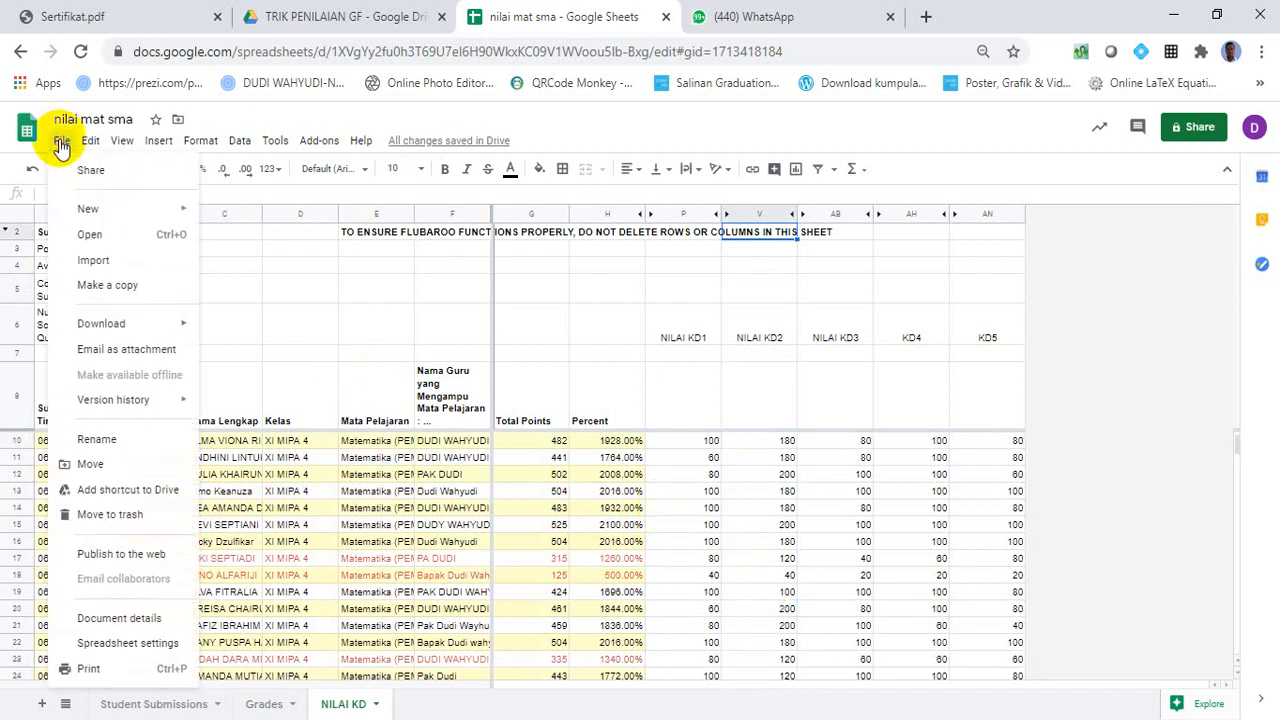
mouse_move(140, 332)
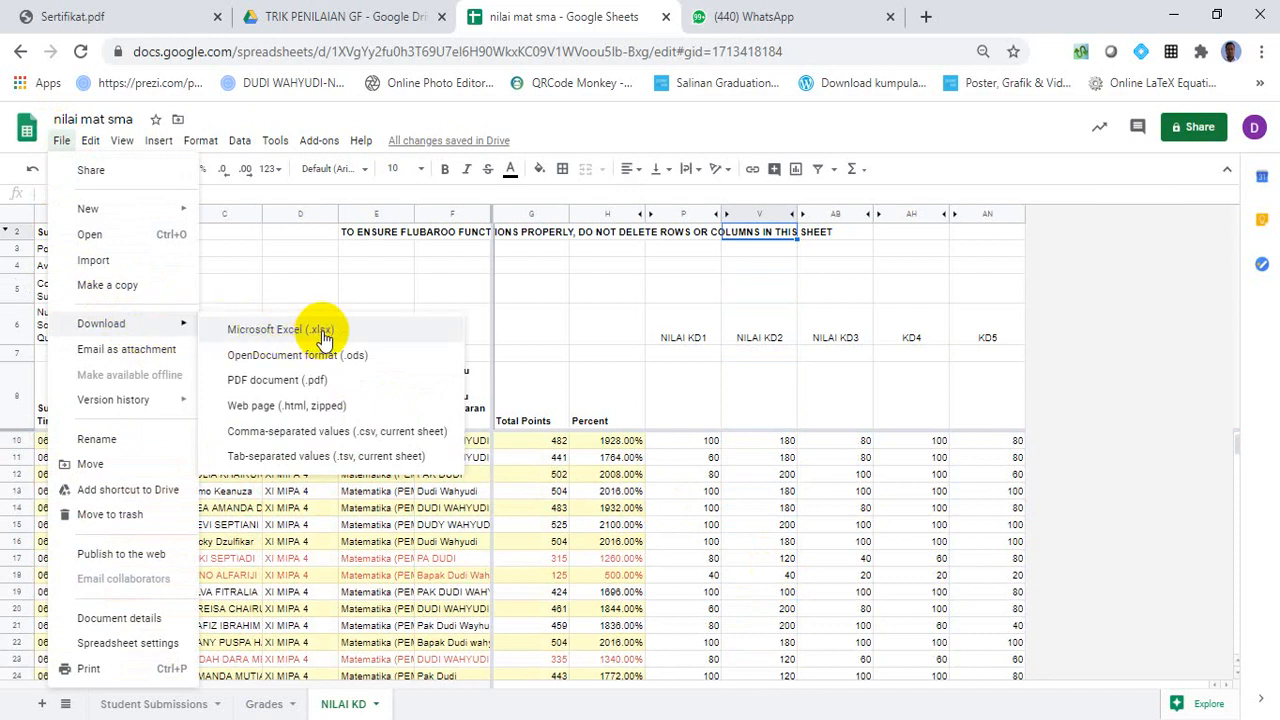
left_click(678, 392)
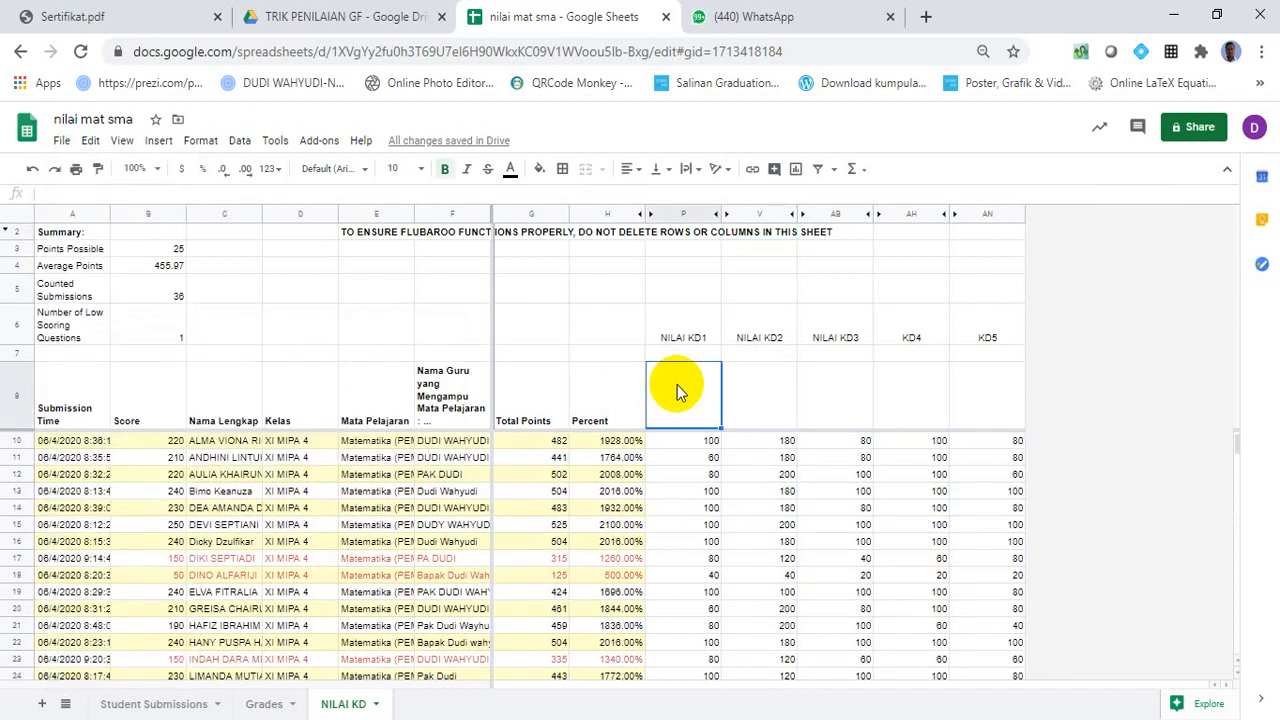